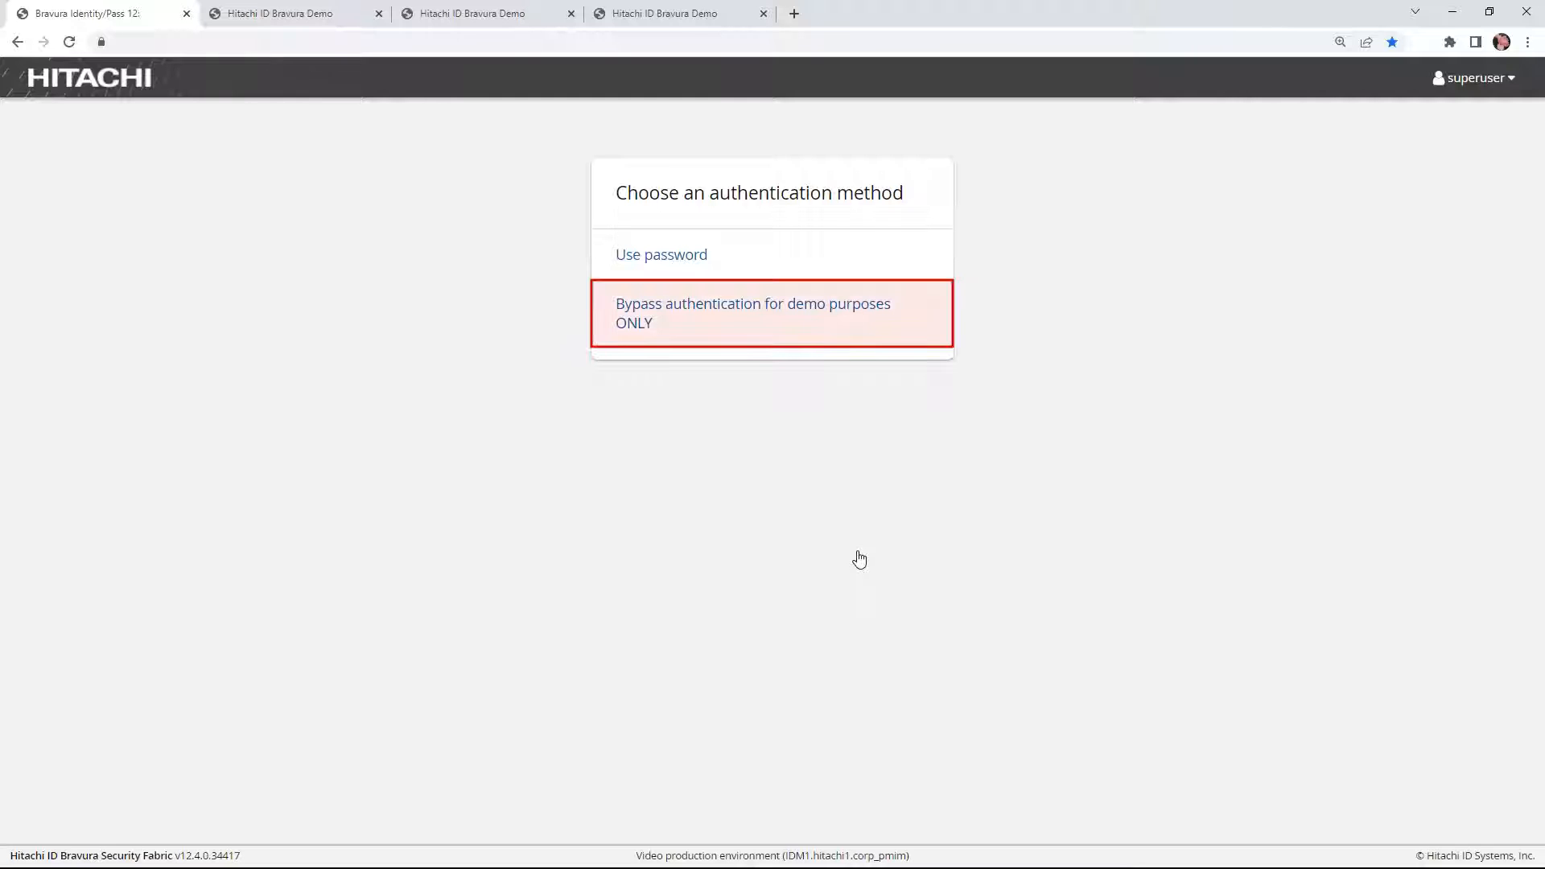
- Sign in as superuser by bypassing authentication for demo purposes, and open the system's segregation of duties rules
left_click(679, 327)
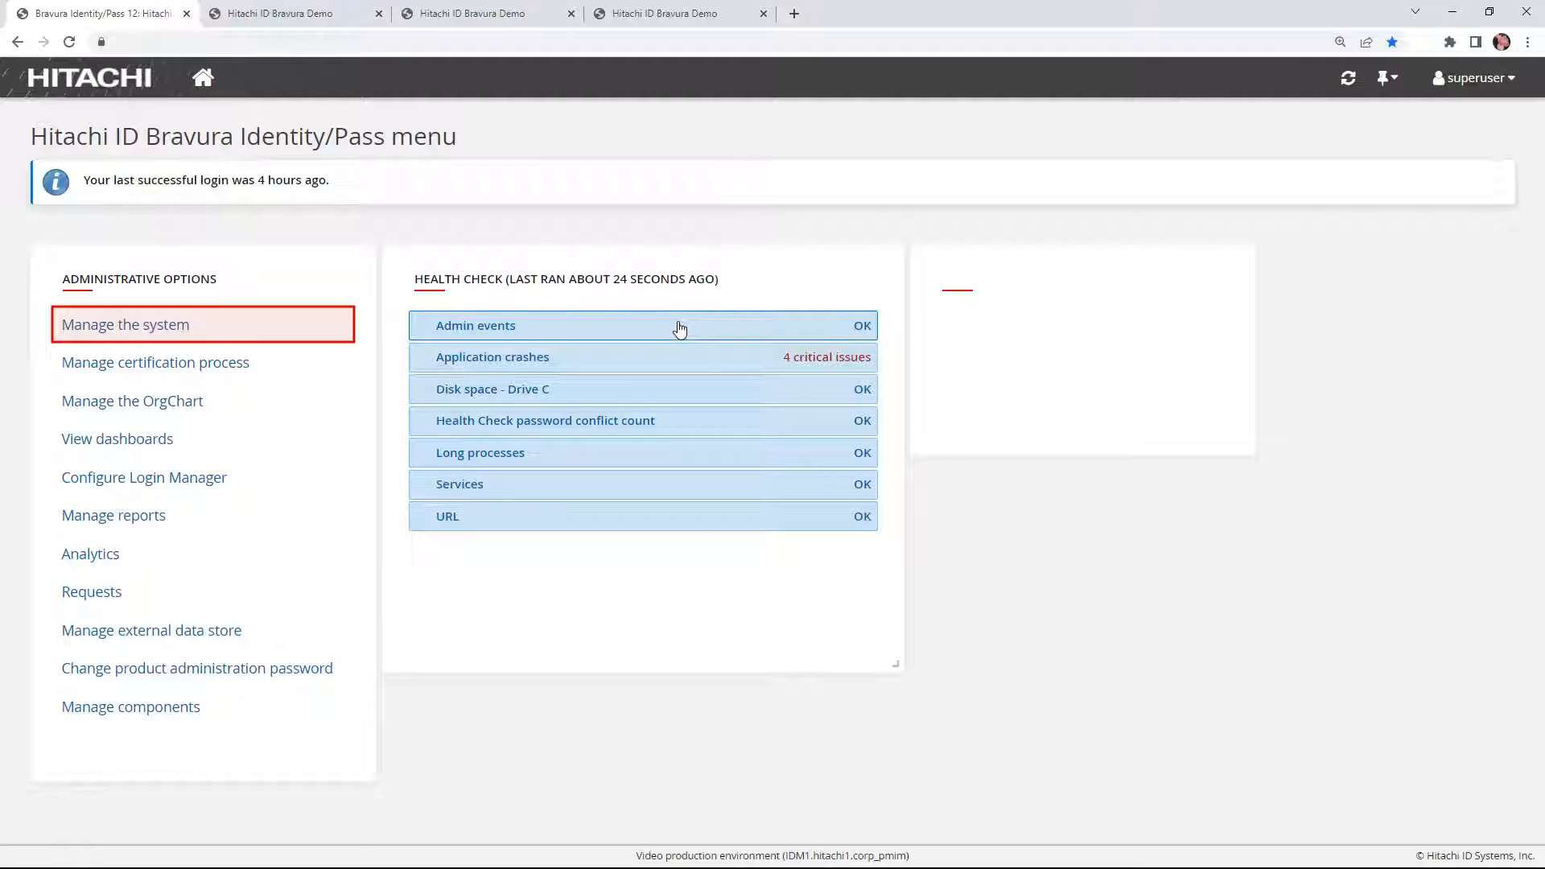
left_click(195, 326)
left_click(344, 85)
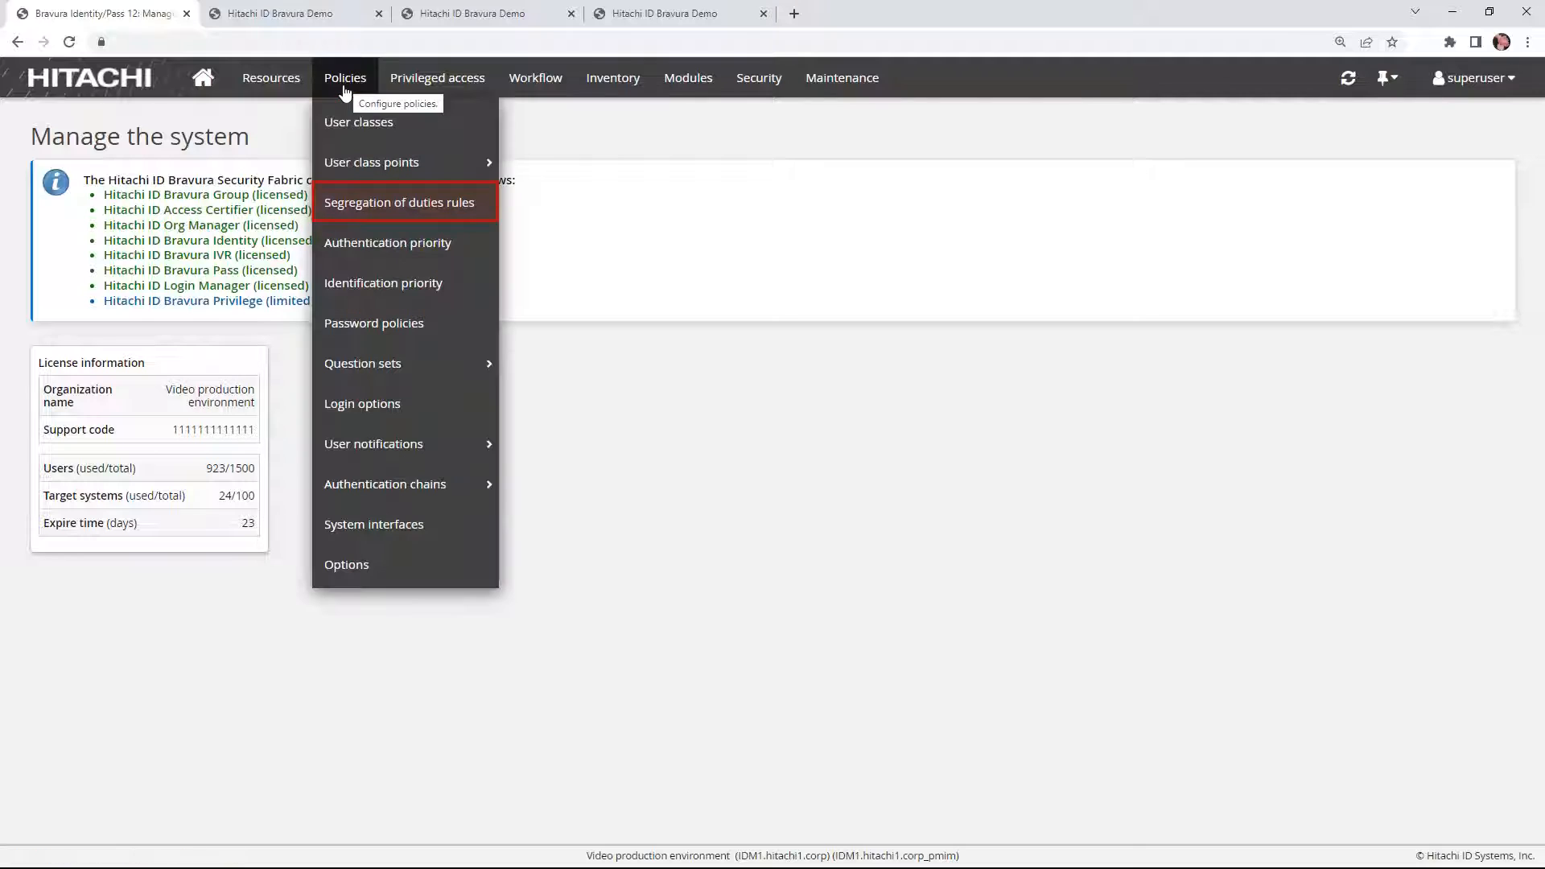
left_click(397, 208)
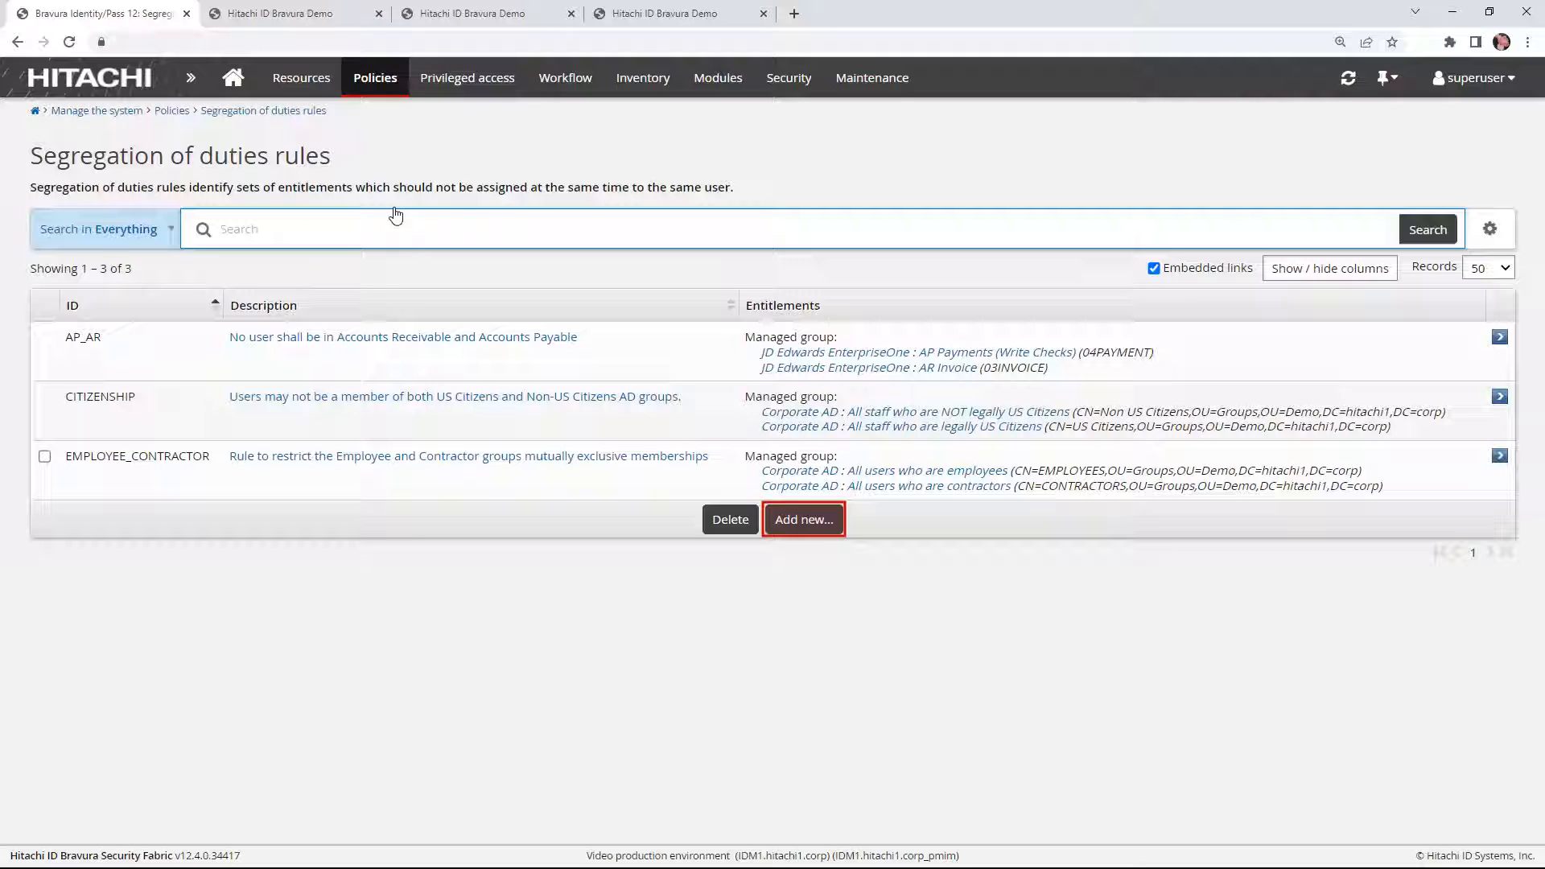
- Add an enabled segregation of duties rule with ID EXCEPTION_TEST and description "SOD Exception Test Rule"
left_click(803, 521)
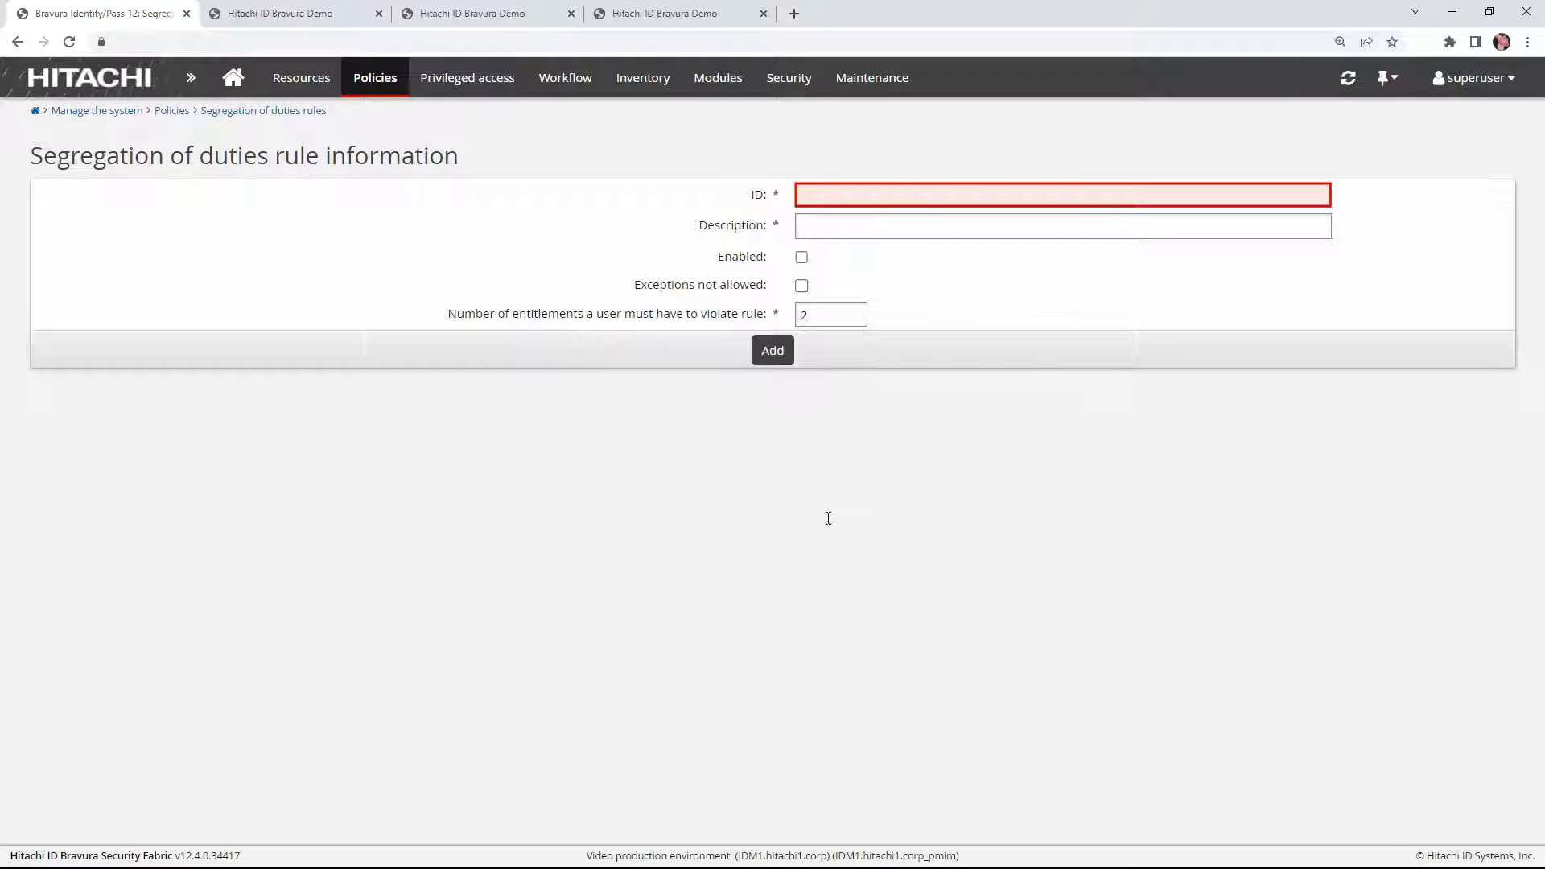
left_click(922, 198)
type("EXCEPTION_TEST")
key("Tab")
type("SOD Exception Test Rule")
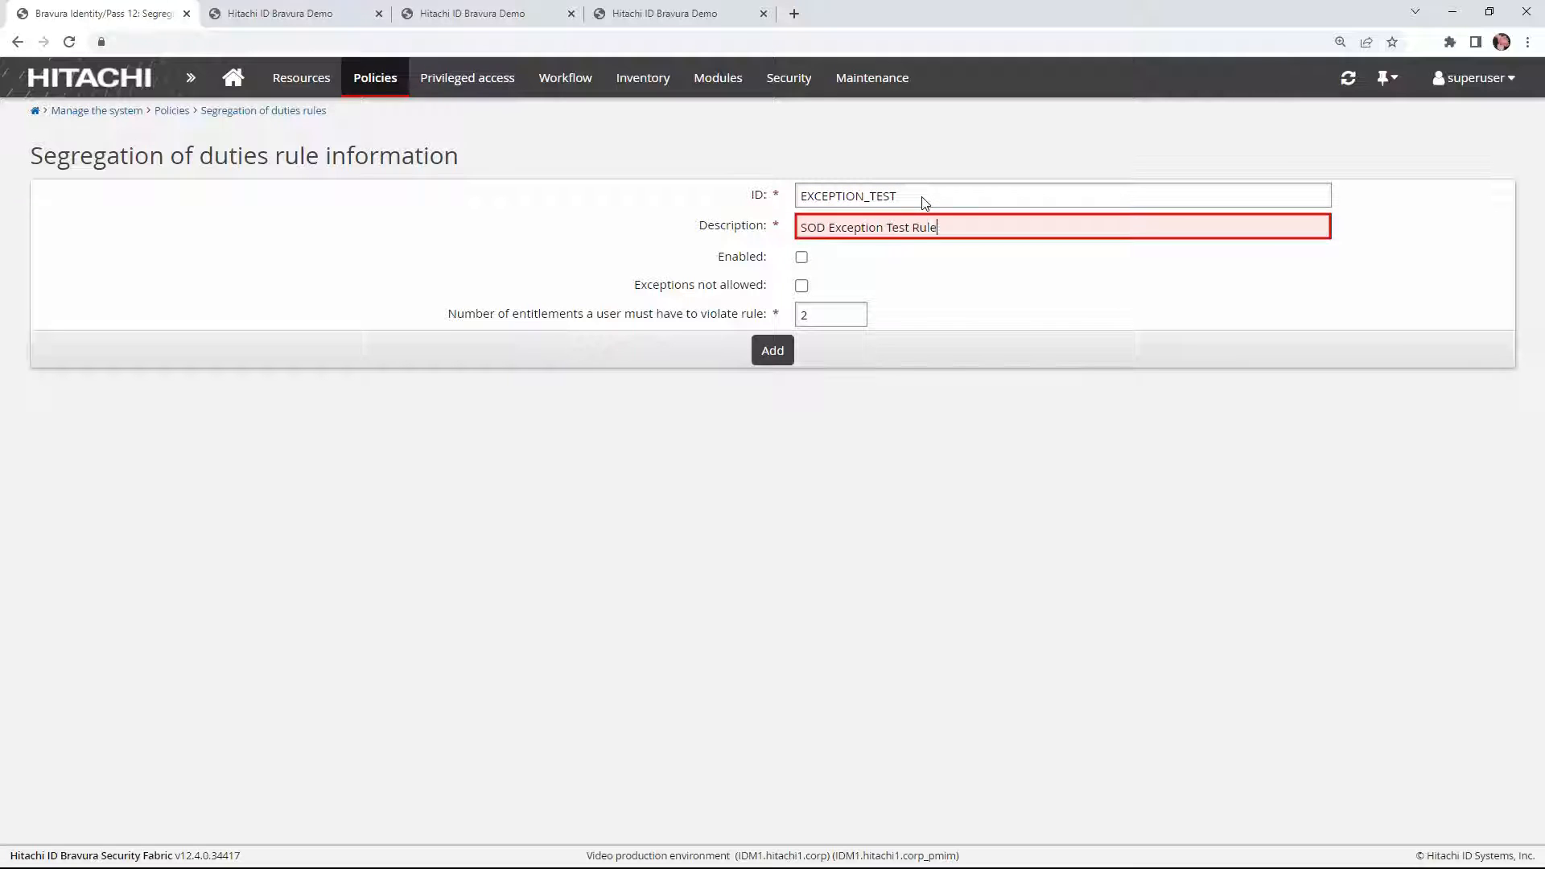
key("Tab")
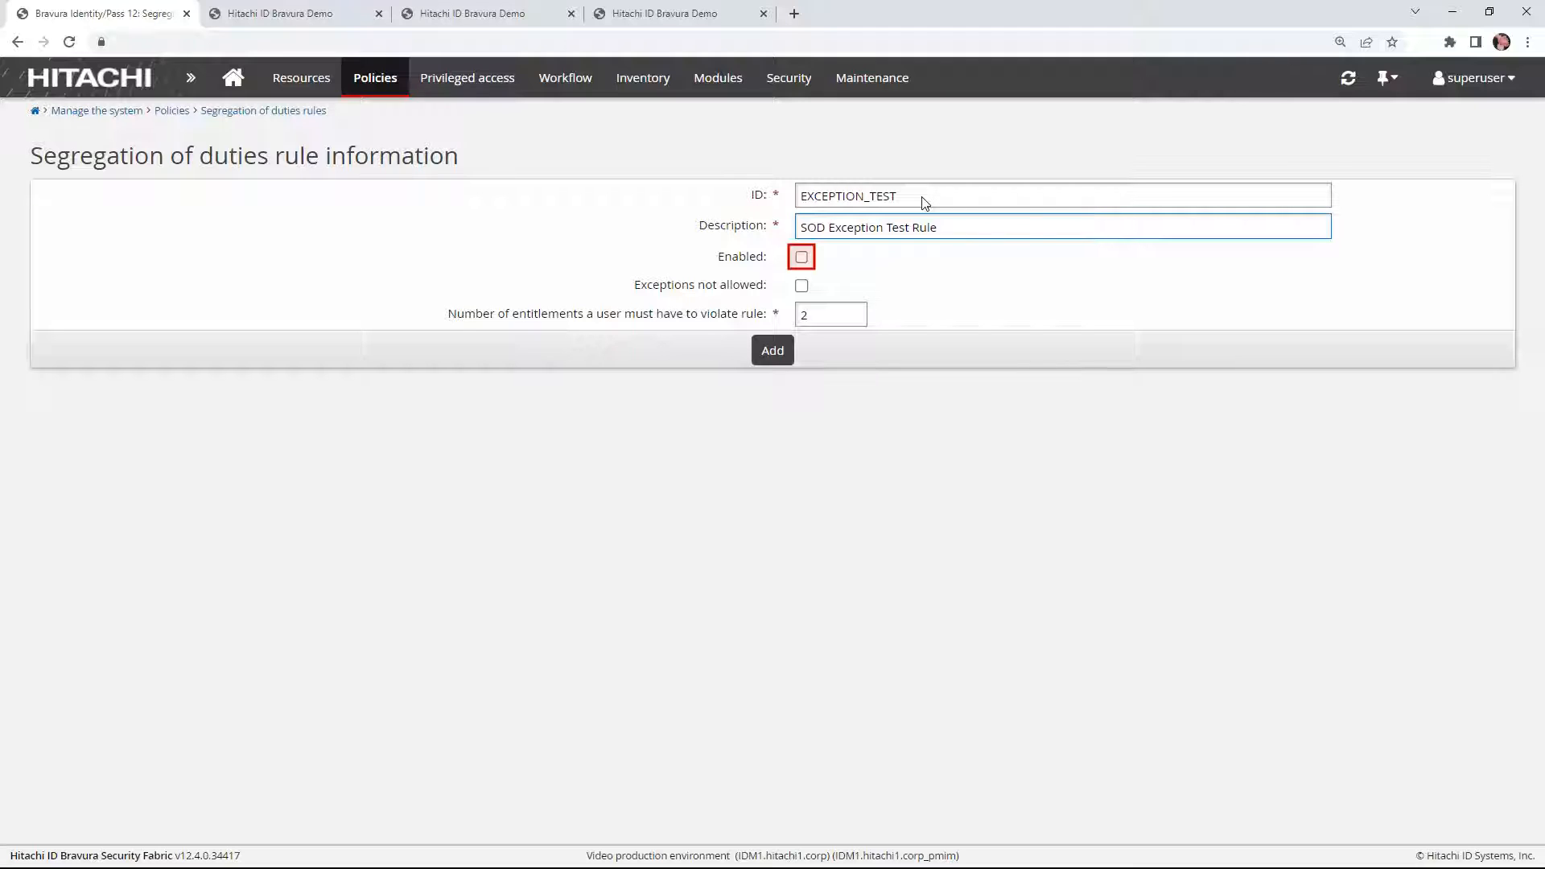
left_click(802, 258)
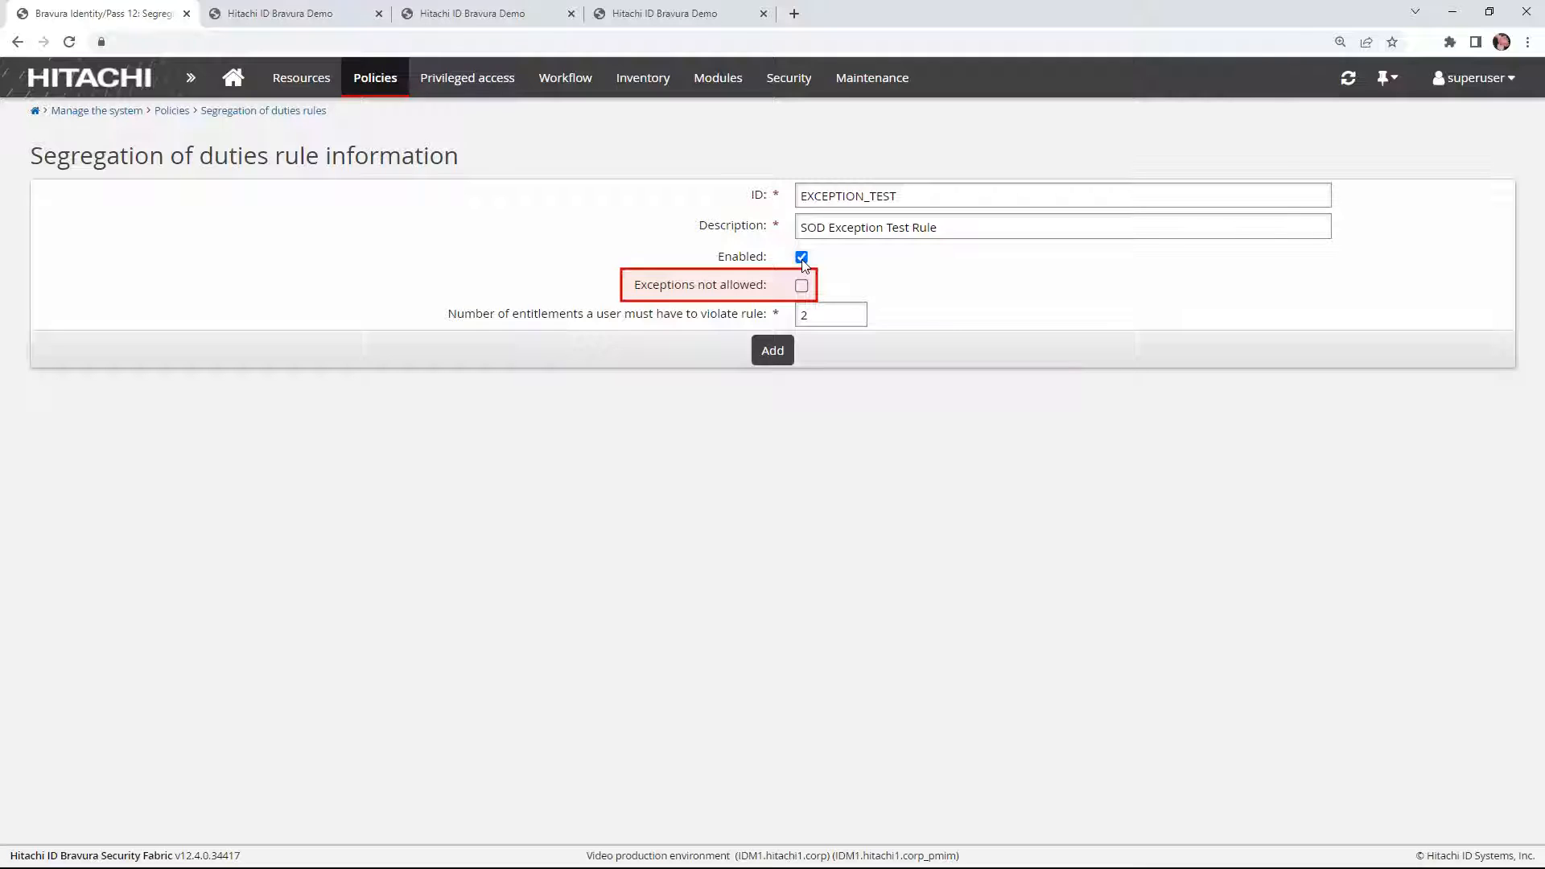
left_click(770, 354)
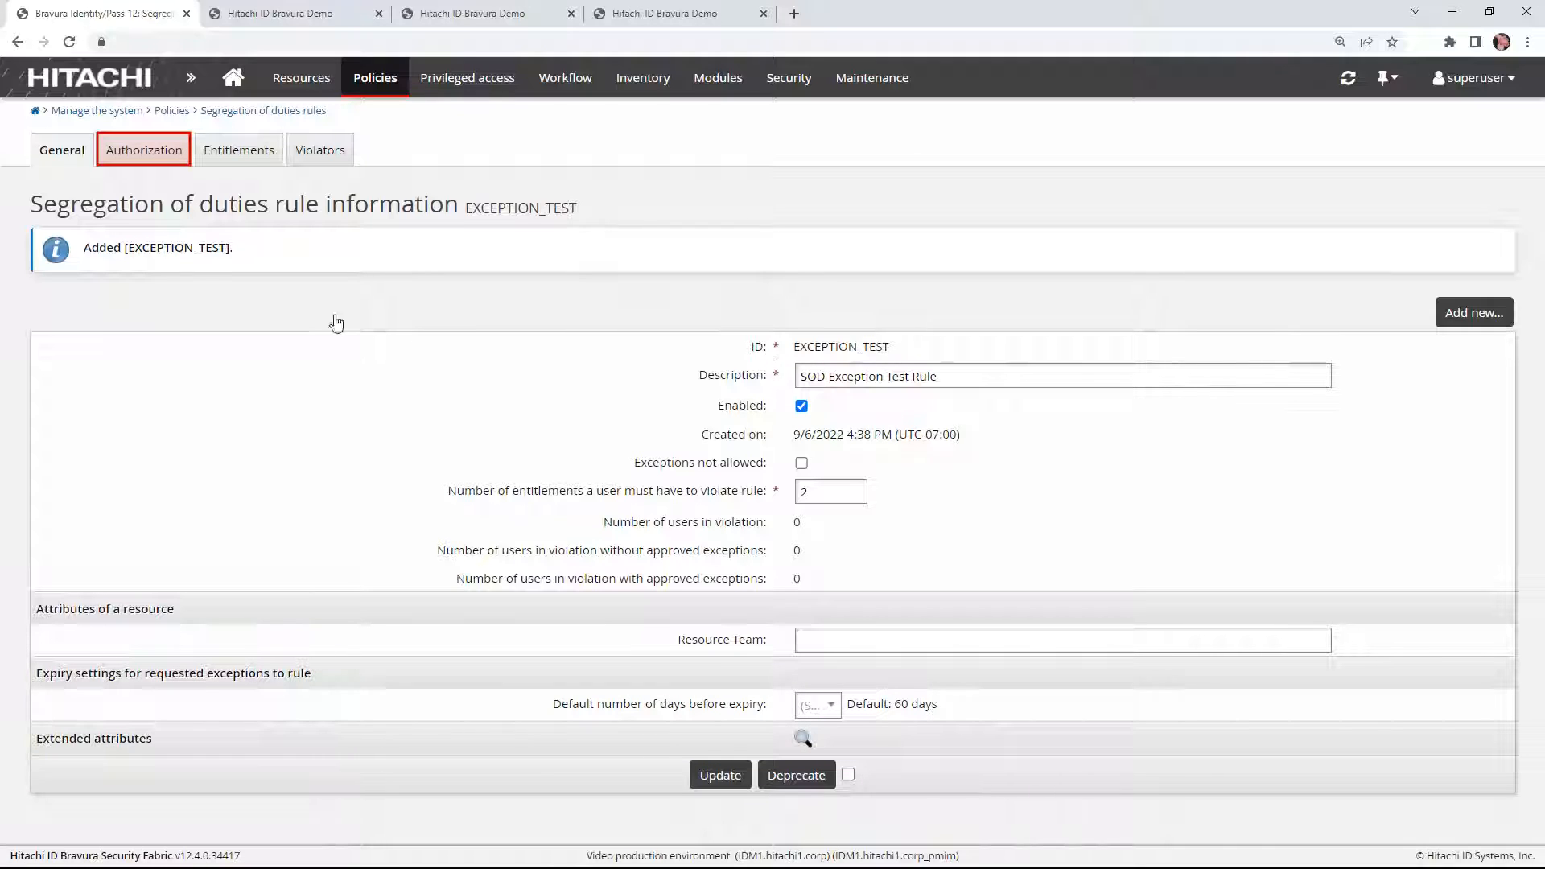
- Find the _IT_SECURITY_ user class by searching for "security" and attach it to the rule's authorization settings
left_click(143, 156)
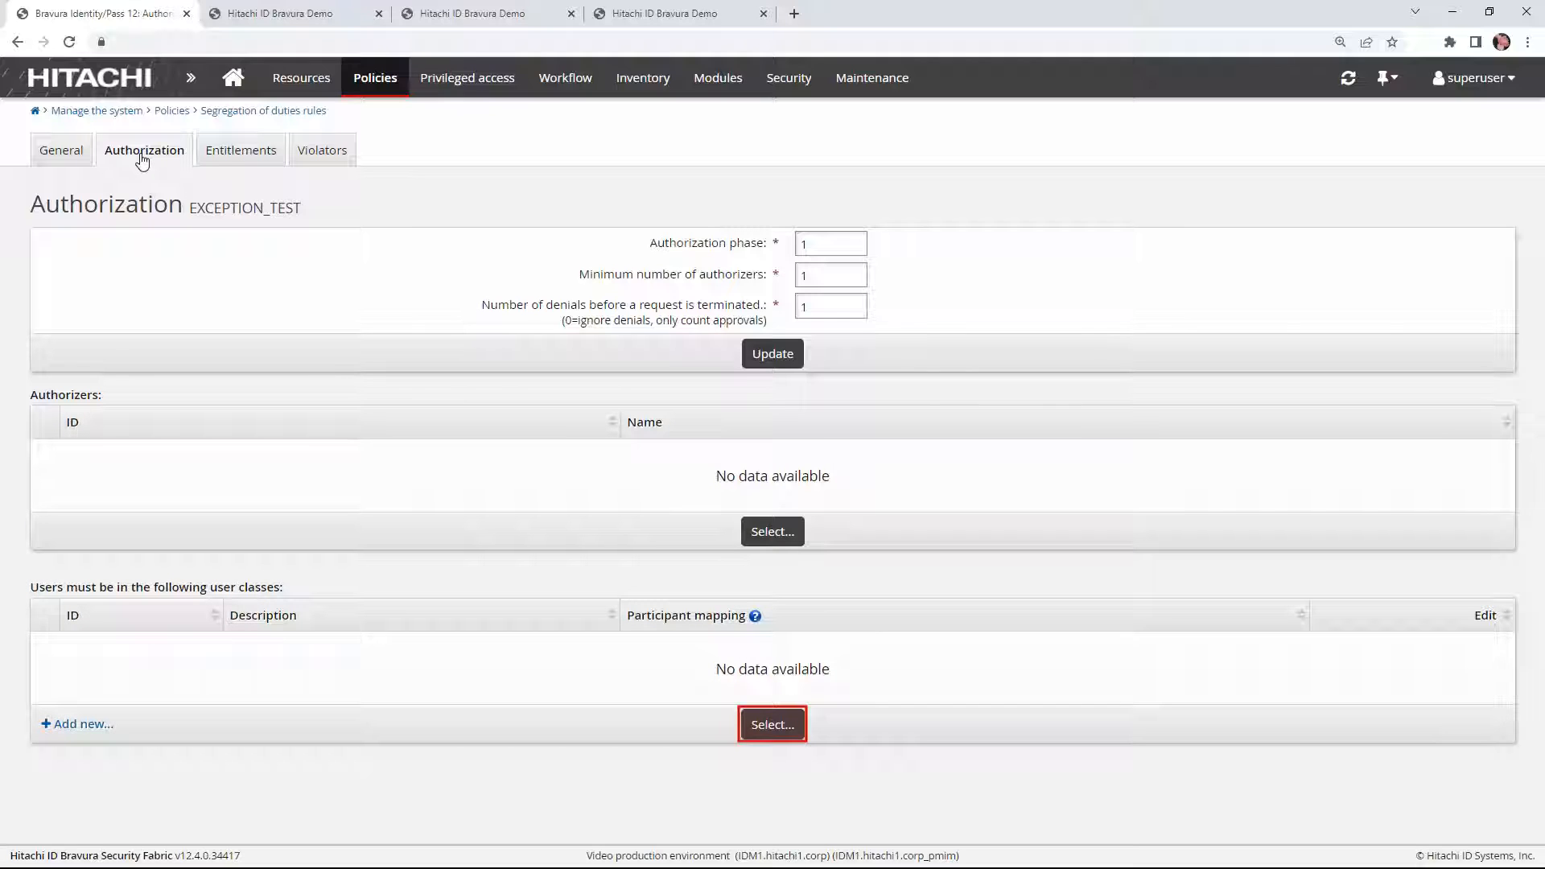
left_click(773, 727)
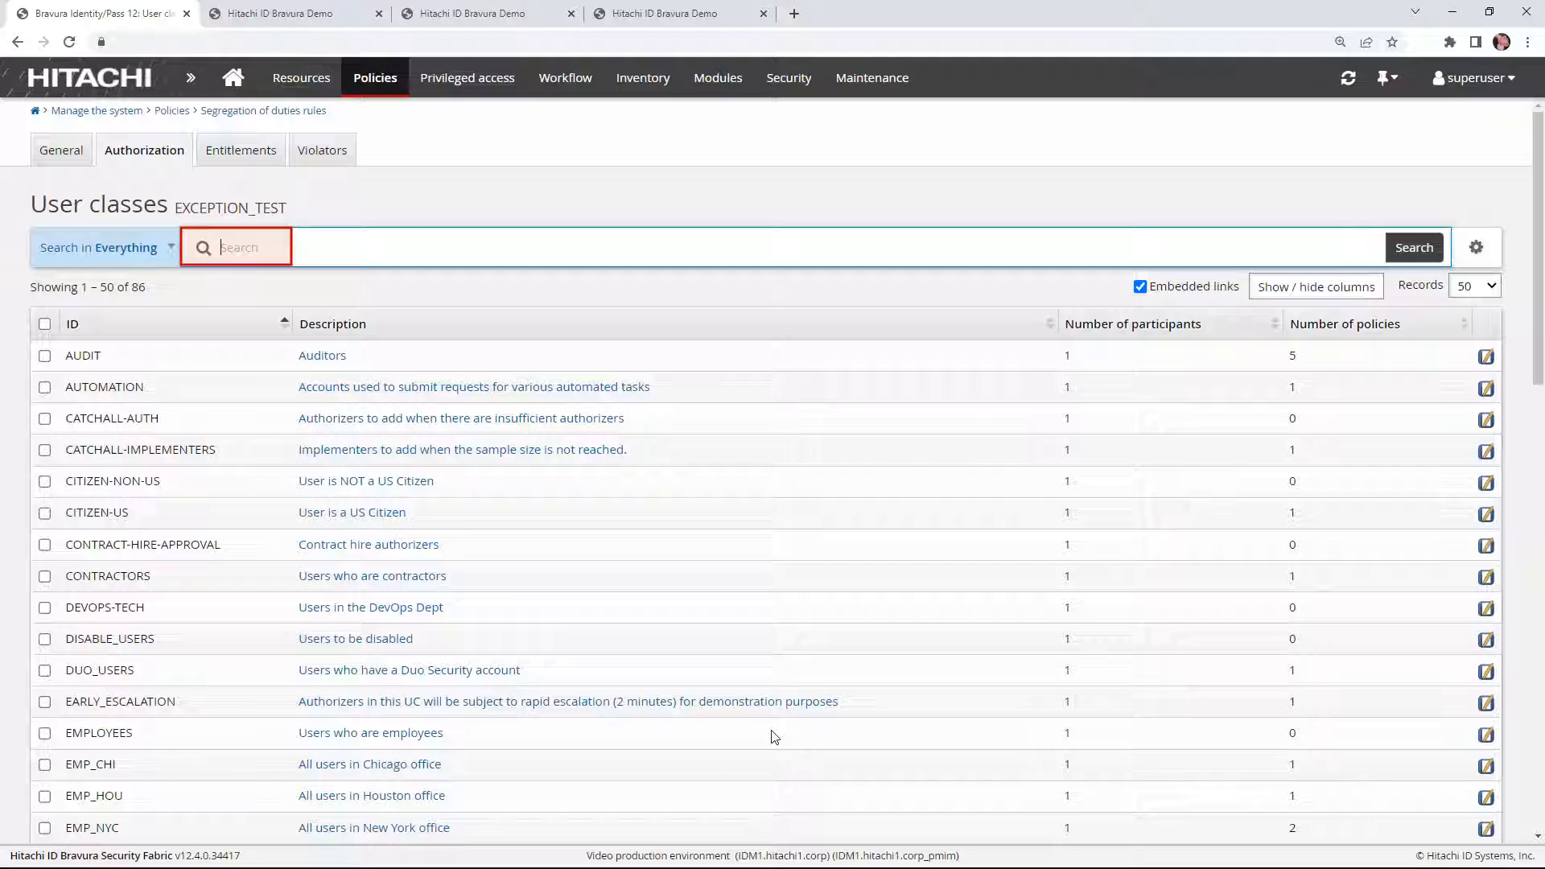
type("security")
key("Return")
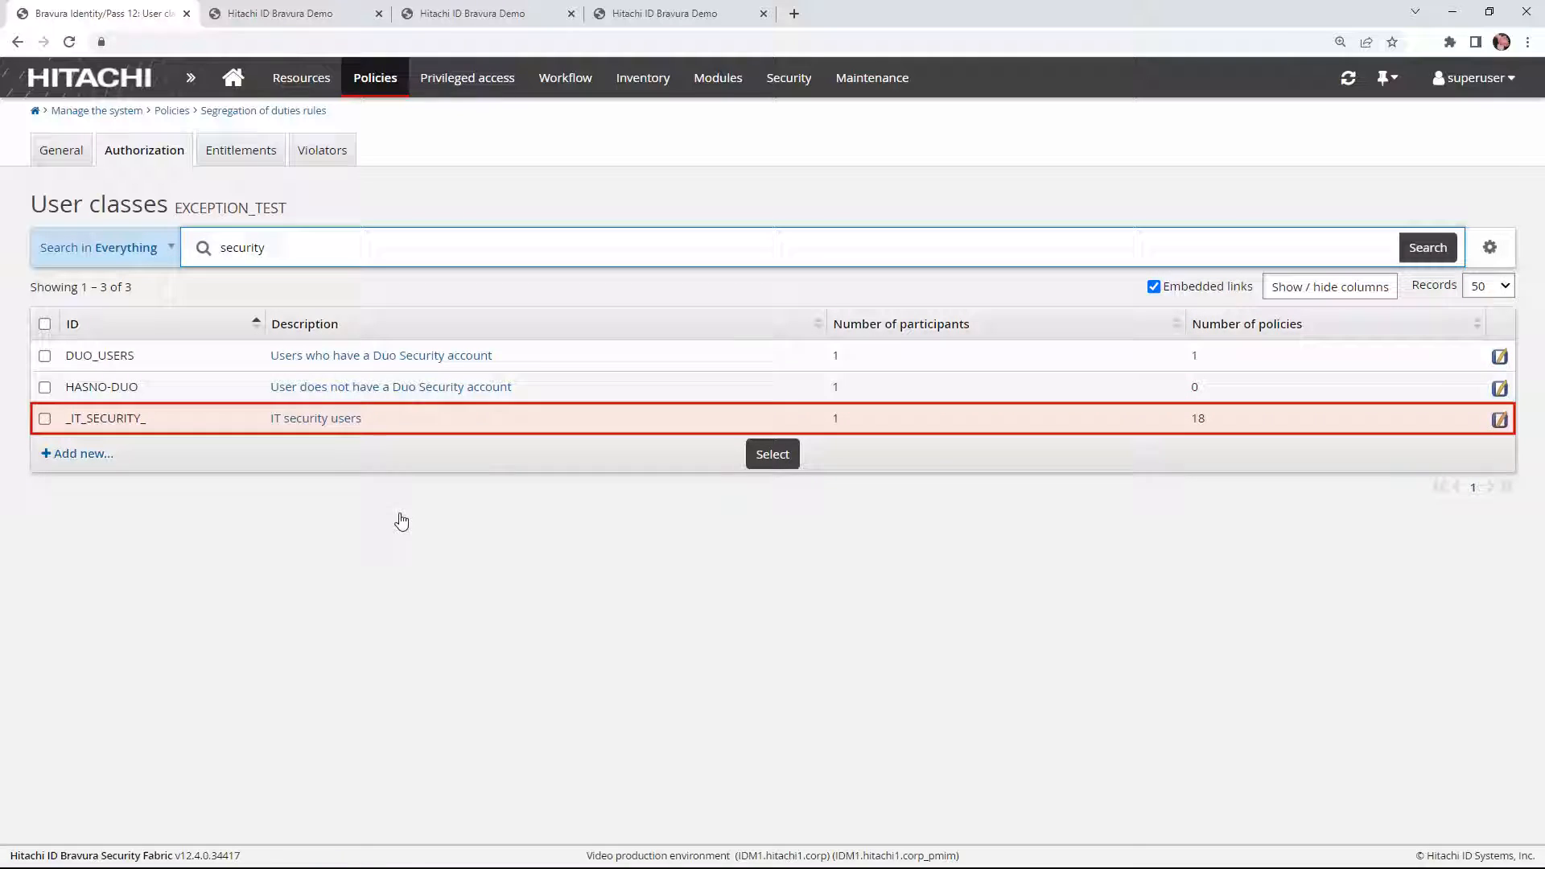
left_click(389, 421)
left_click(772, 456)
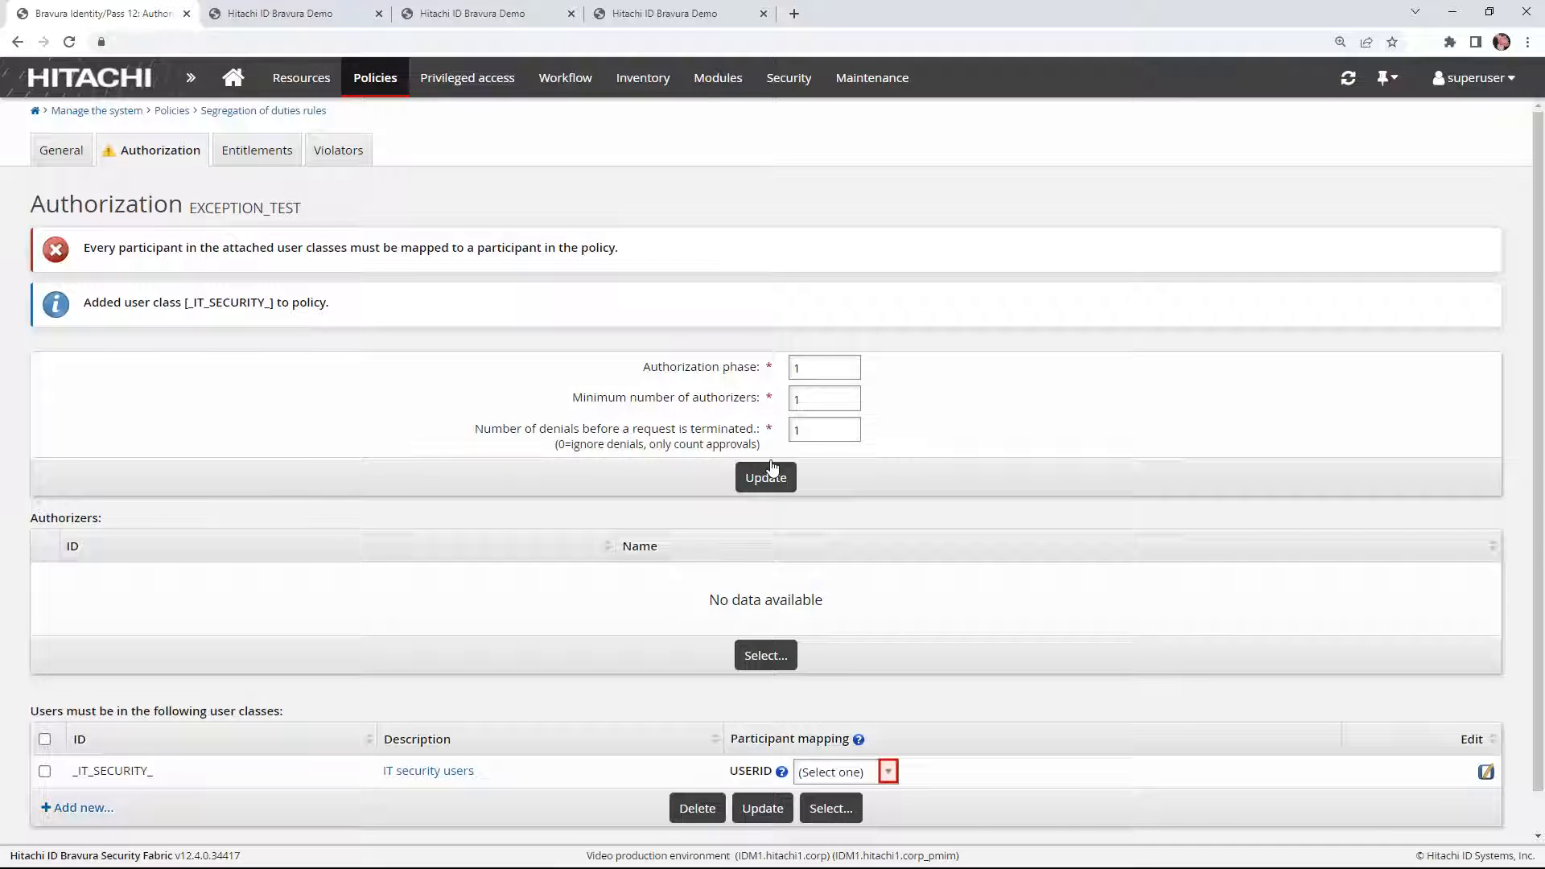
- Map the _IT_SECURITY_ user class's USERID participant to AUTHORIZER and save the mapping
left_click(889, 773)
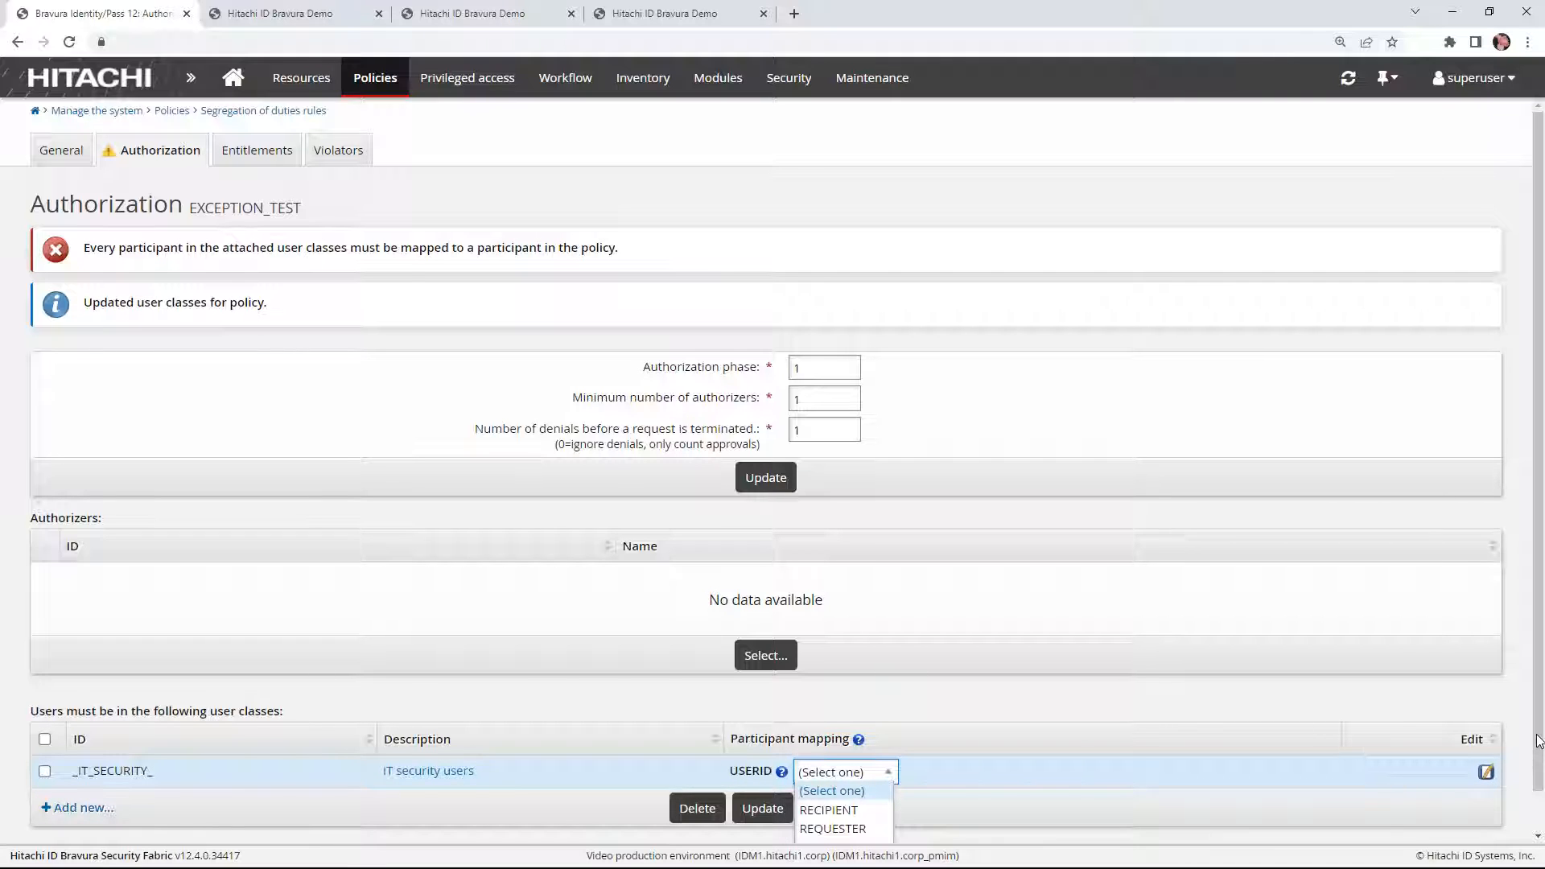
scroll(1537, 741, "down", 1)
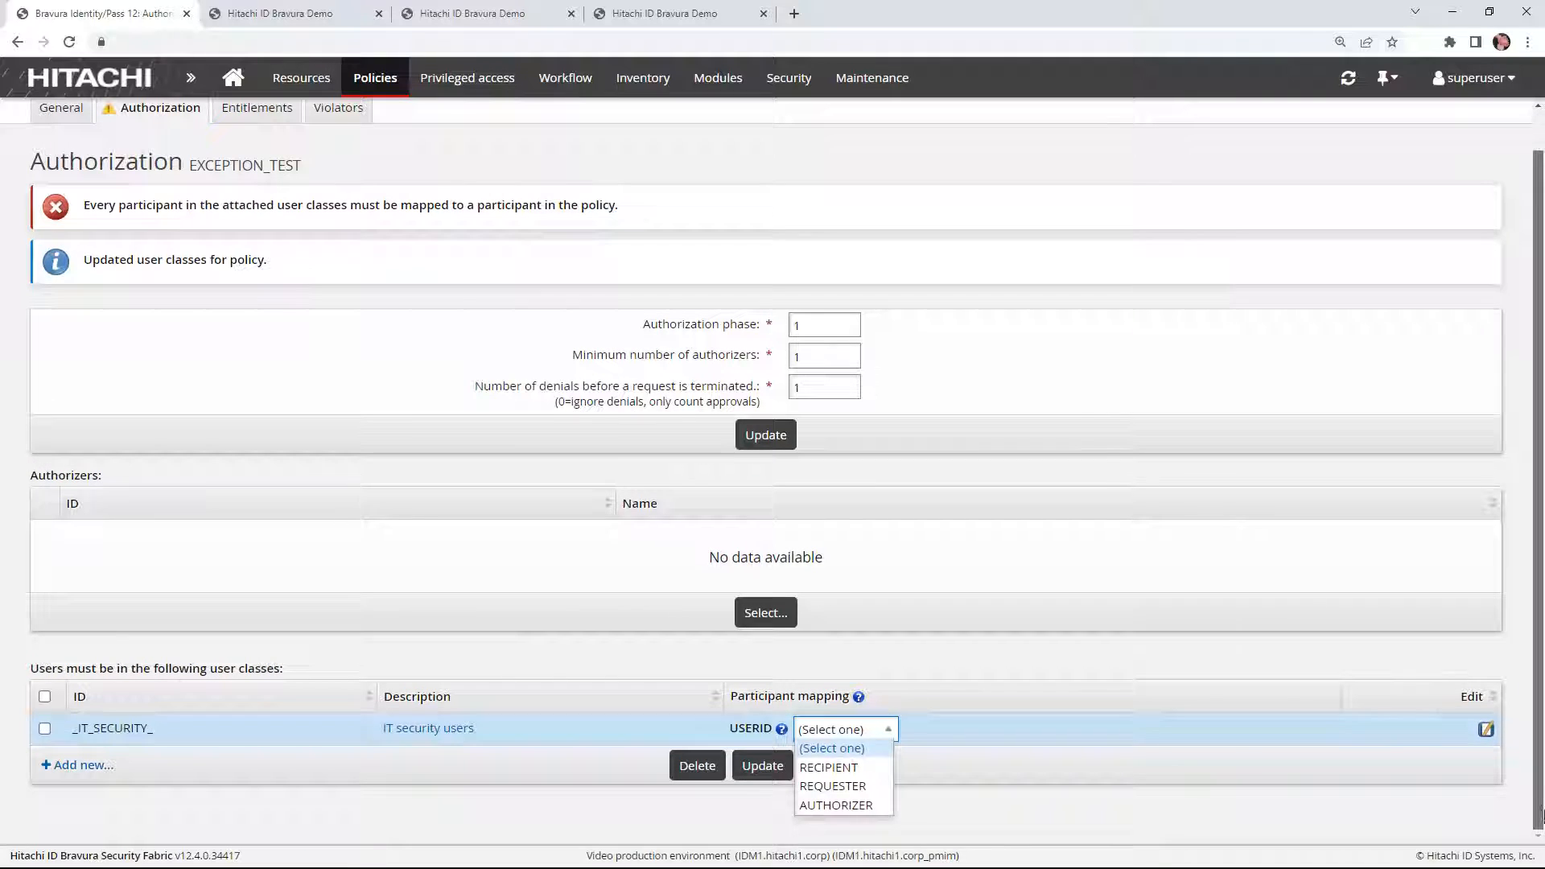
left_click(838, 805)
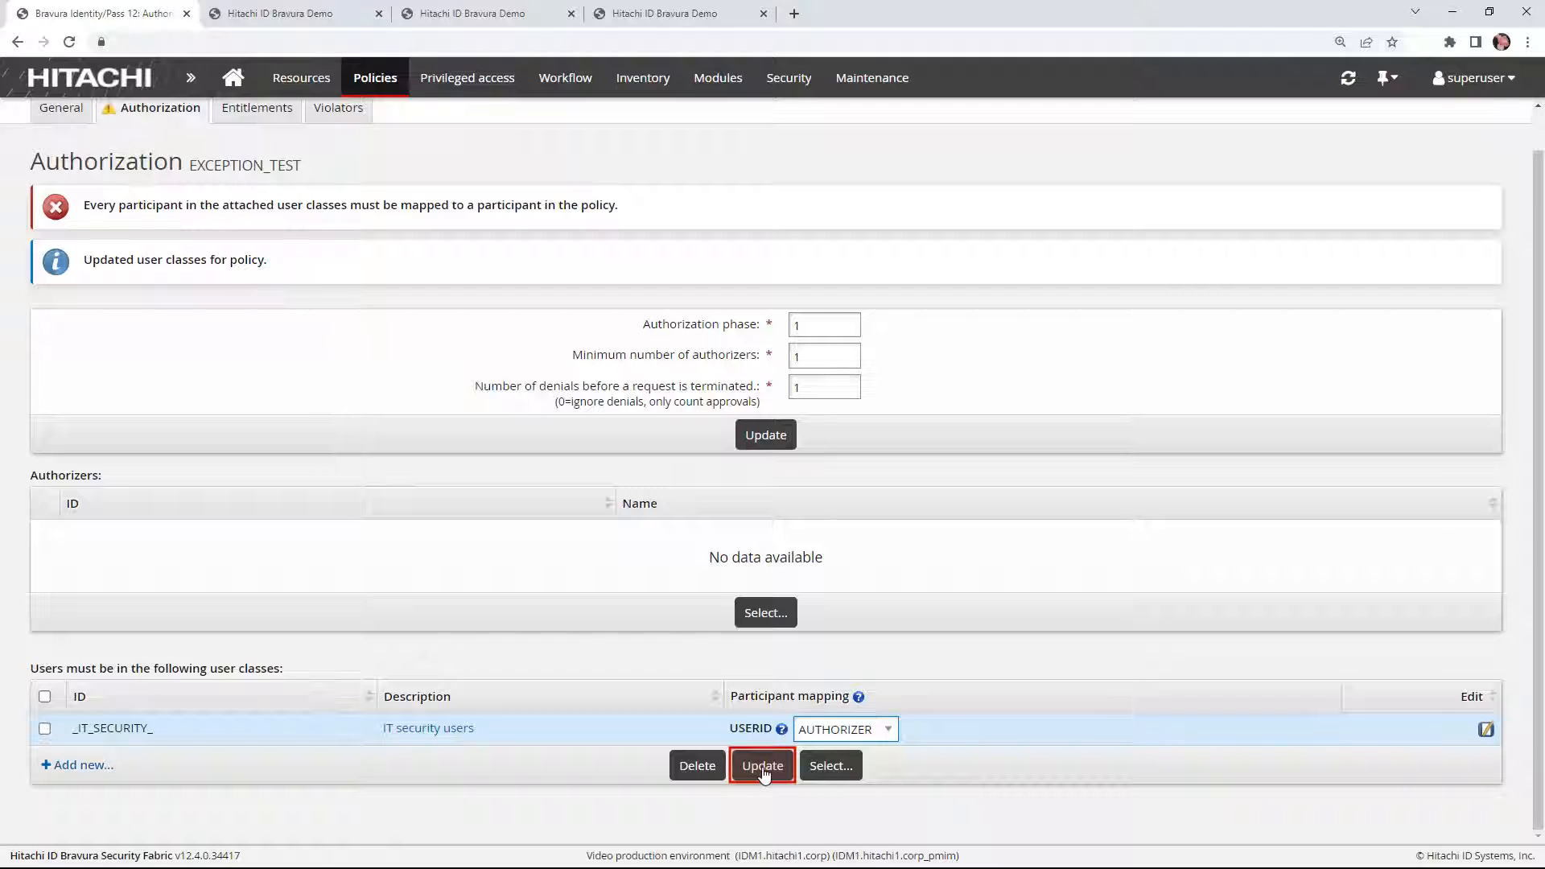
left_click(763, 766)
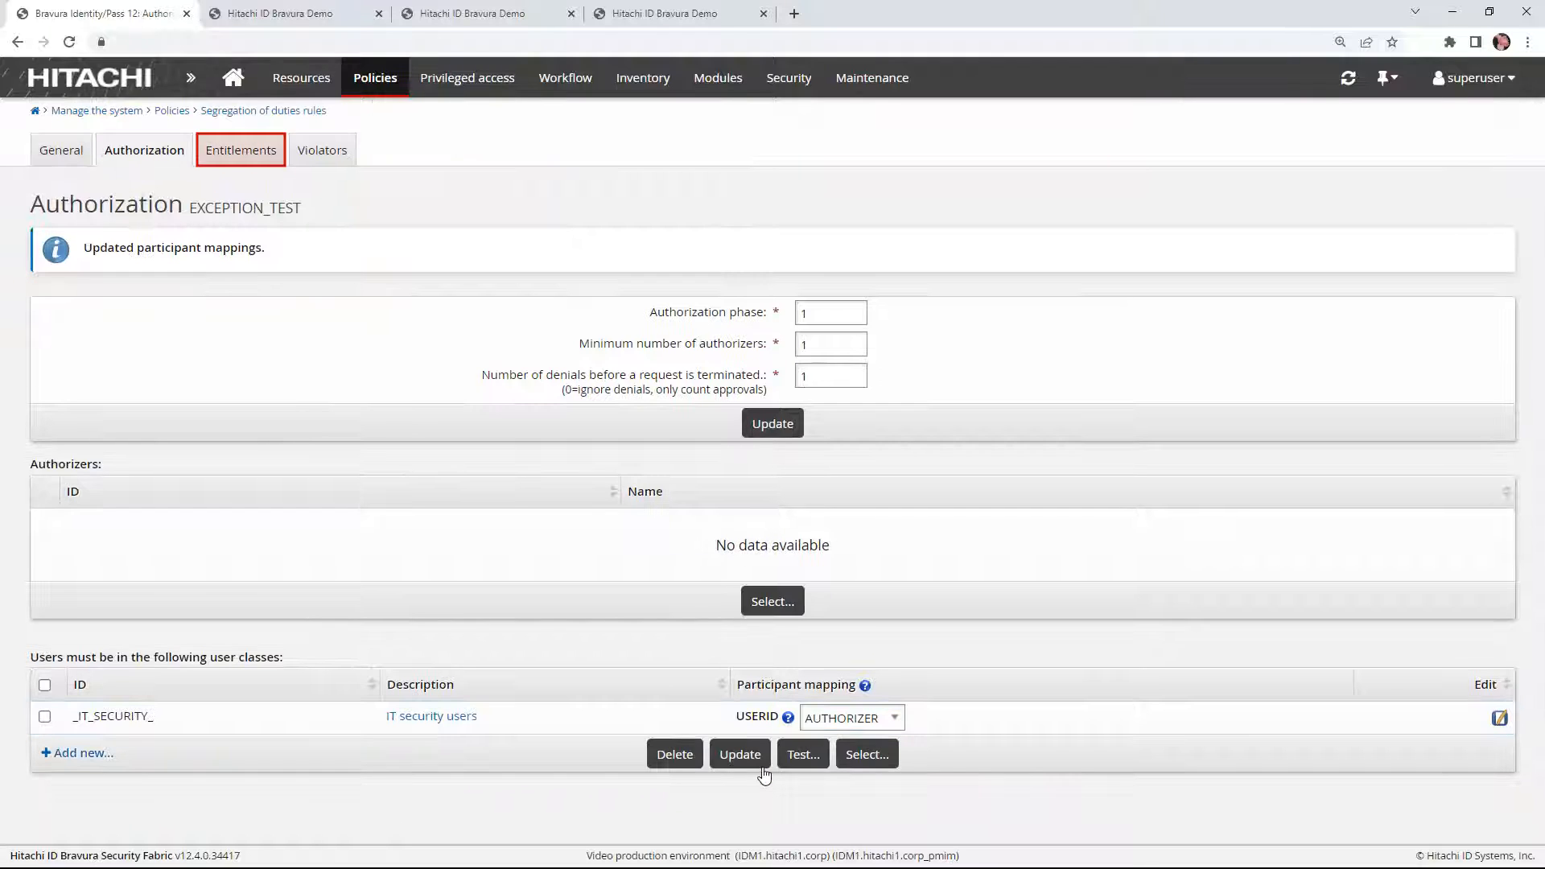
- Search for "finance" and add the Red Hat Linux 7 group finance to the rule's managed group entitlements
left_click(235, 160)
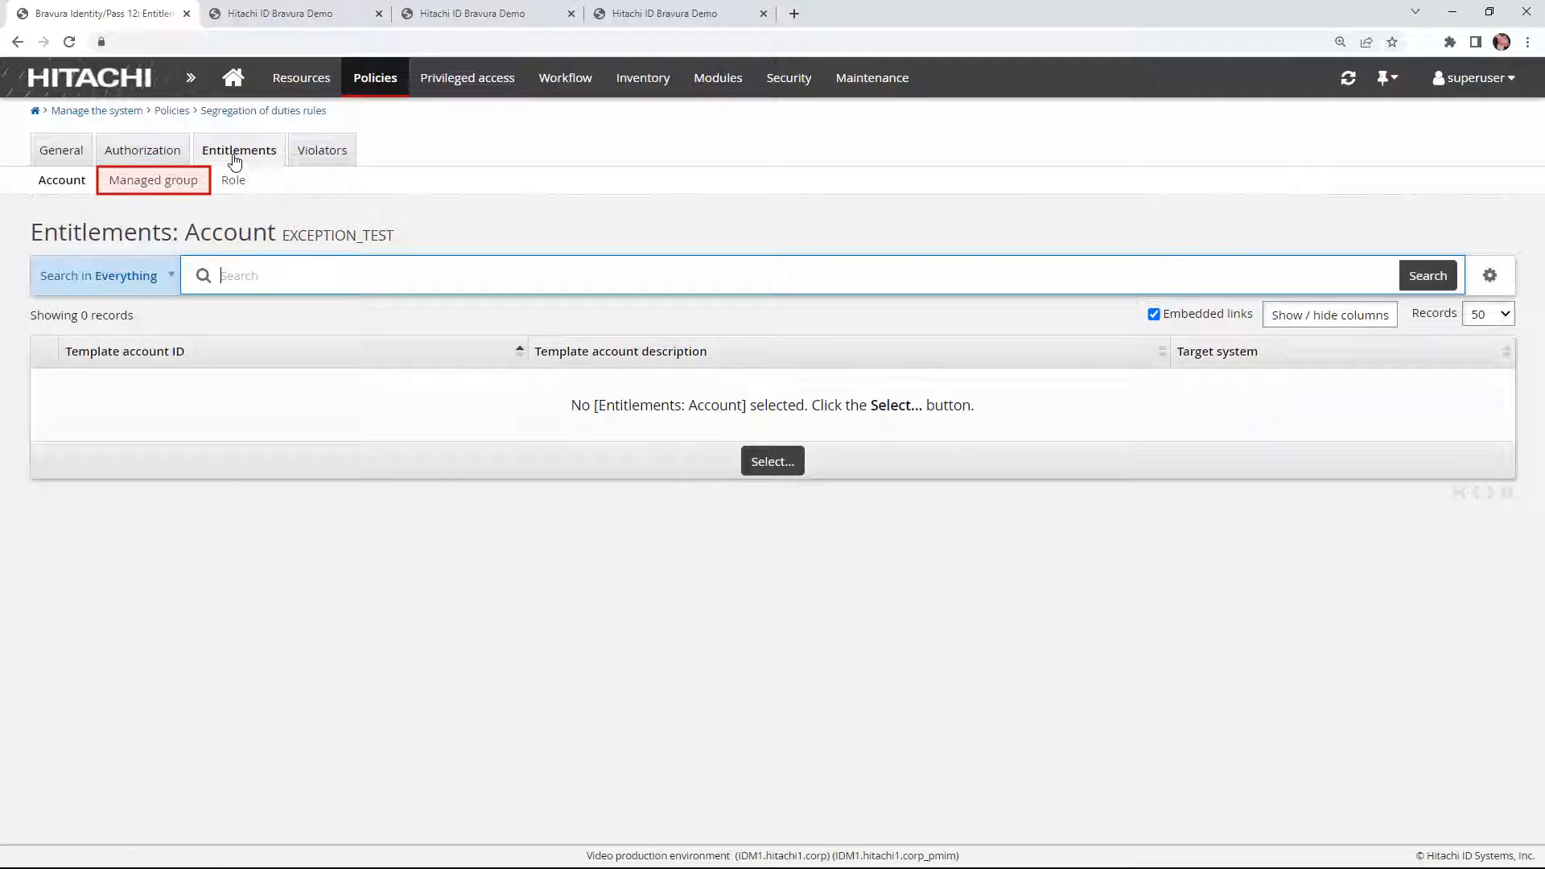
left_click(149, 184)
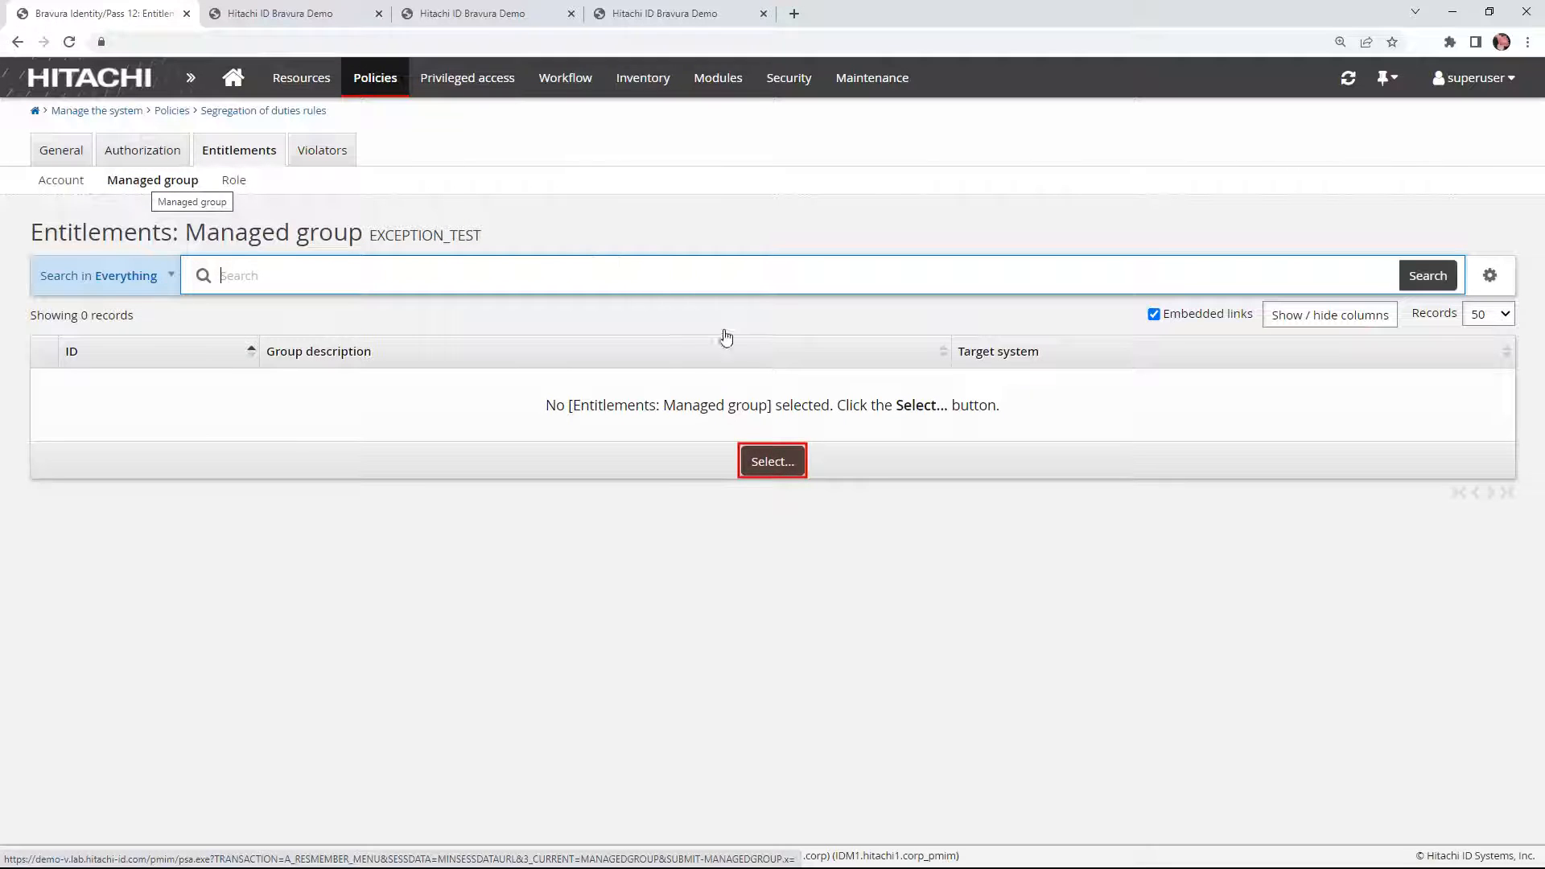
left_click(773, 467)
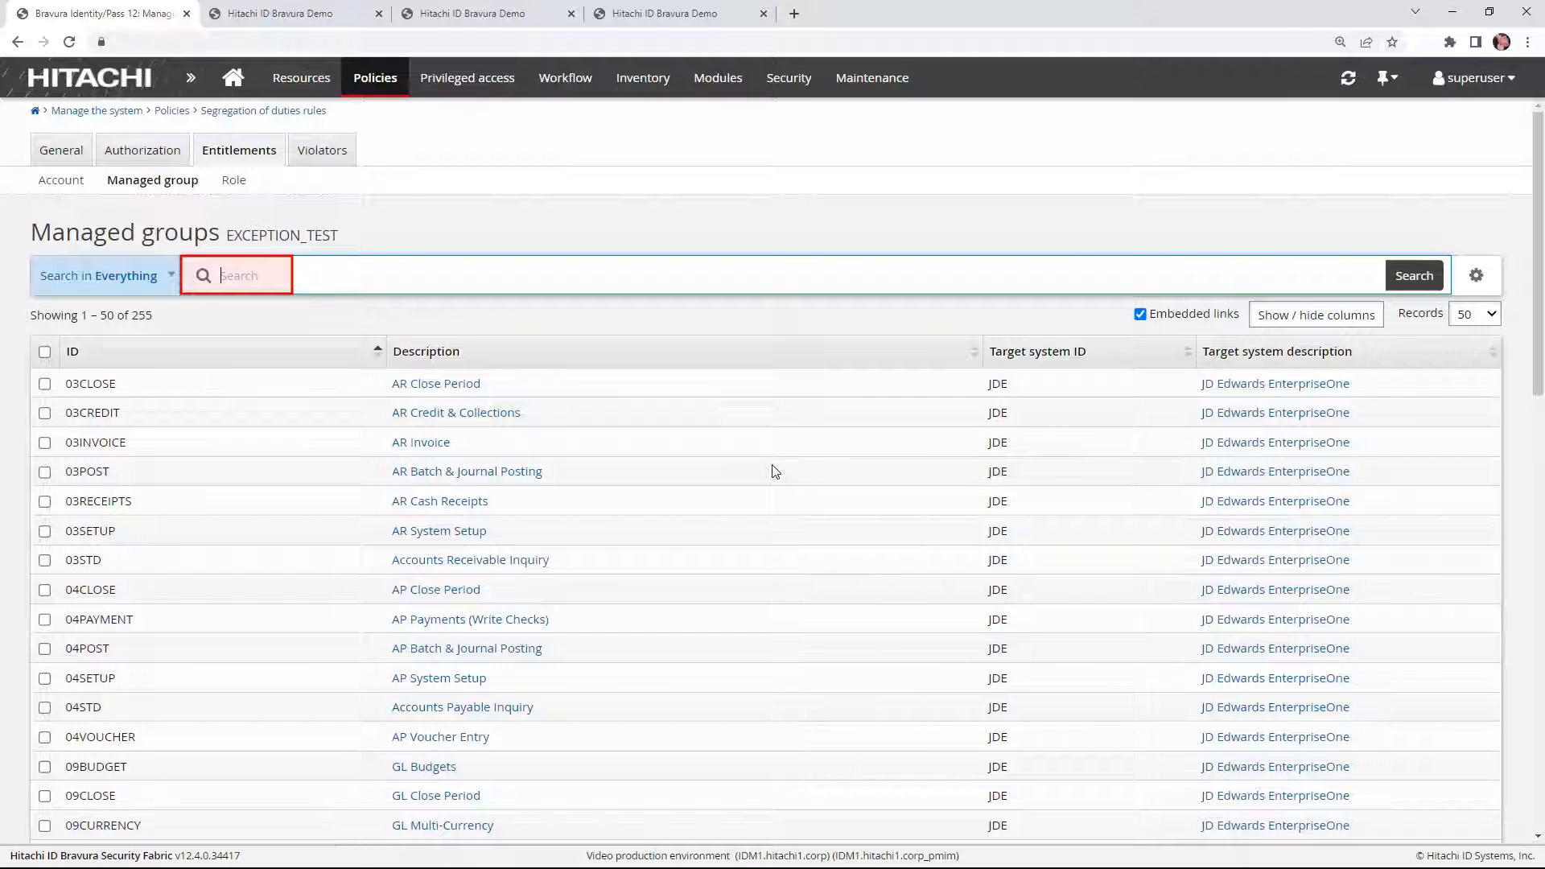
type("finance")
key("Return")
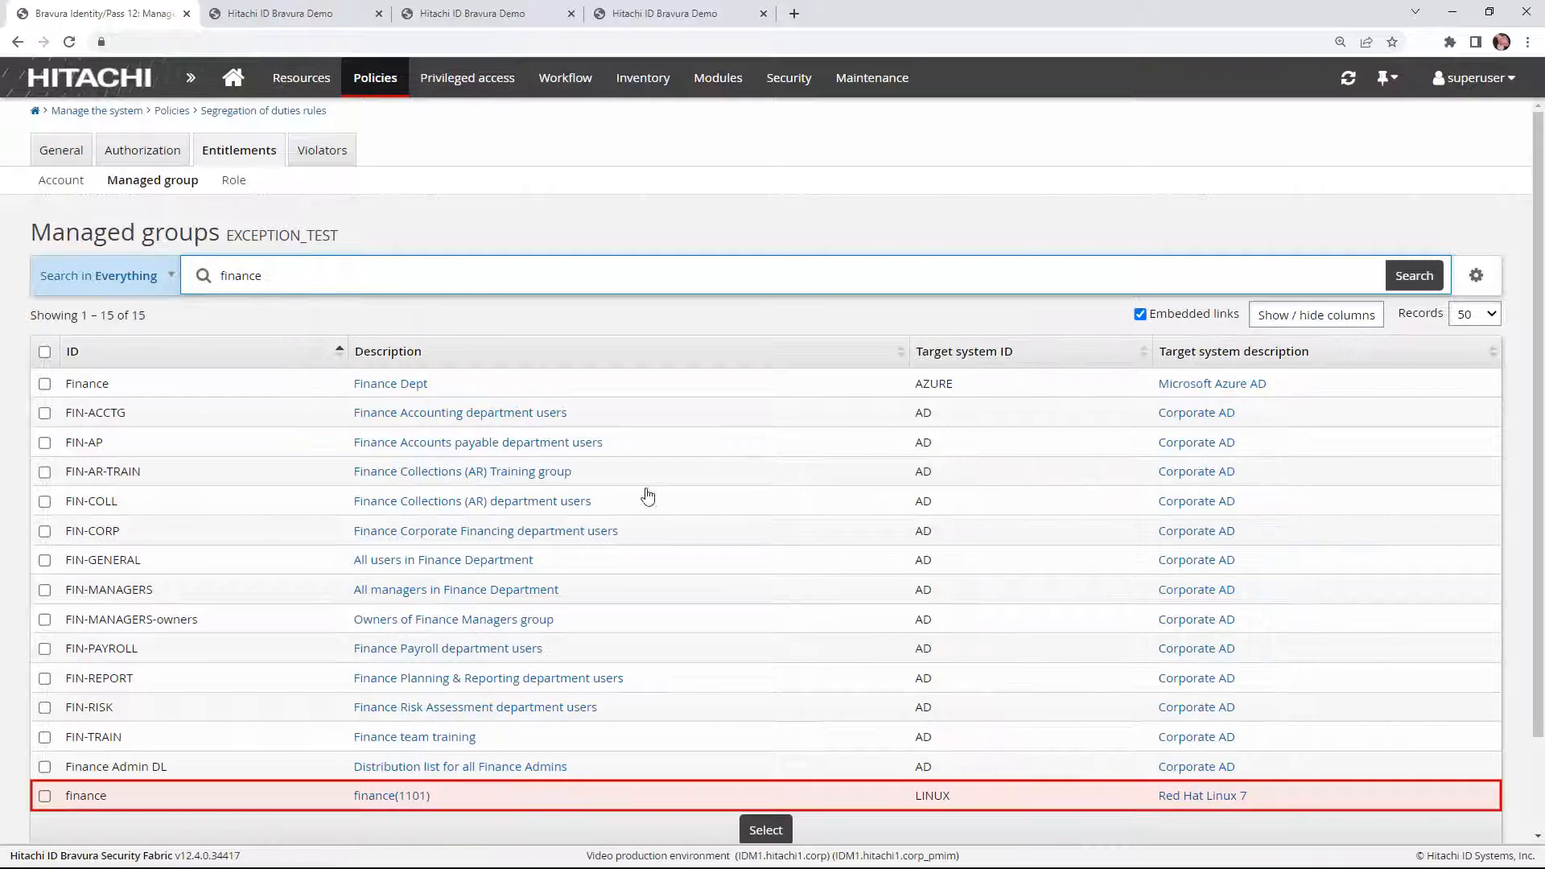
left_click(499, 797)
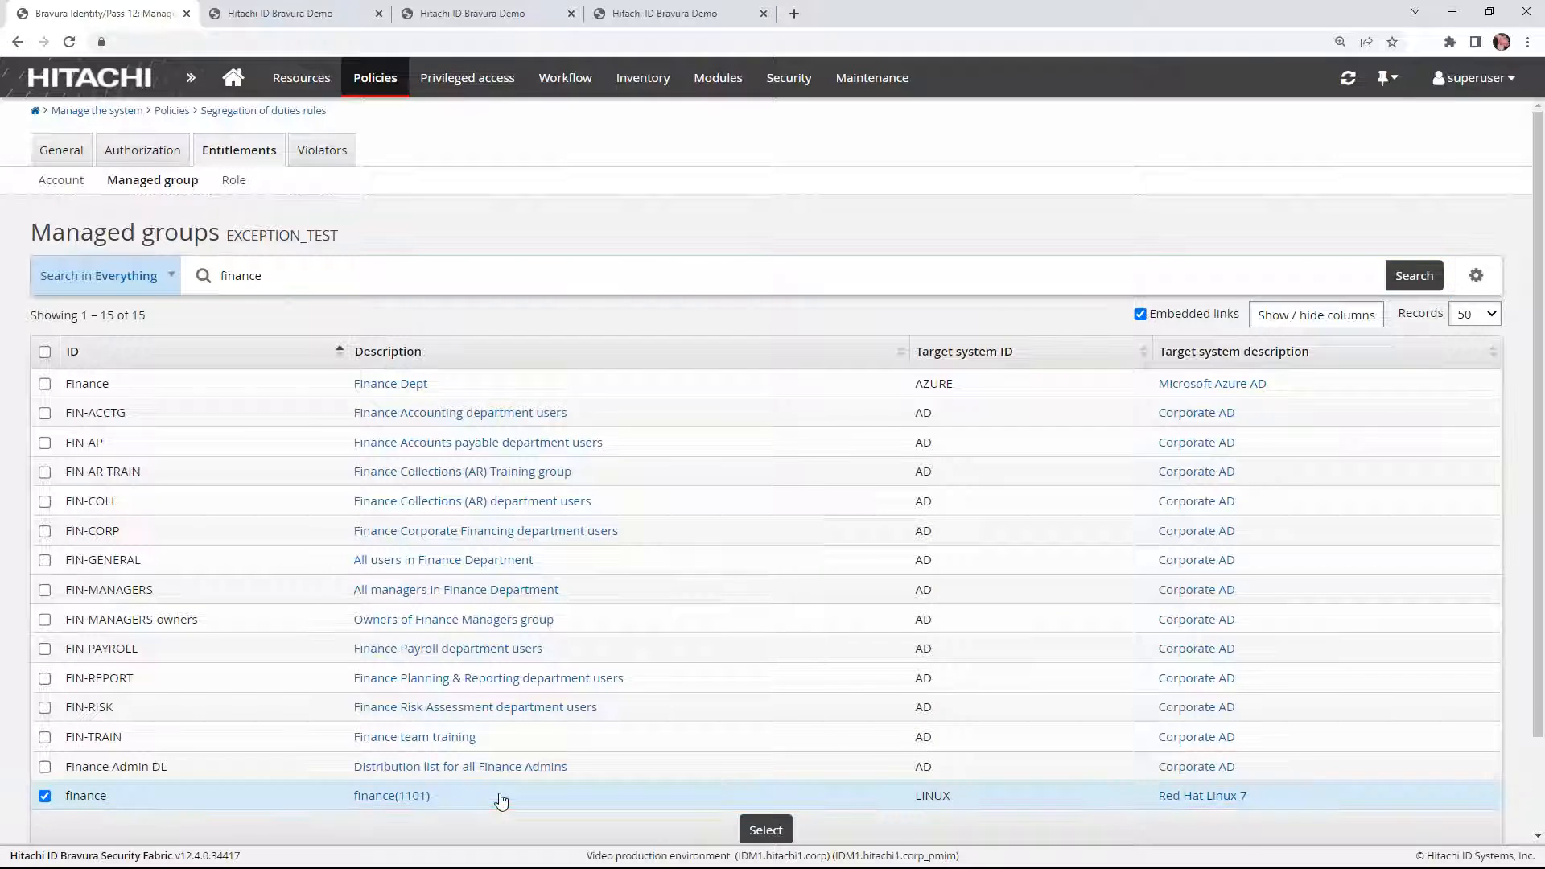
left_click(765, 831)
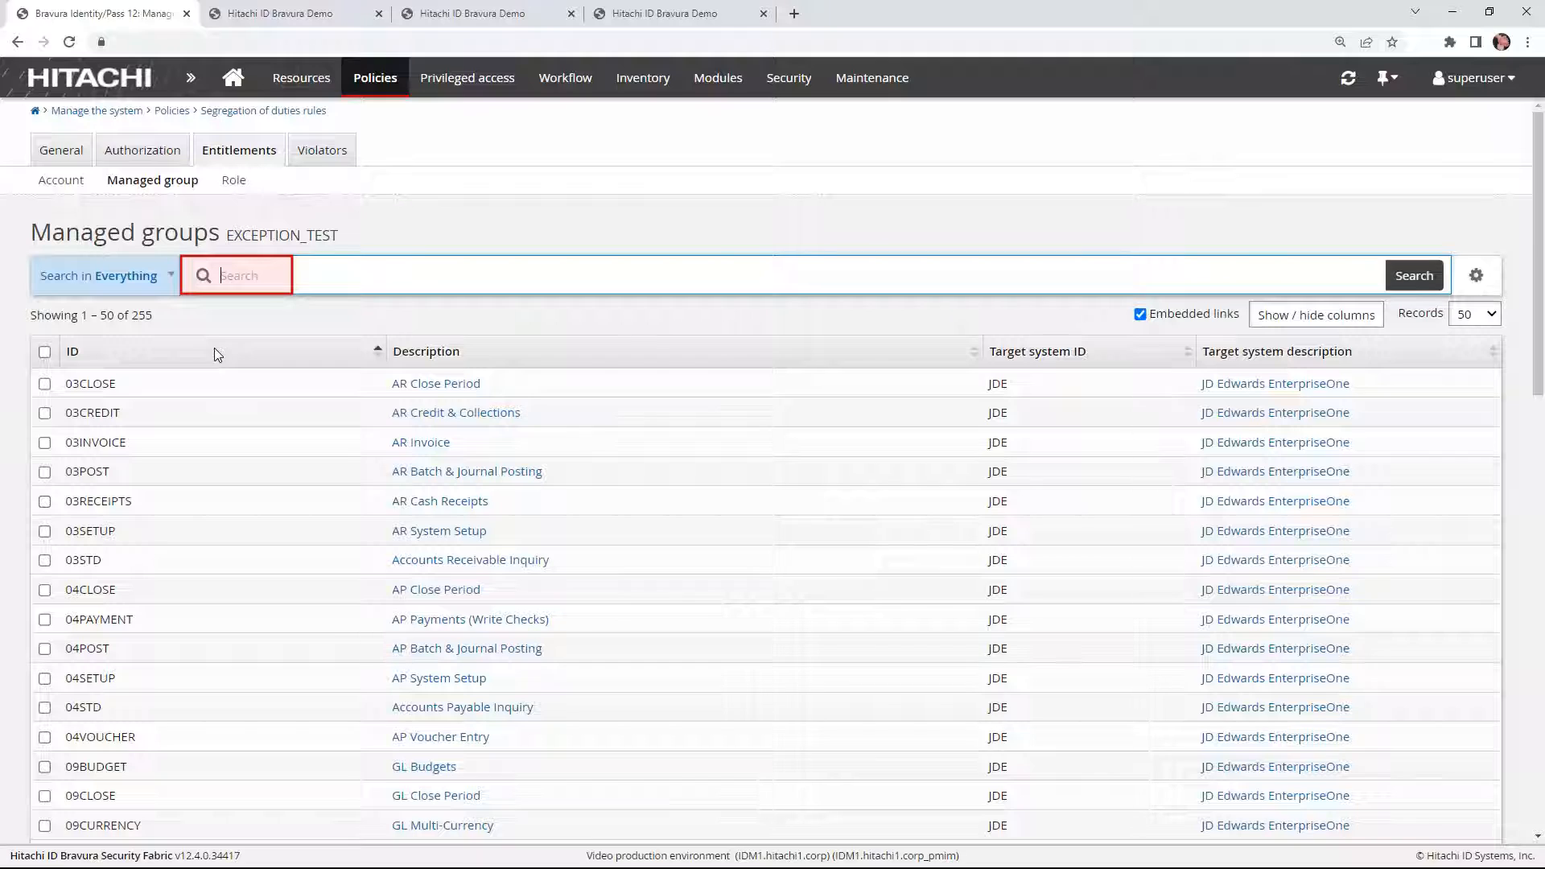
- Add the Corporate AD group TEMPS to the rule's managed group entitlements and view the rule's violators
type("temps")
key("Return")
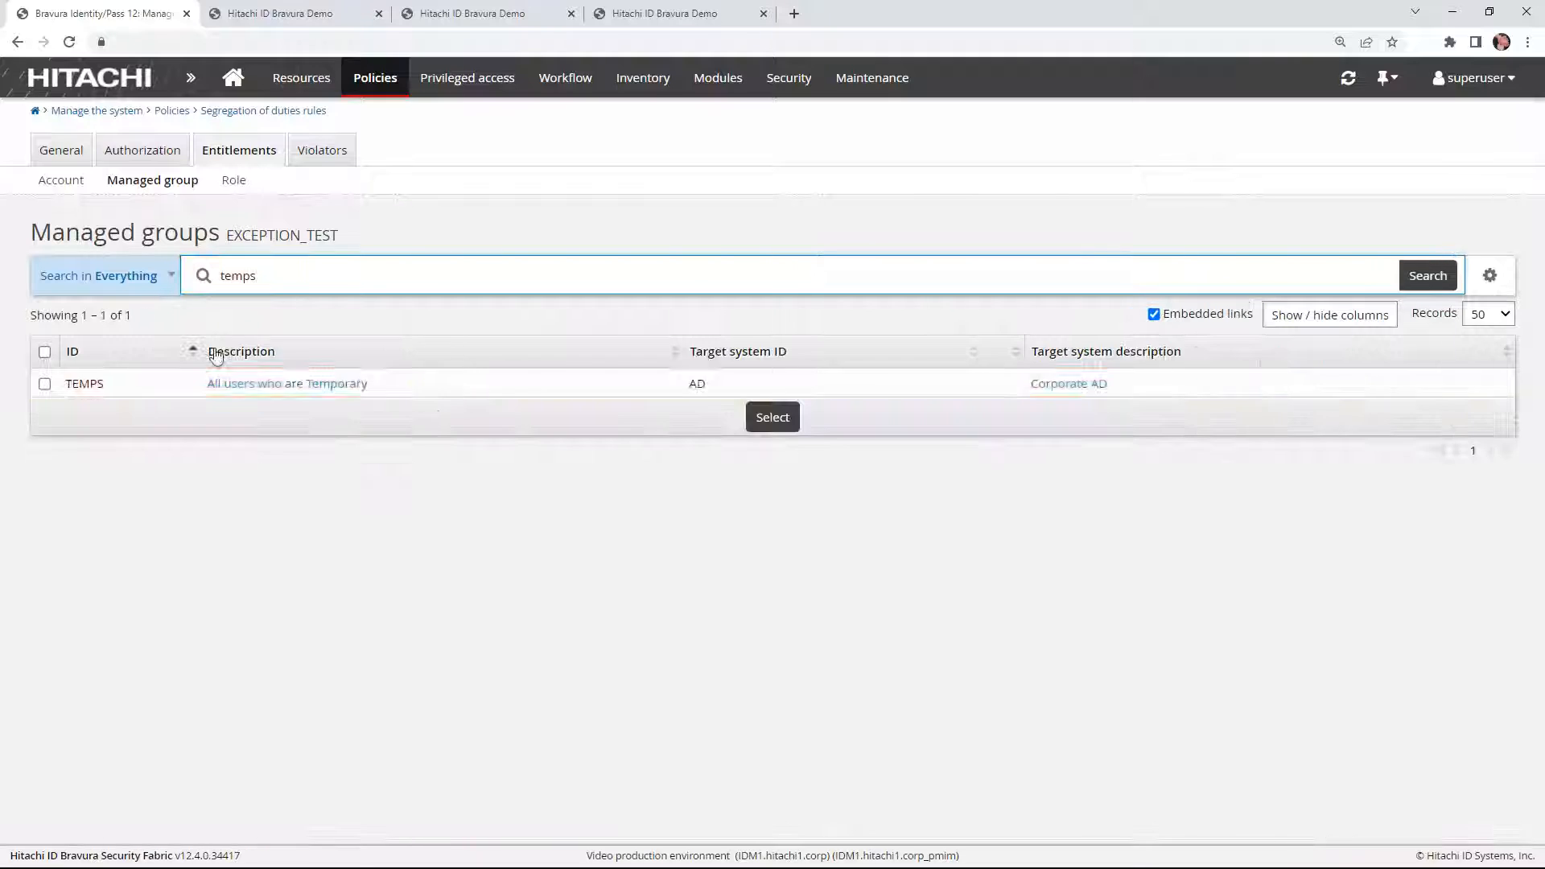
left_click(474, 392)
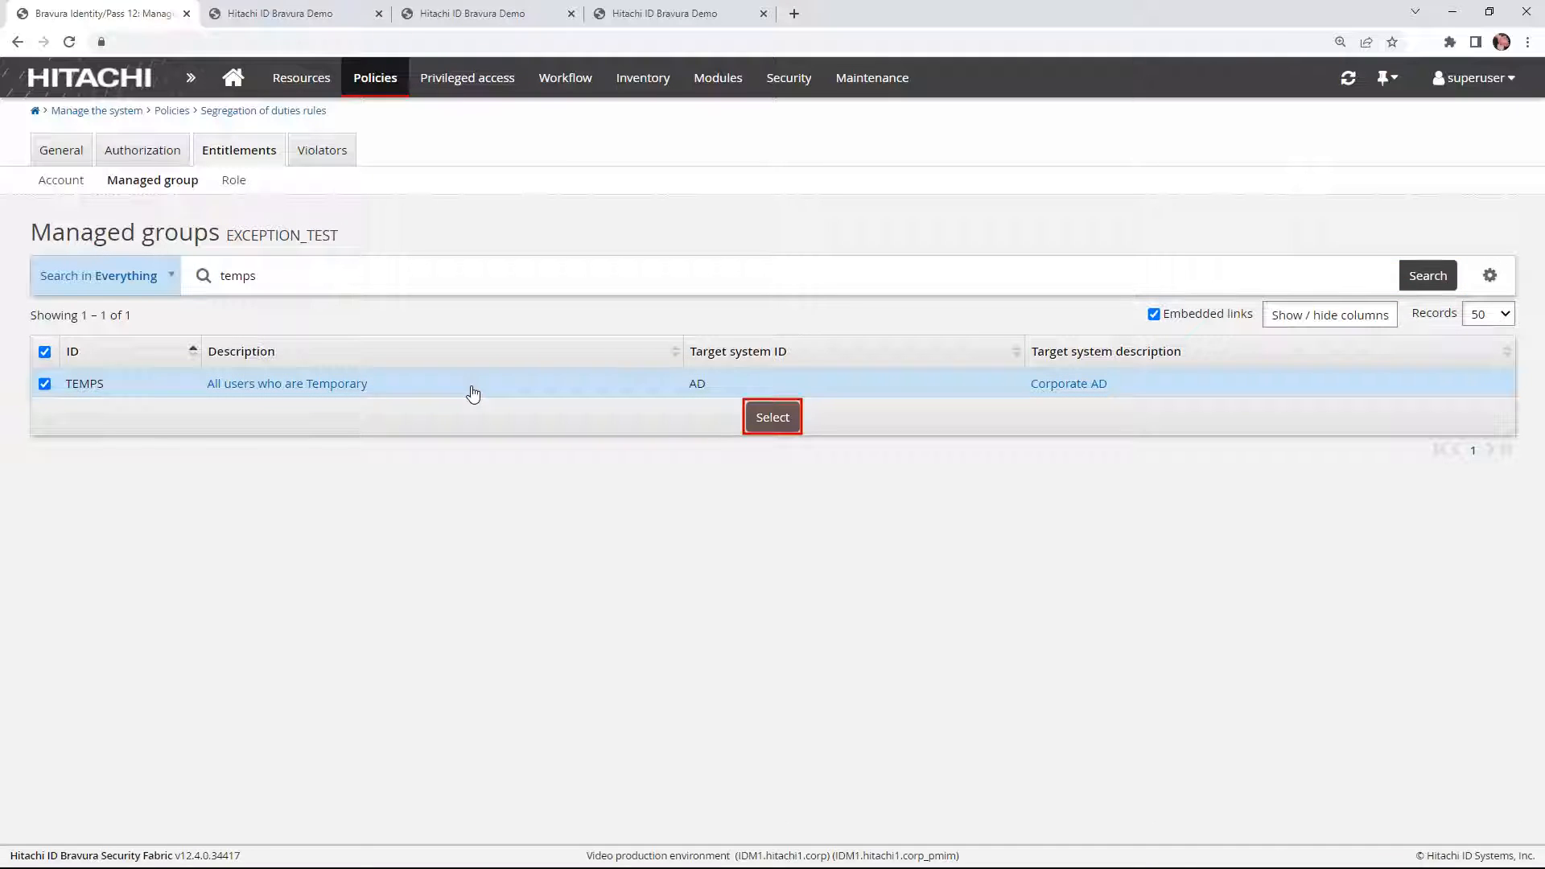
left_click(772, 417)
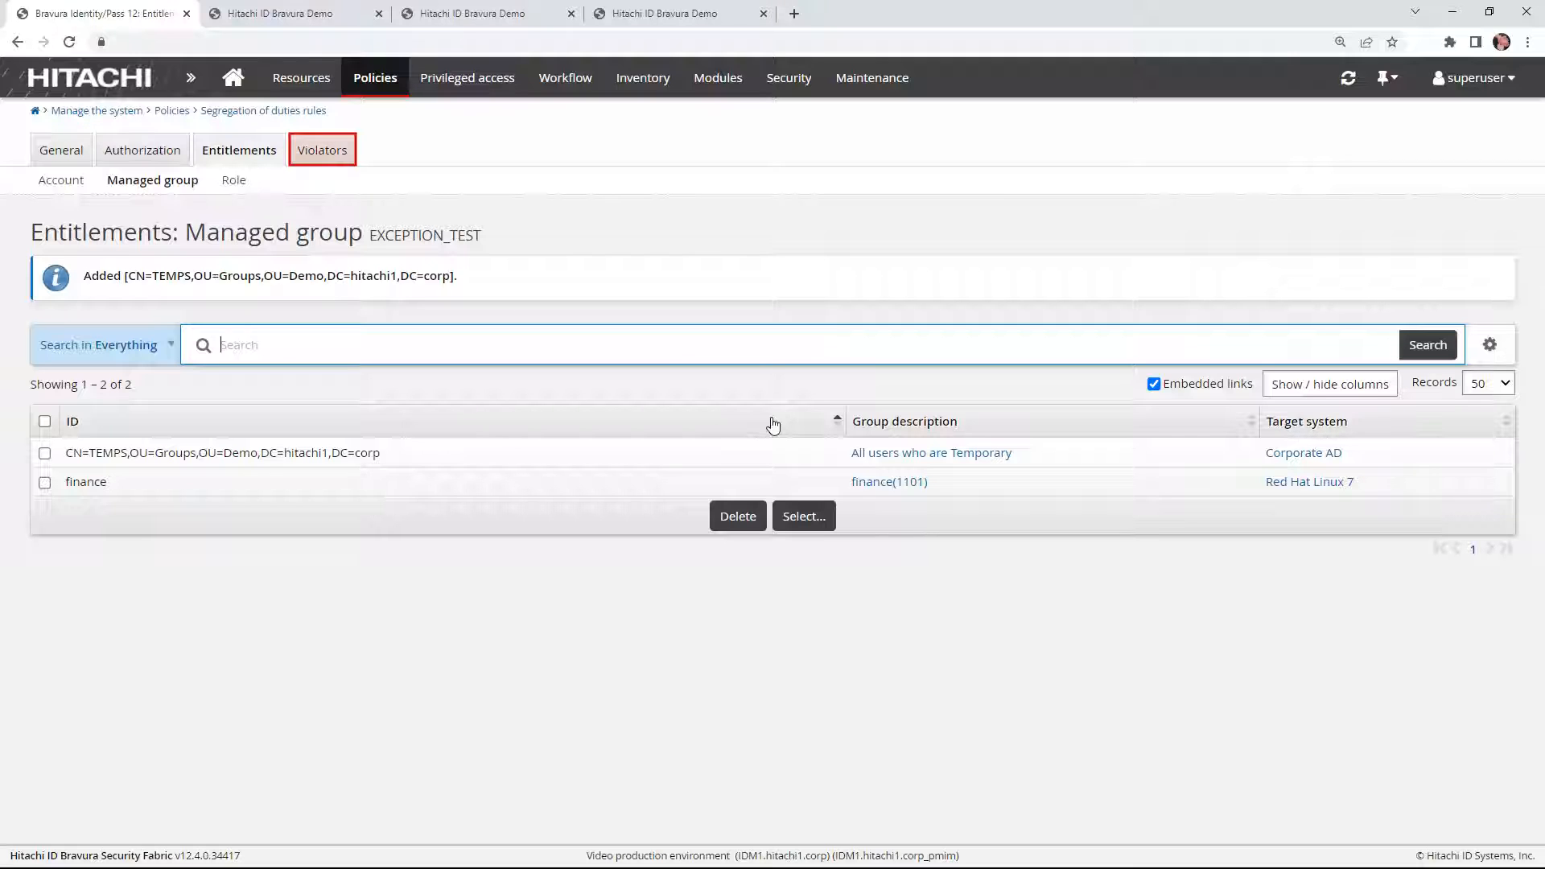
left_click(320, 153)
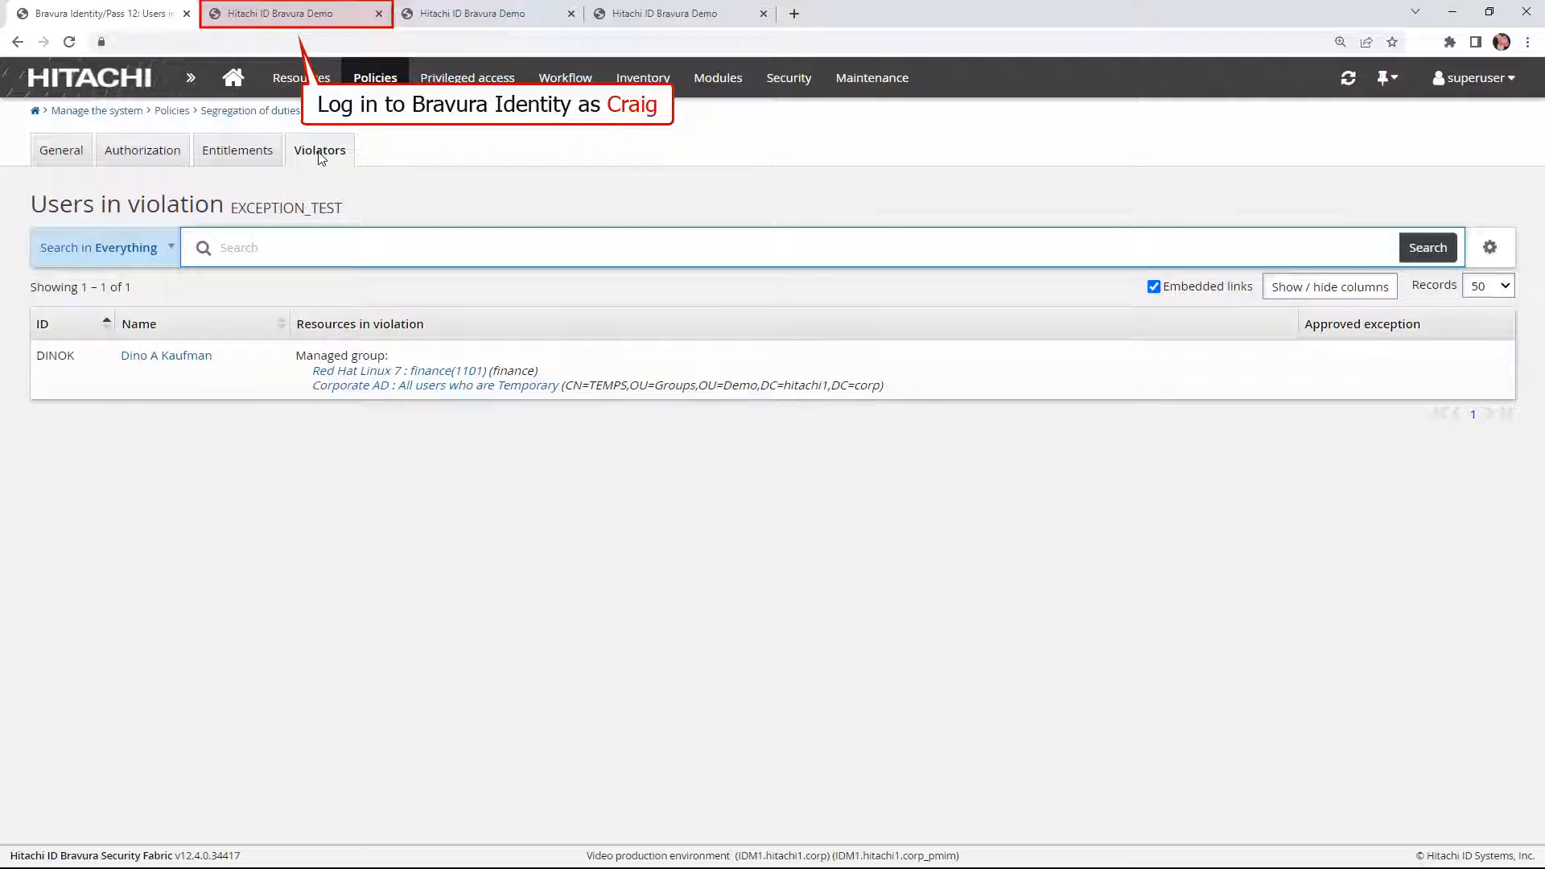
left_click(282, 16)
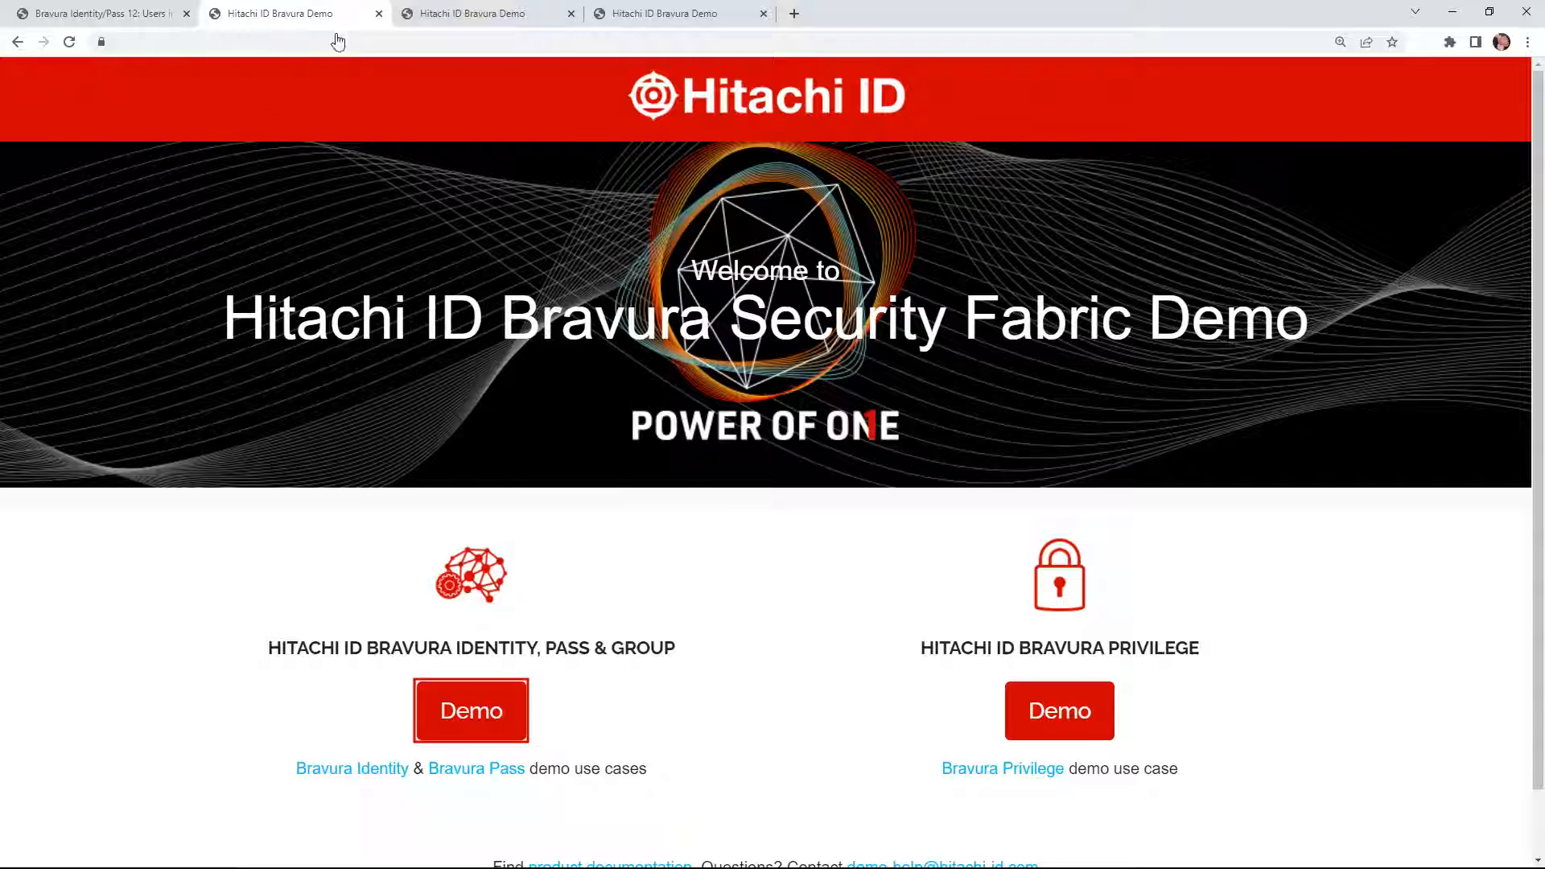
left_click(471, 723)
left_click(626, 716)
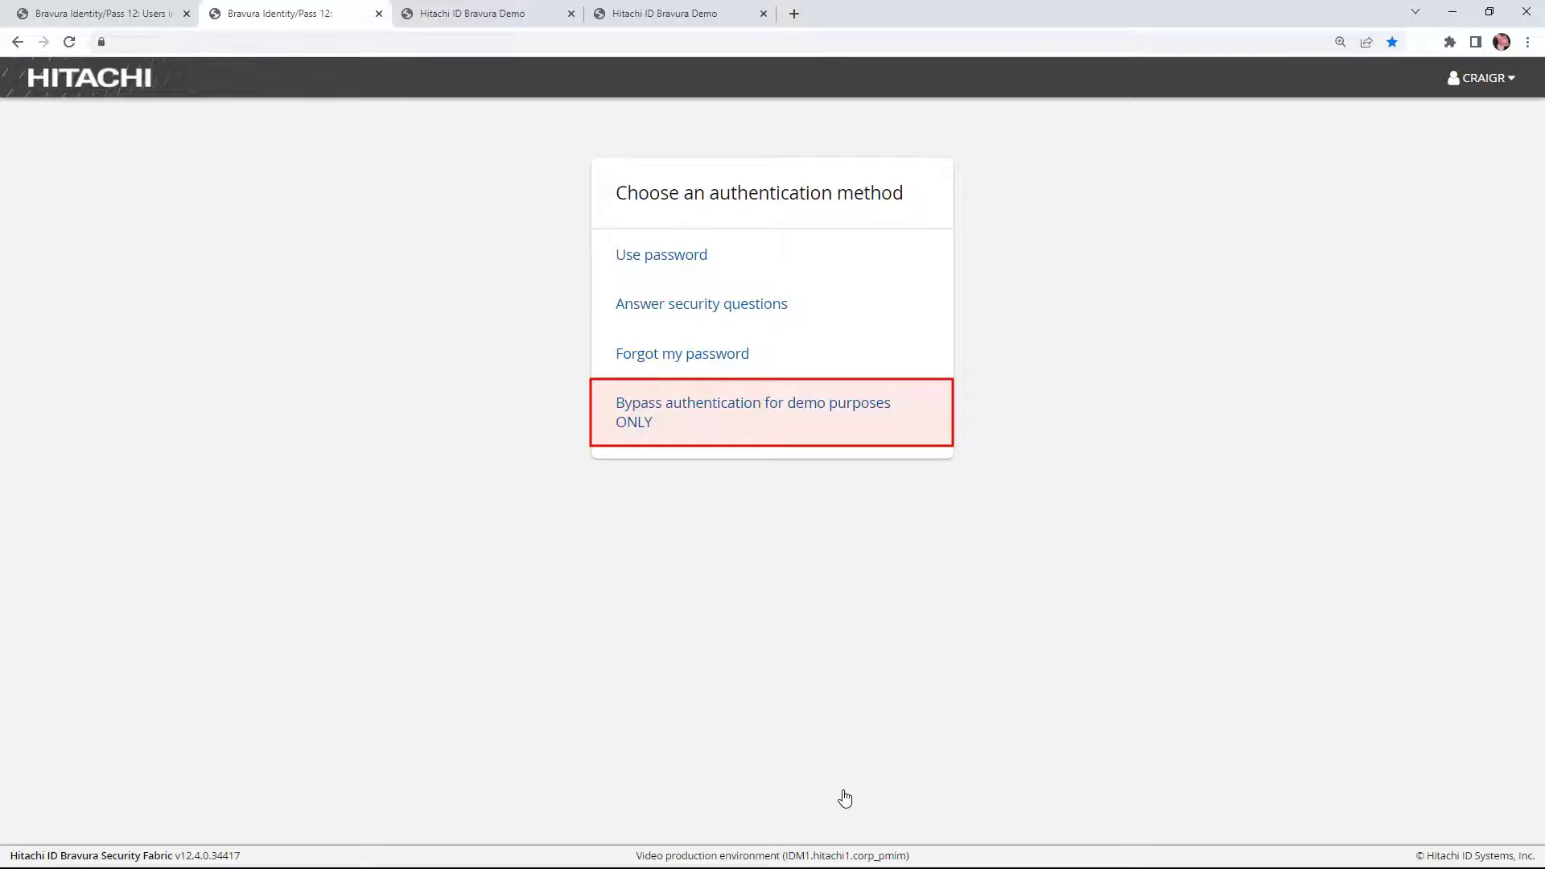
left_click(710, 427)
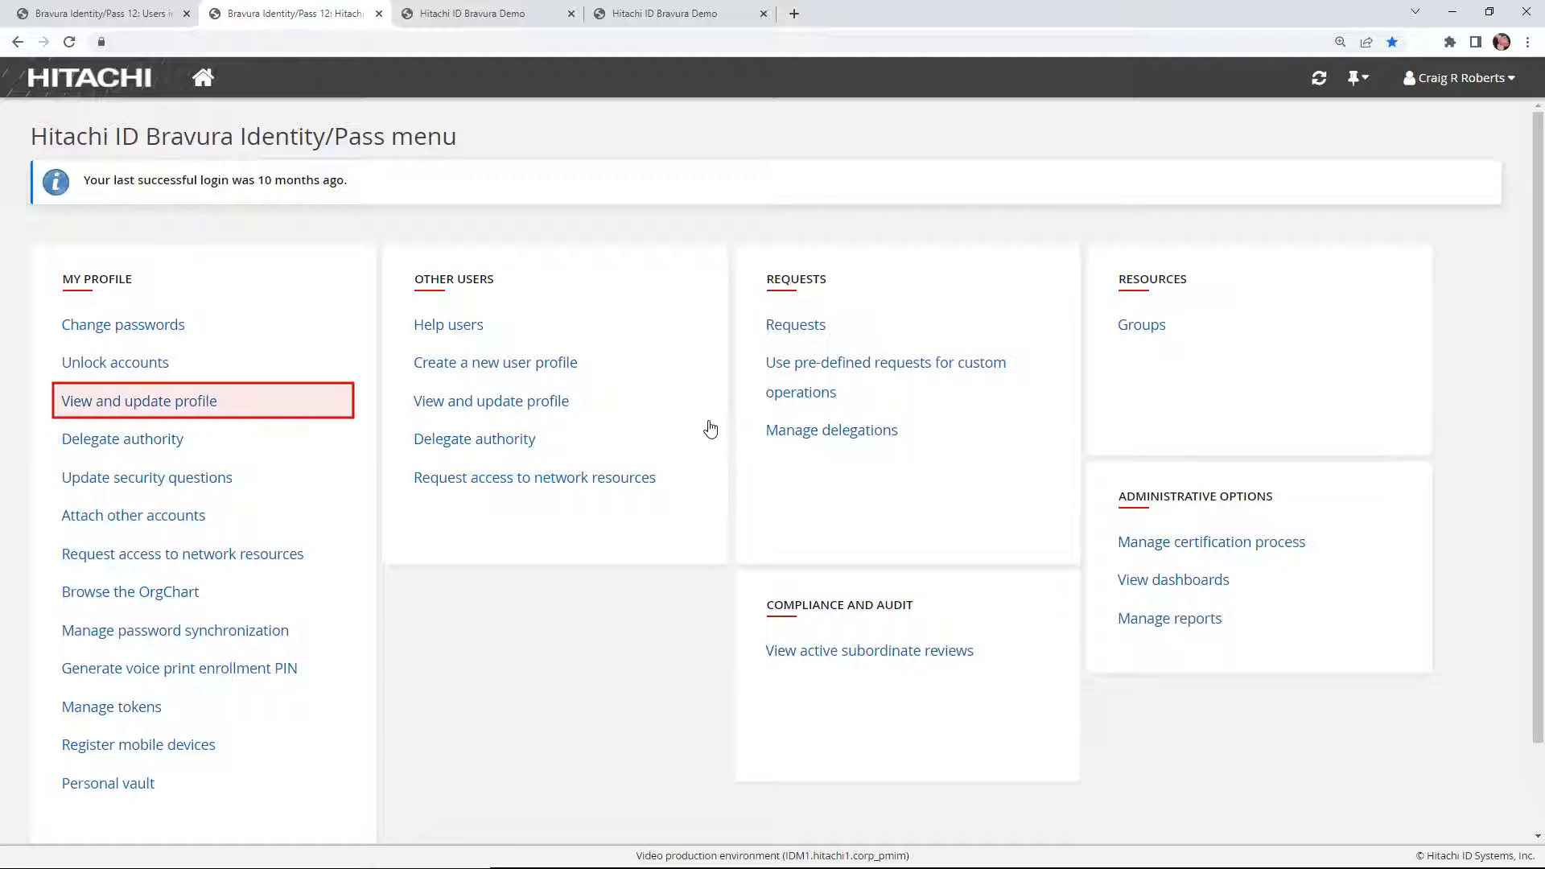
- Start a group membership change request from the signed-in user's own profile and choose the TEMPS group to join
left_click(227, 409)
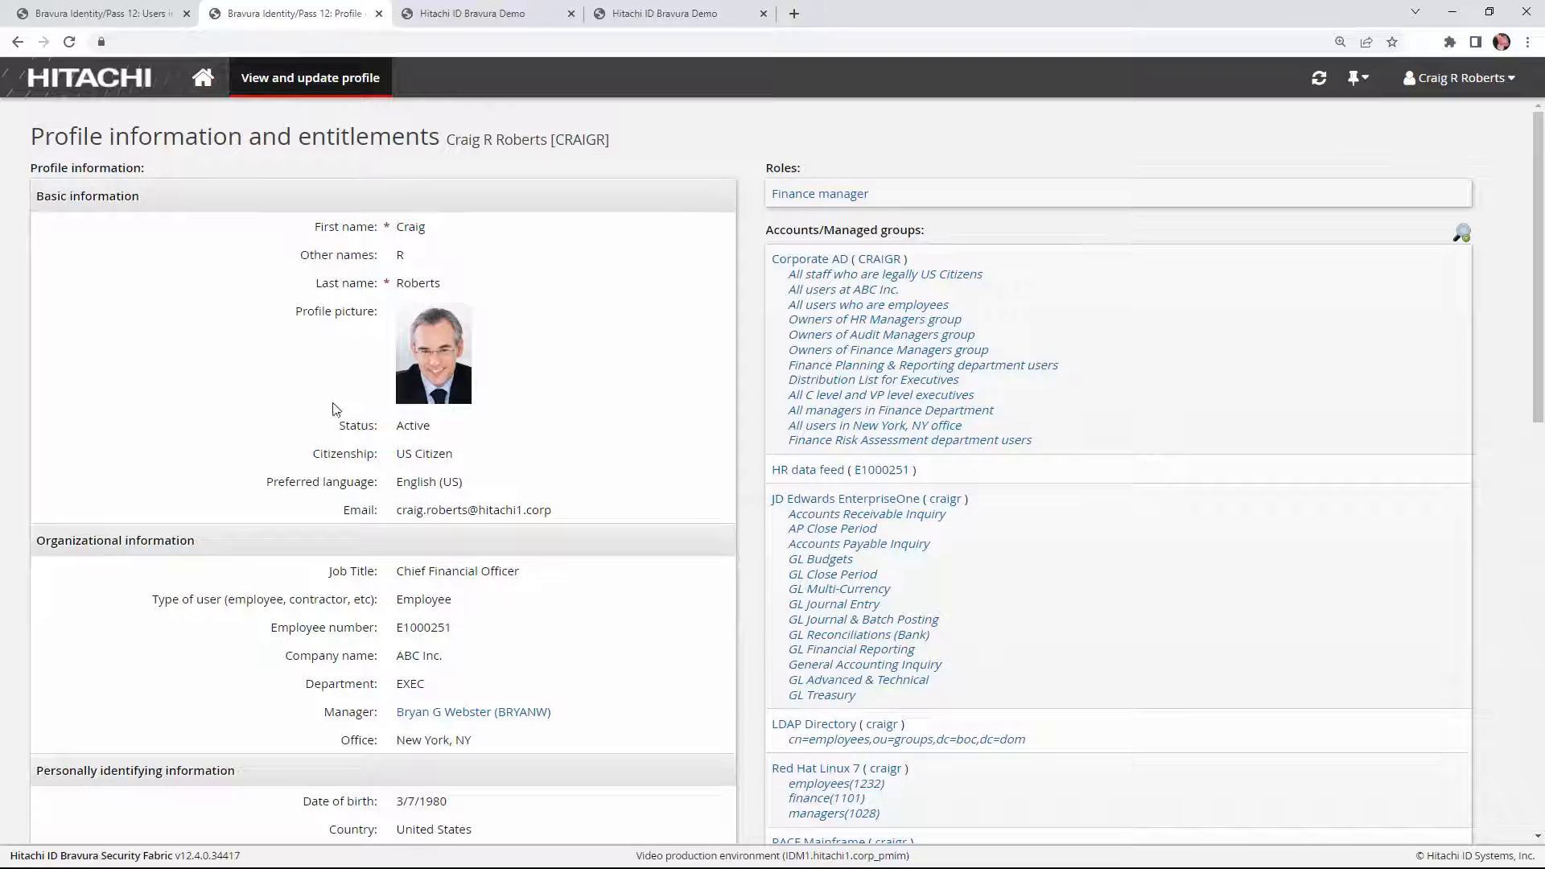
left_click_drag(1539, 346, 1541, 797)
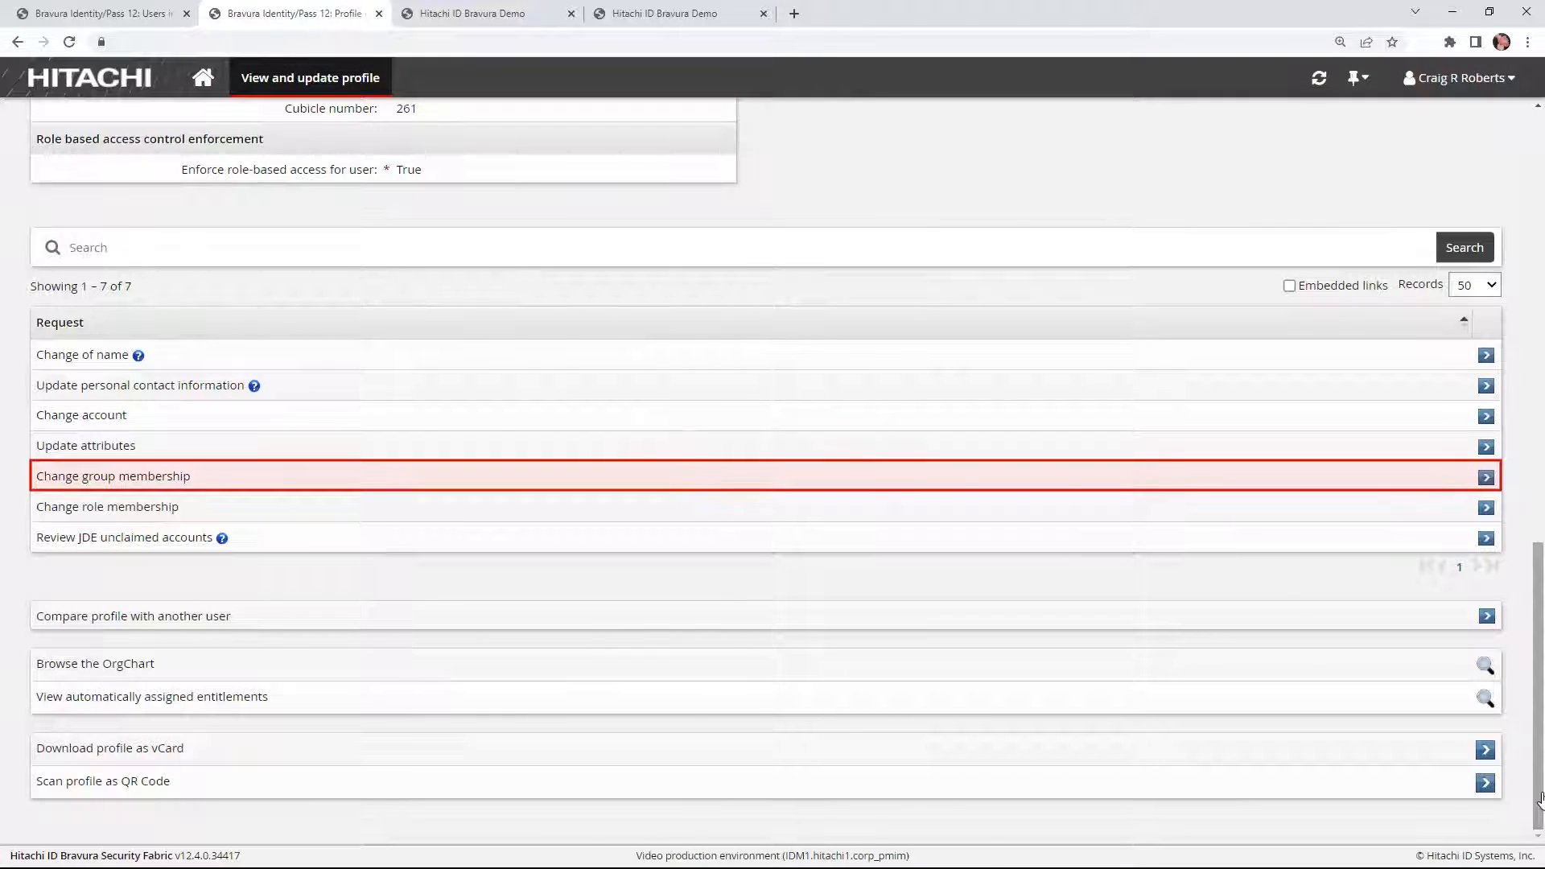
left_click(288, 481)
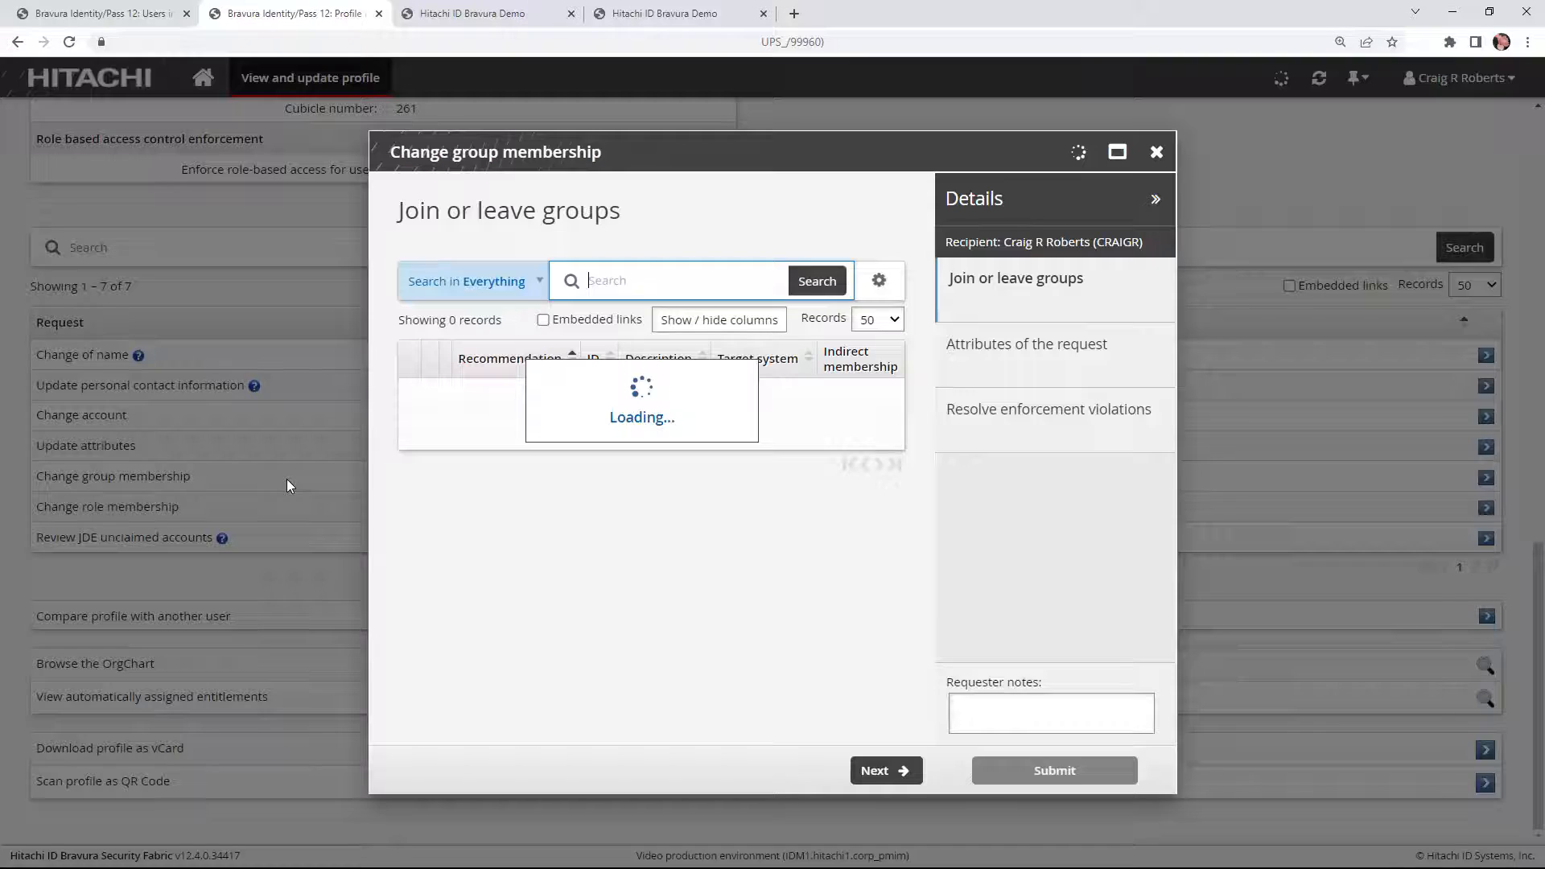
type("temps")
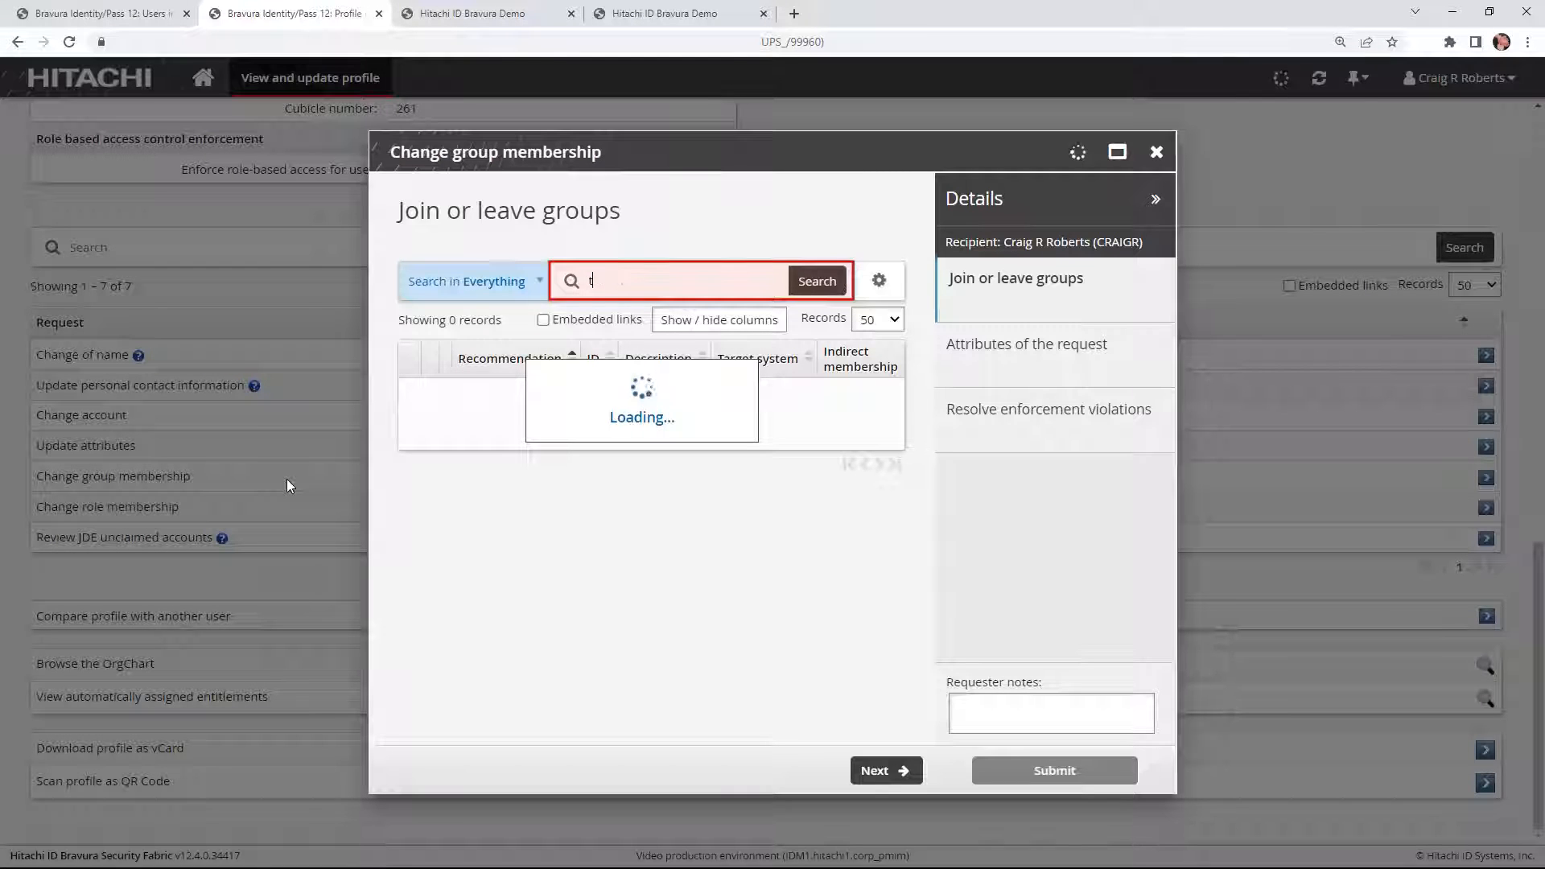
key("Return")
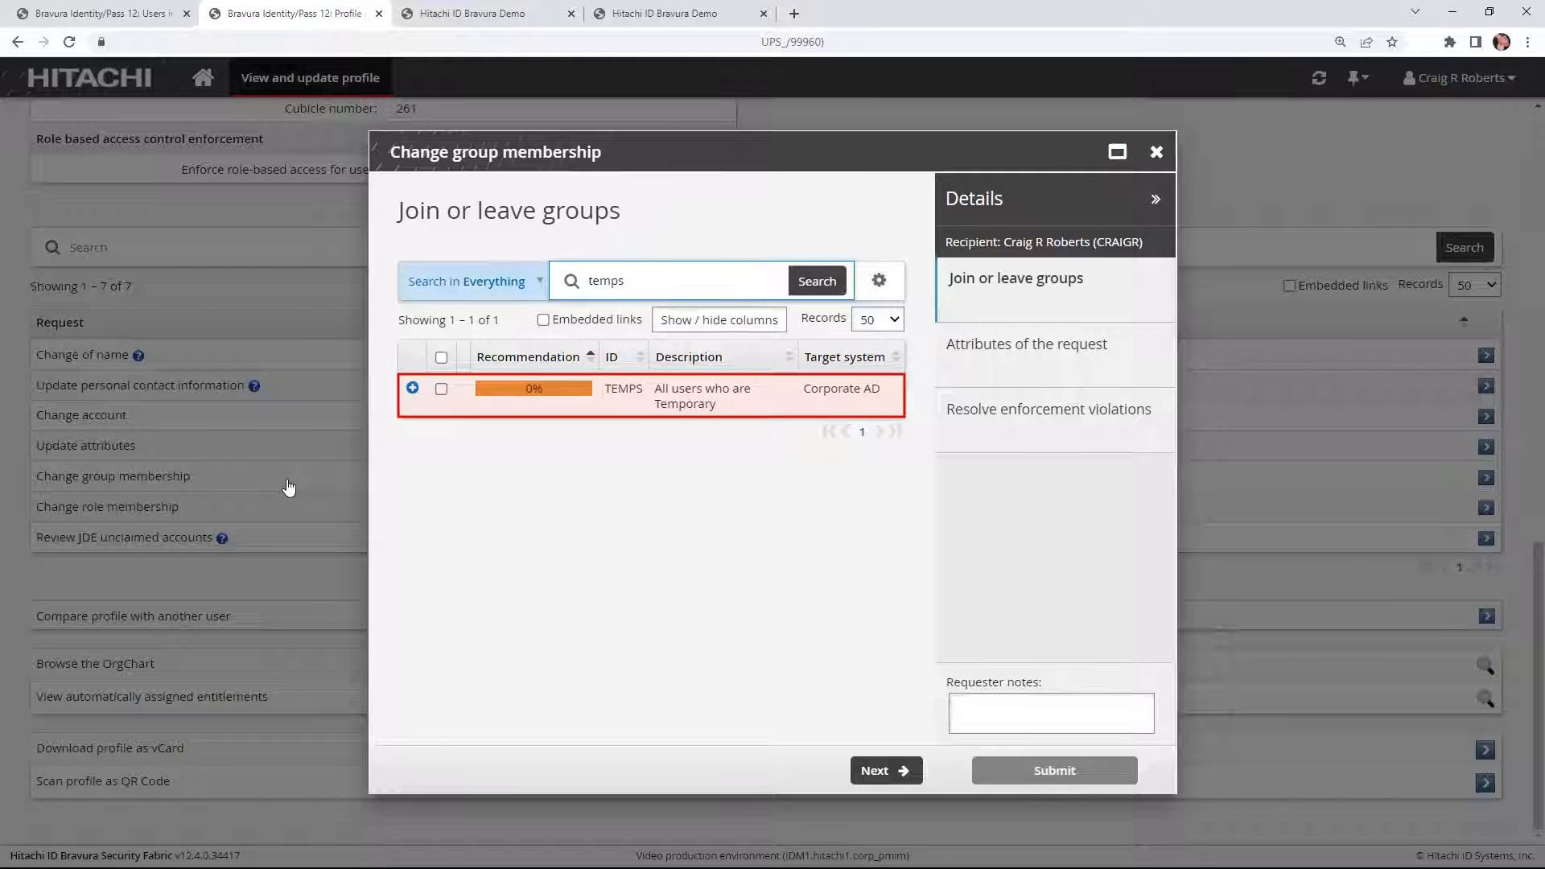
left_click(606, 402)
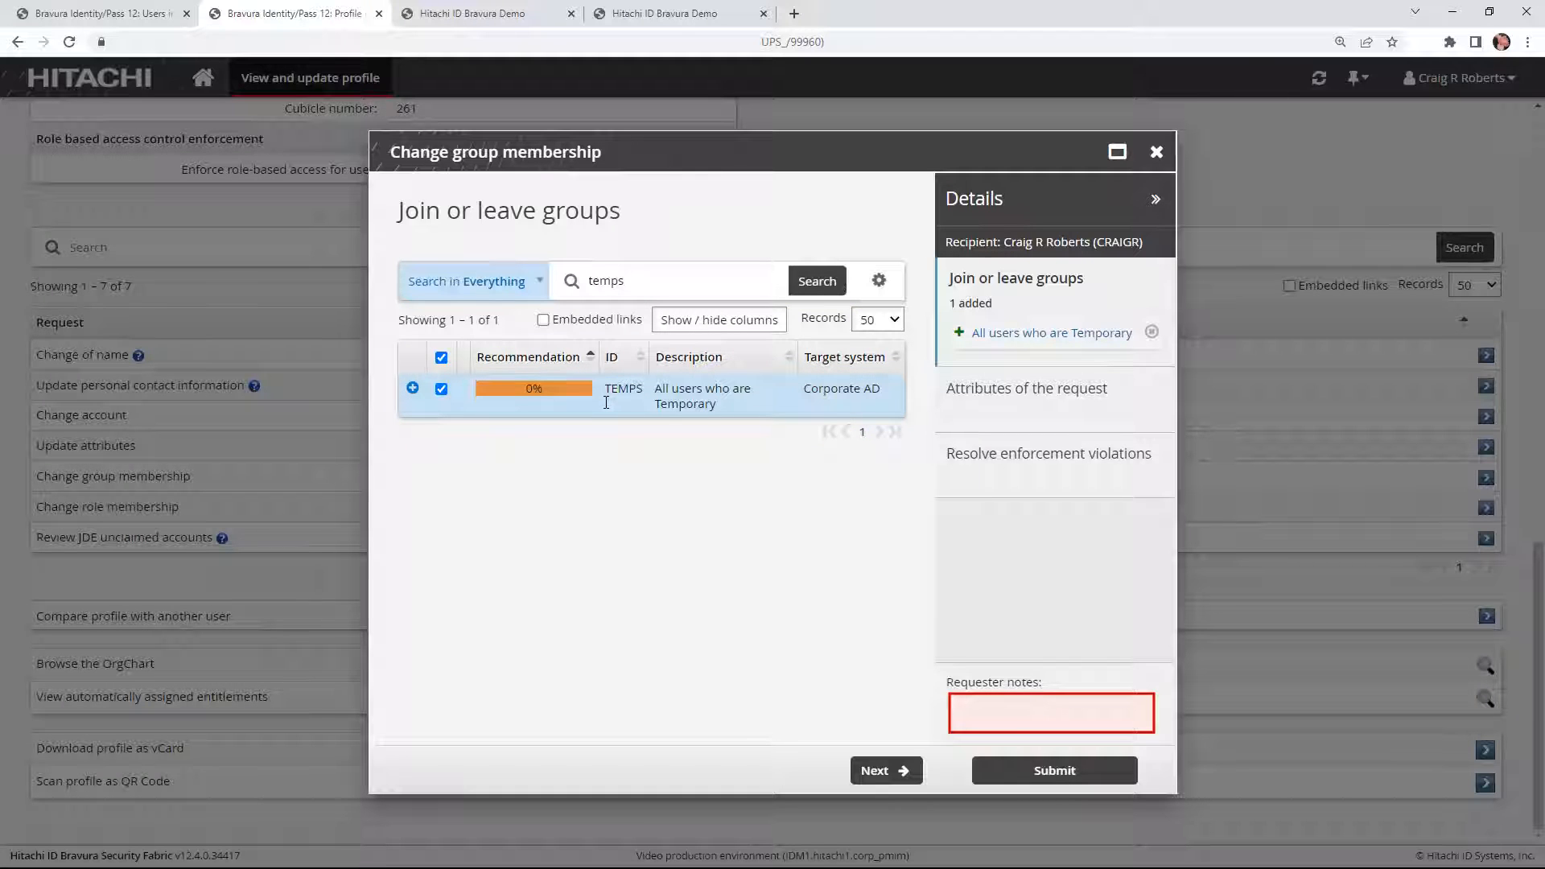
- Enter the requester note "May I join this group?" and submit the TEMPS group membership request
type("May I join this group?")
left_click(1058, 774)
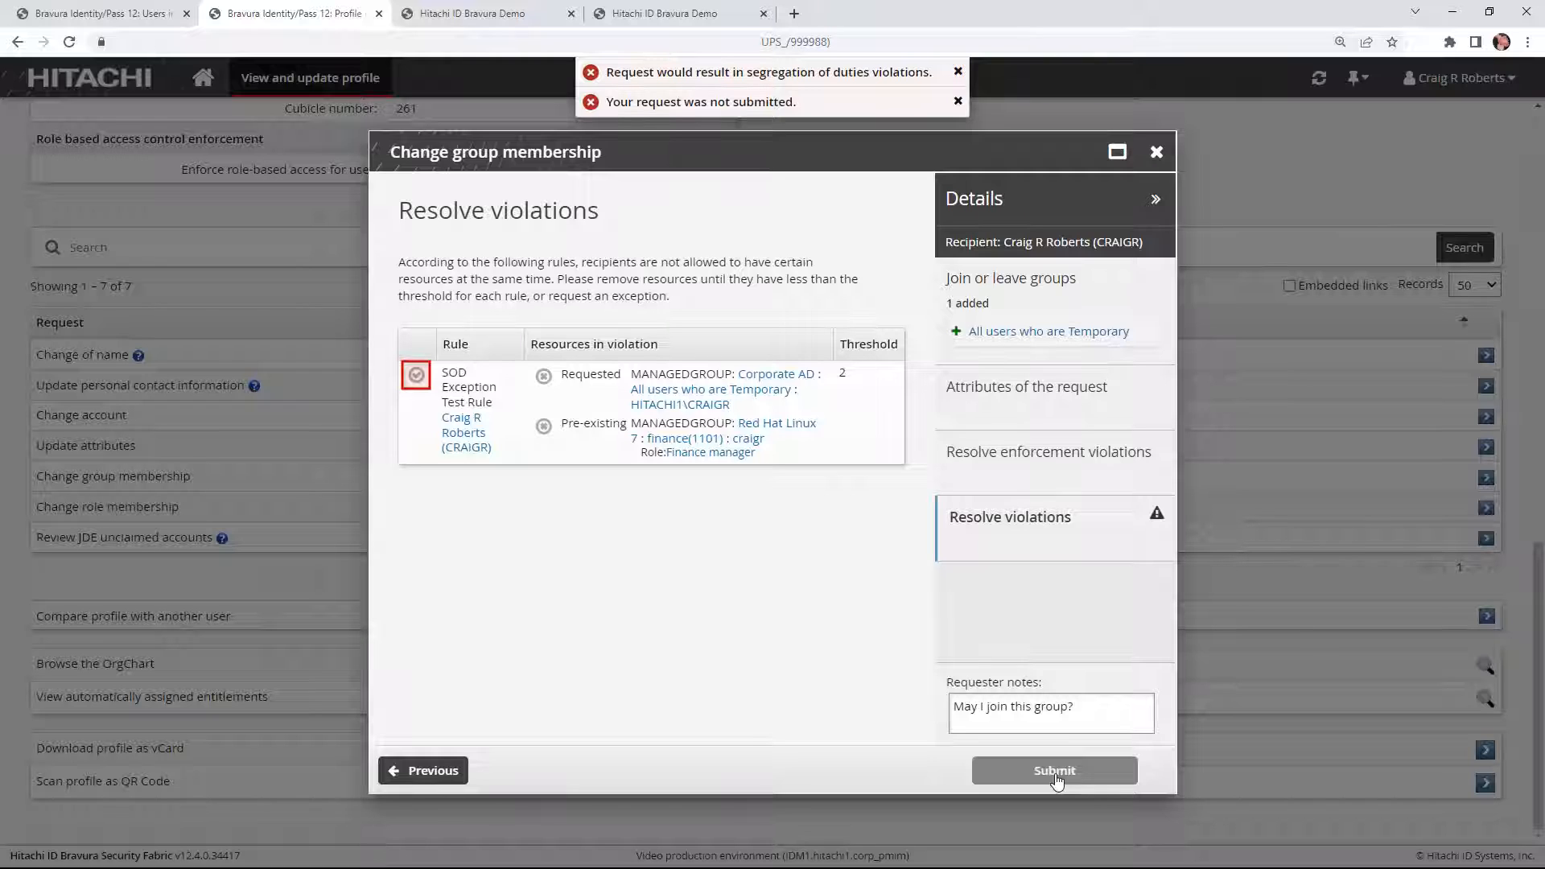
- Request an exception to the SOD Exception Test Rule with the note "I need to be in the TEMPS group to test some configurations." and submit the request
left_click(416, 375)
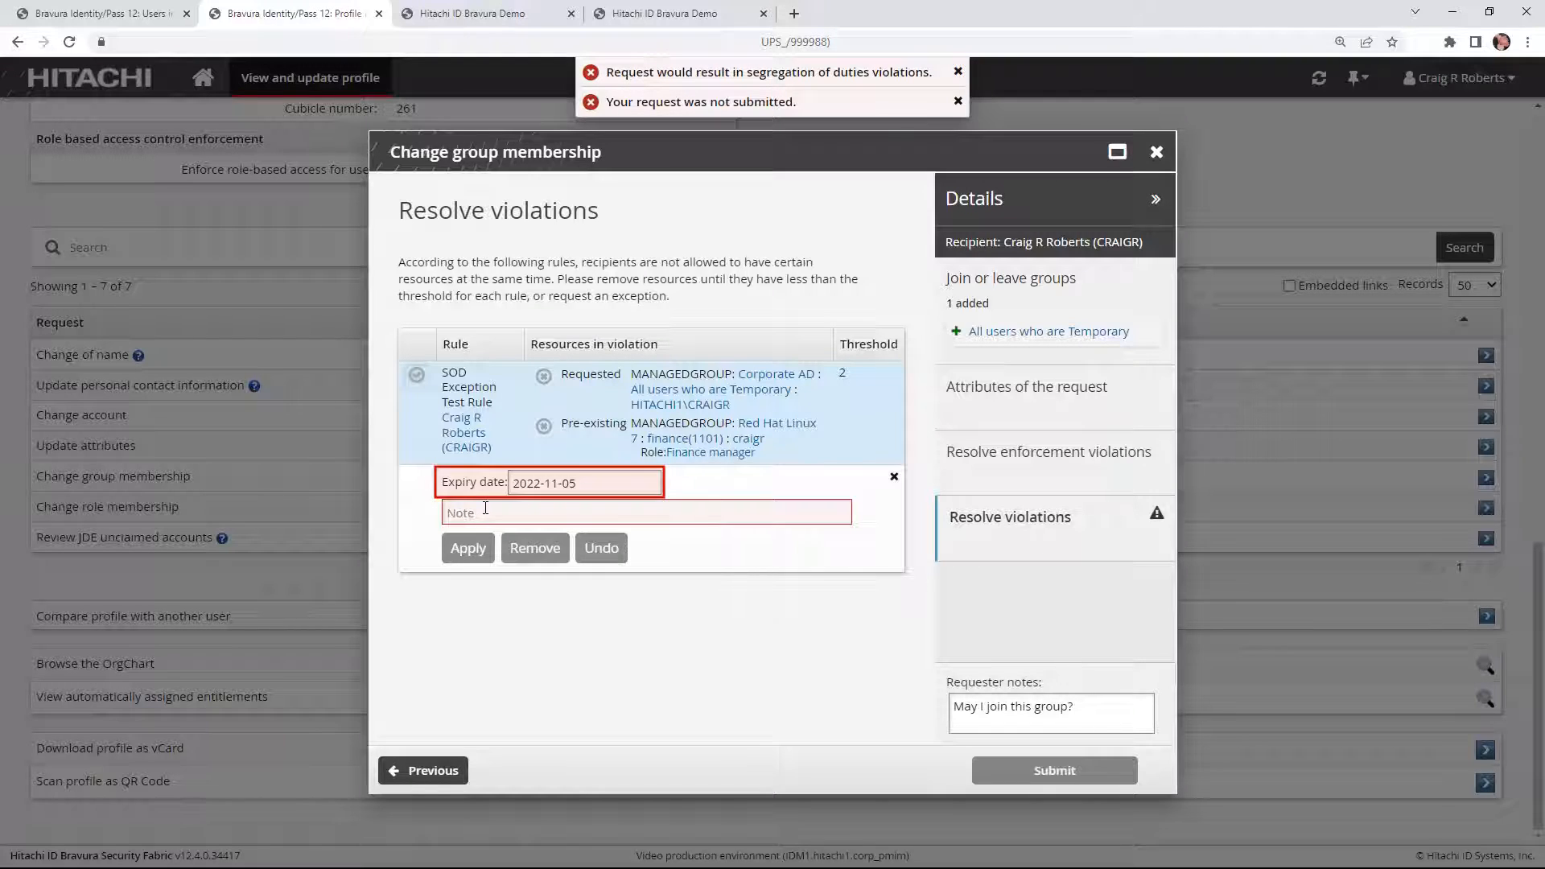
left_click(485, 509)
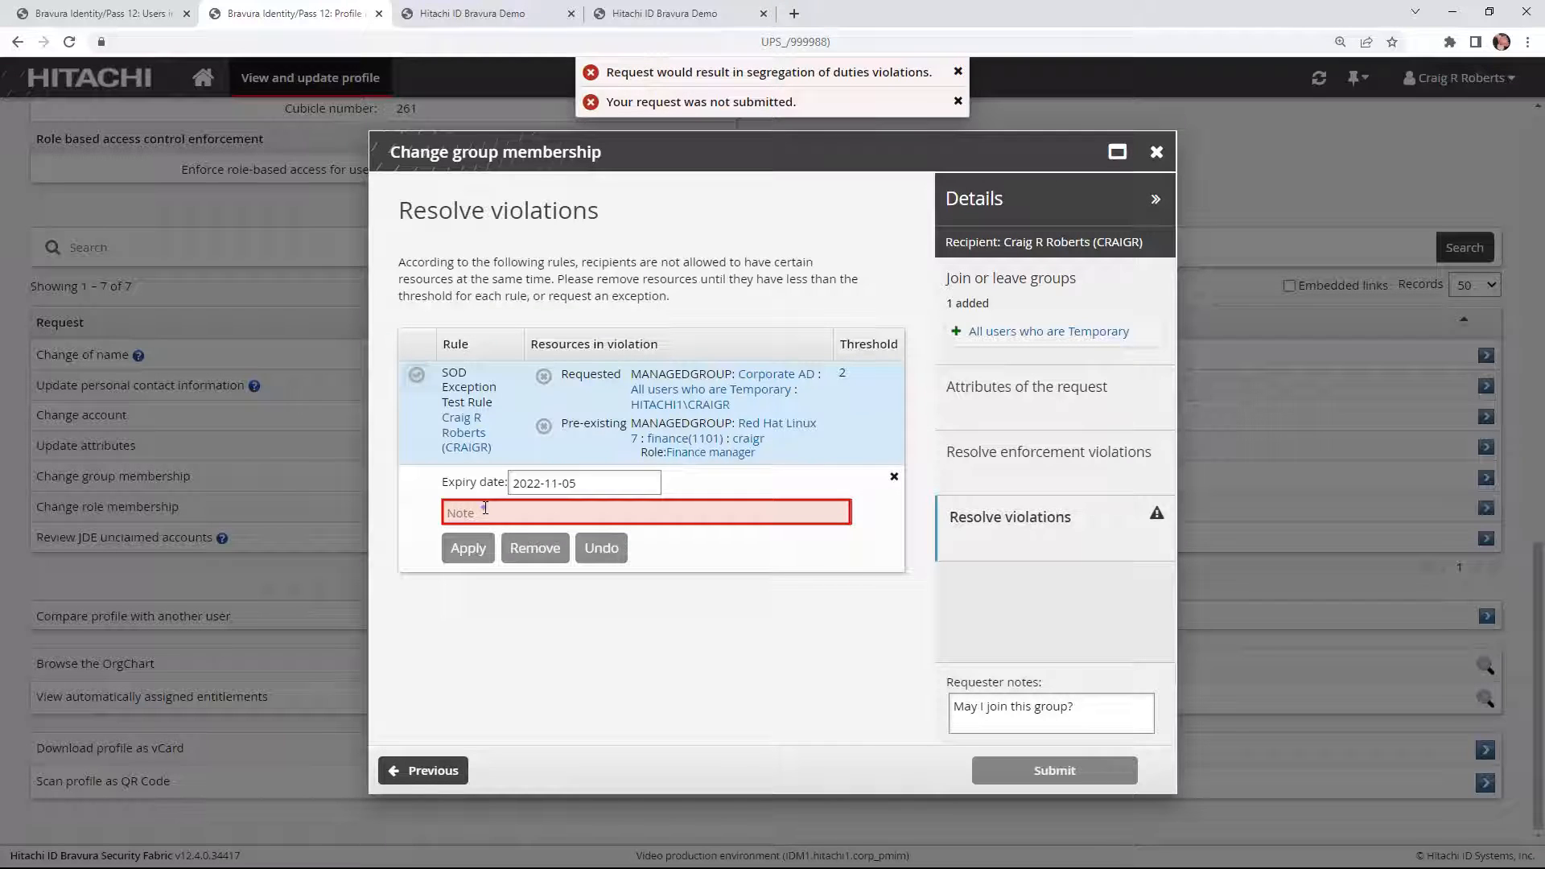
type("I  need to be in the TEMPS group to test come con")
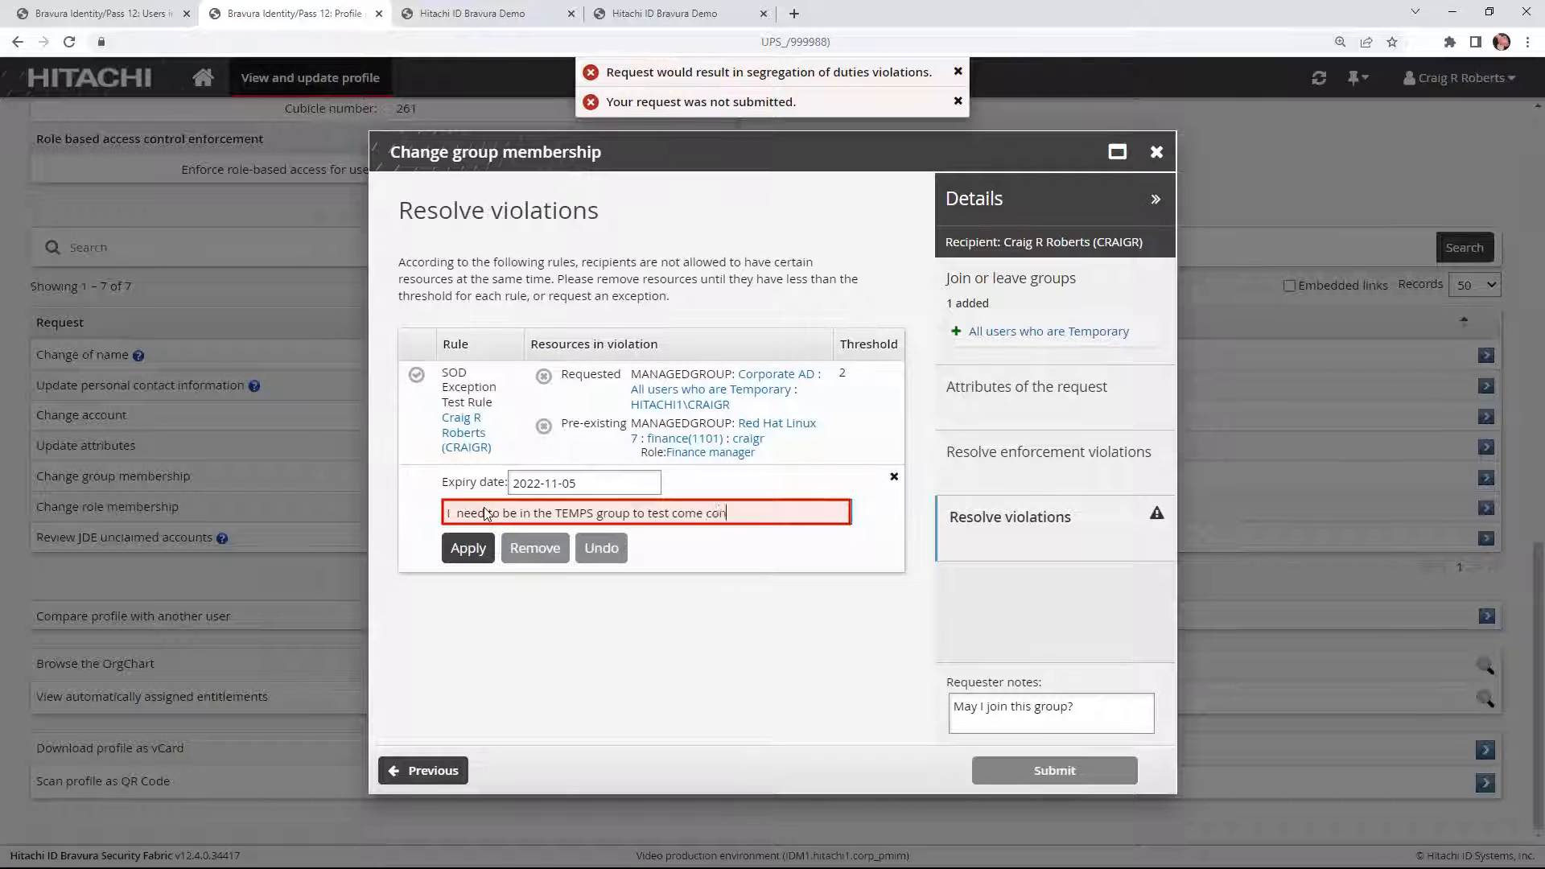
key("BackSpace")
key("BackSpace")
key("BackSpace")
key("BackSpace")
key("BackSpace")
key("BackSpace")
key("BackSpace")
key("BackSpace")
type("some configurations.")
left_click(468, 550)
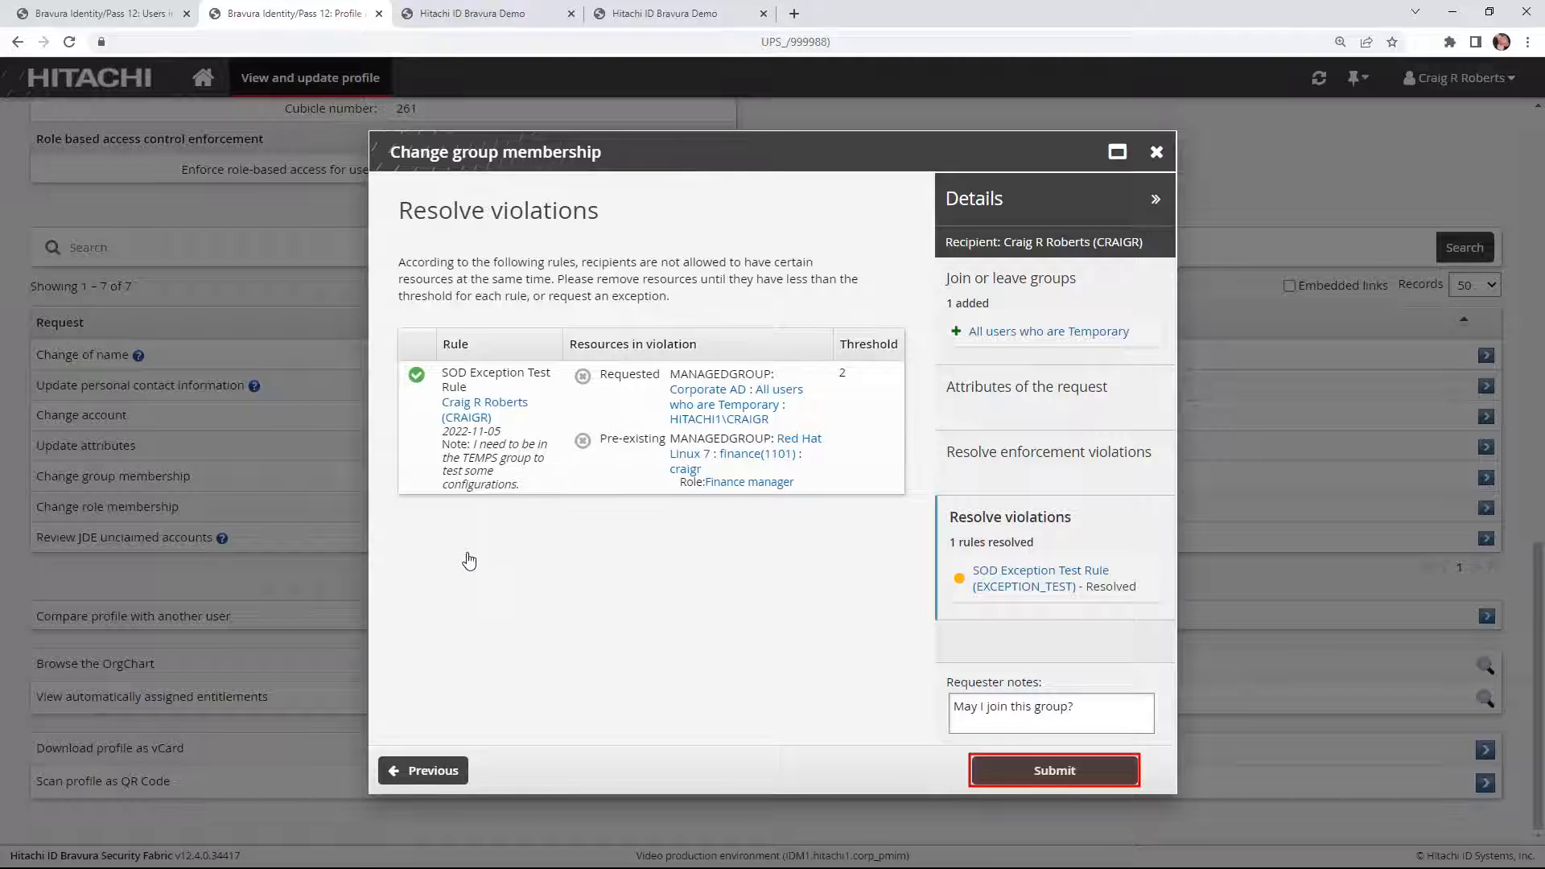
left_click(1049, 775)
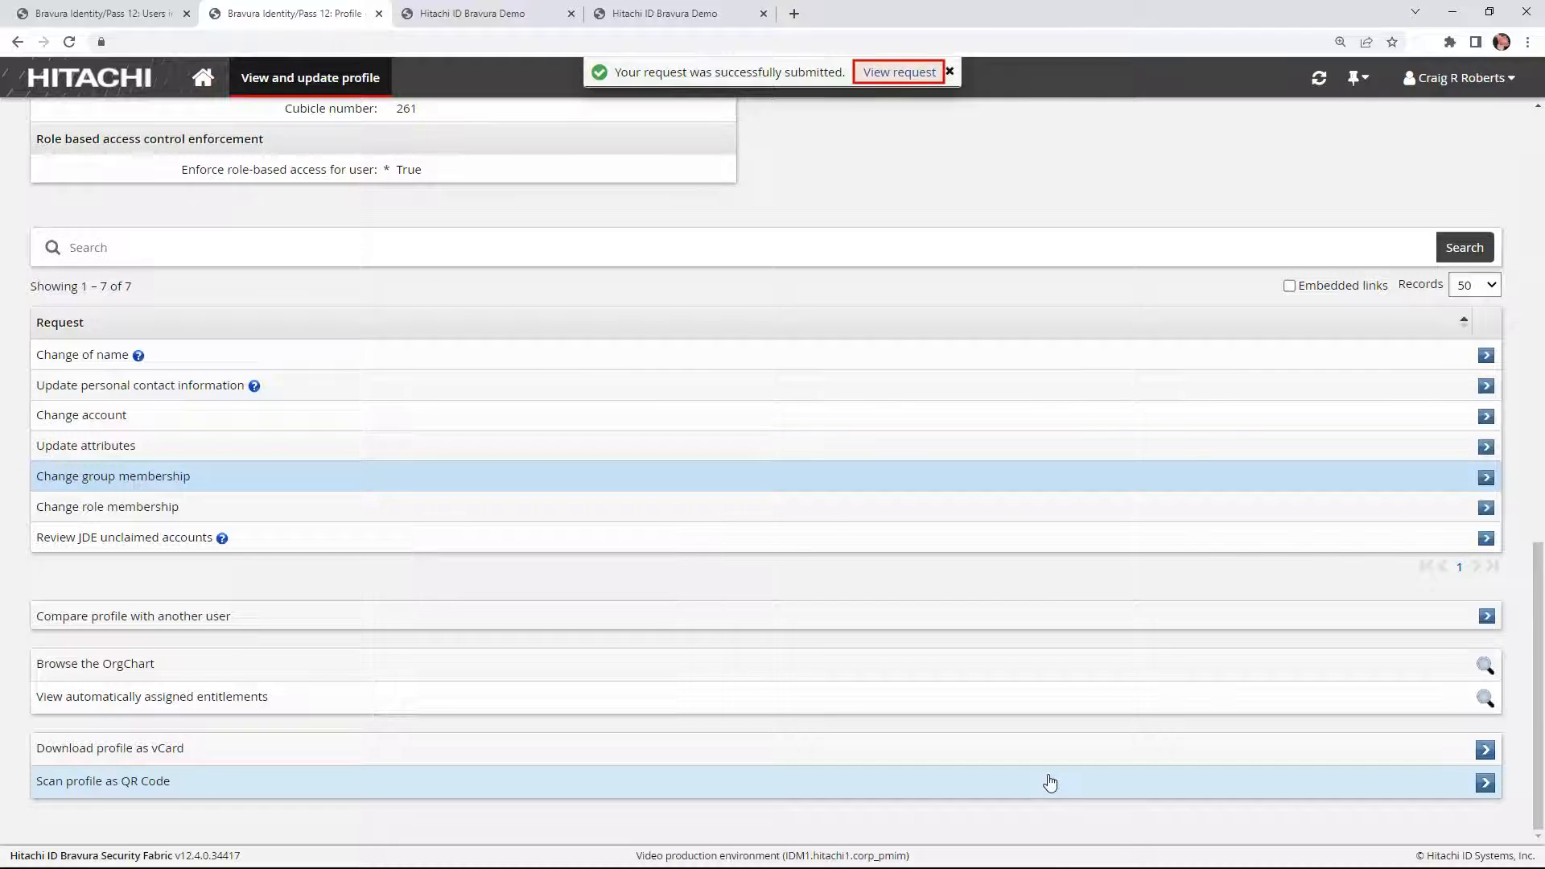
- View the submitted request's full details and examine its authorizers, the group to be assigned and the requested segregation of duties exception
left_click(897, 72)
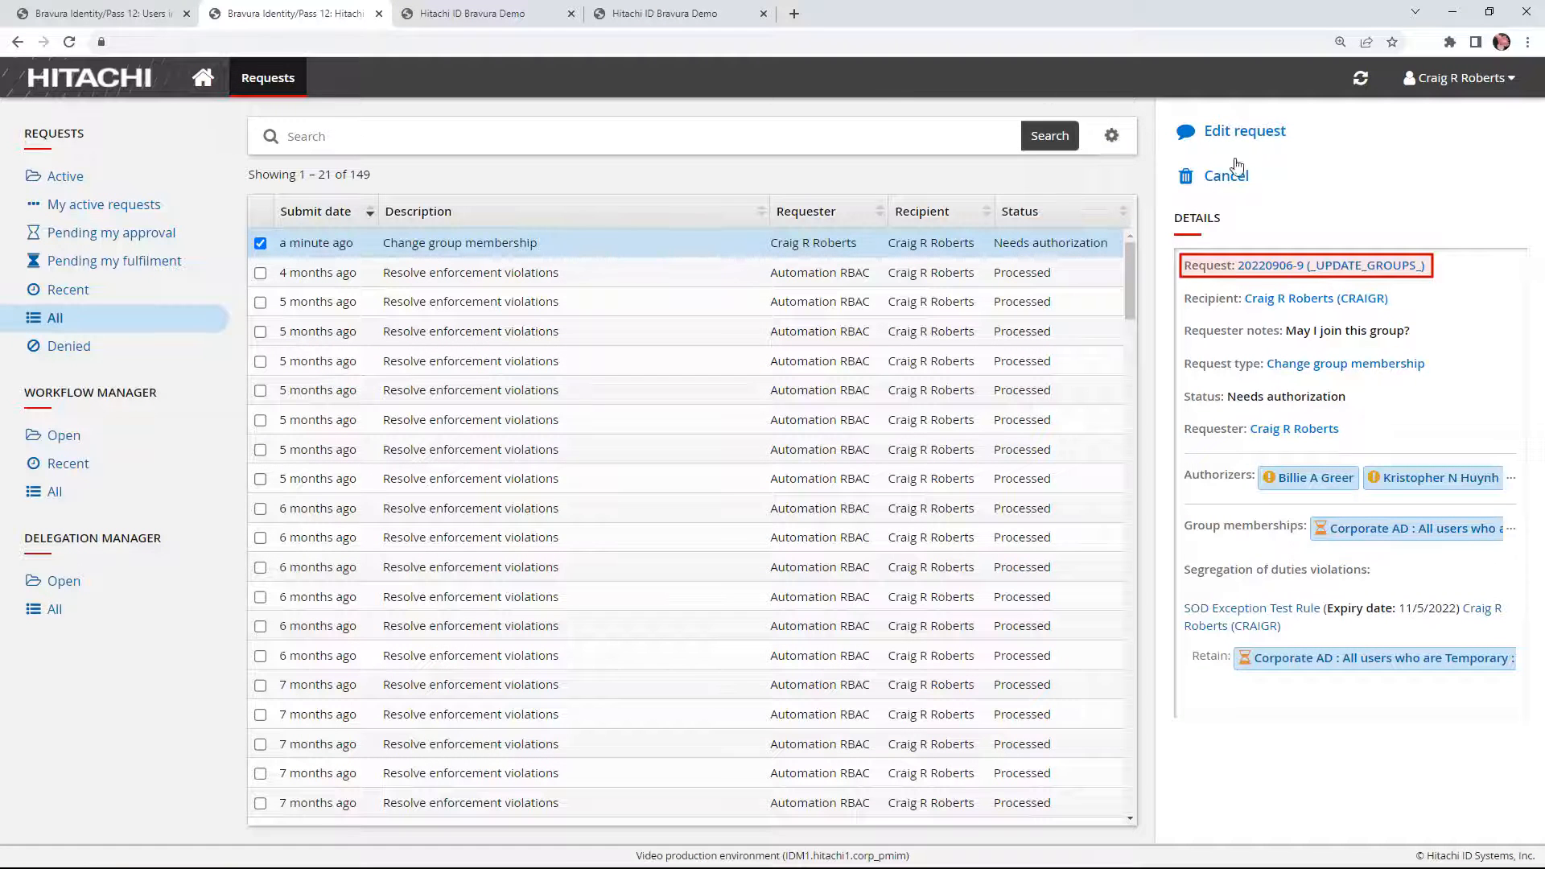
left_click(1282, 268)
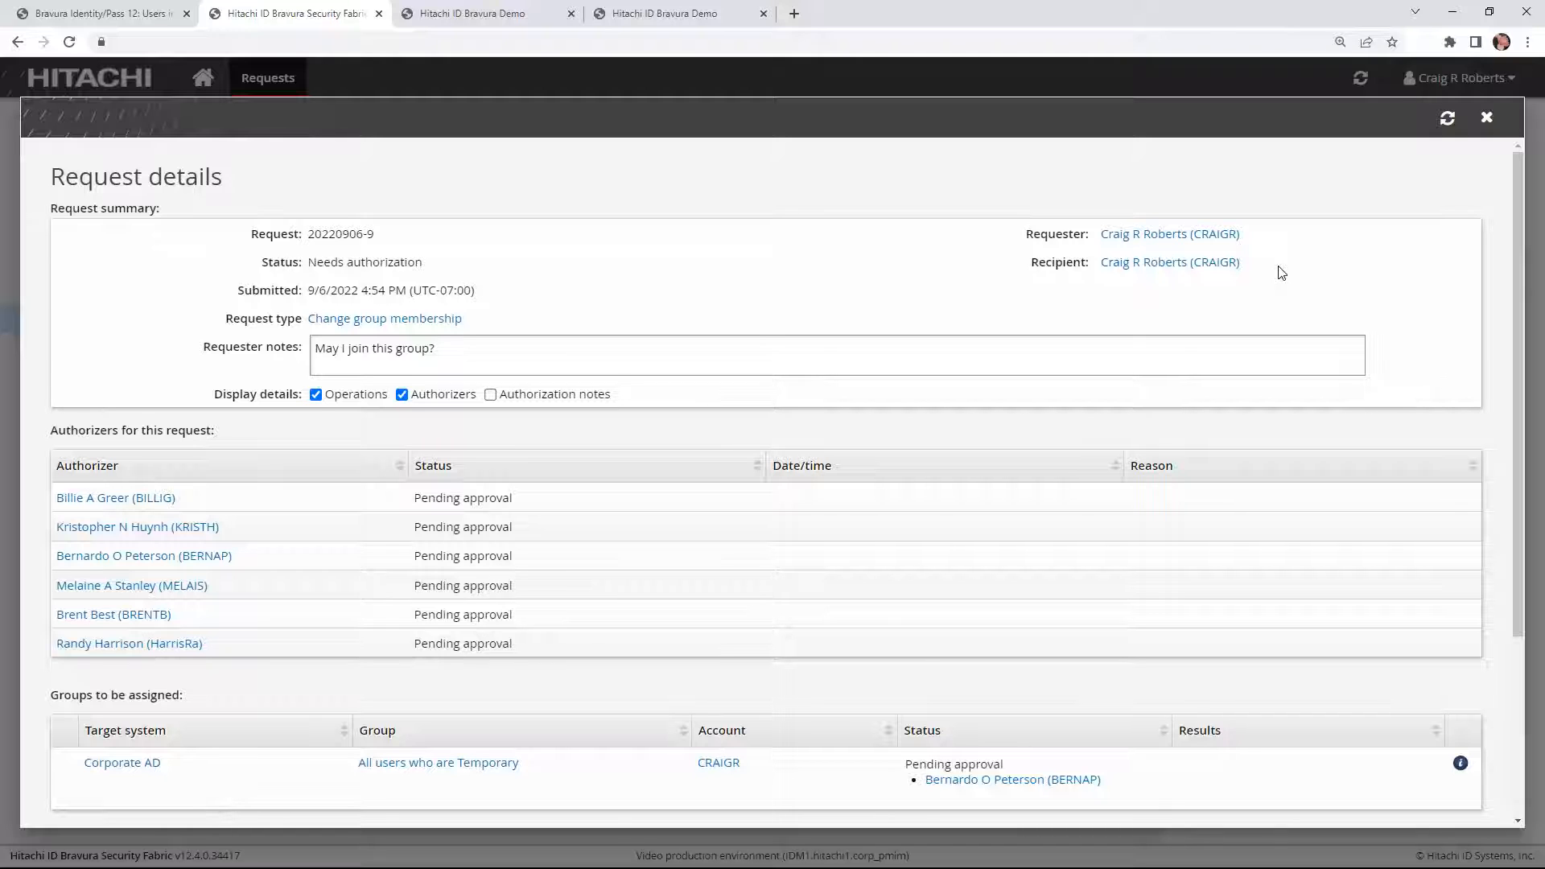
left_click_drag(1515, 435, 1508, 644)
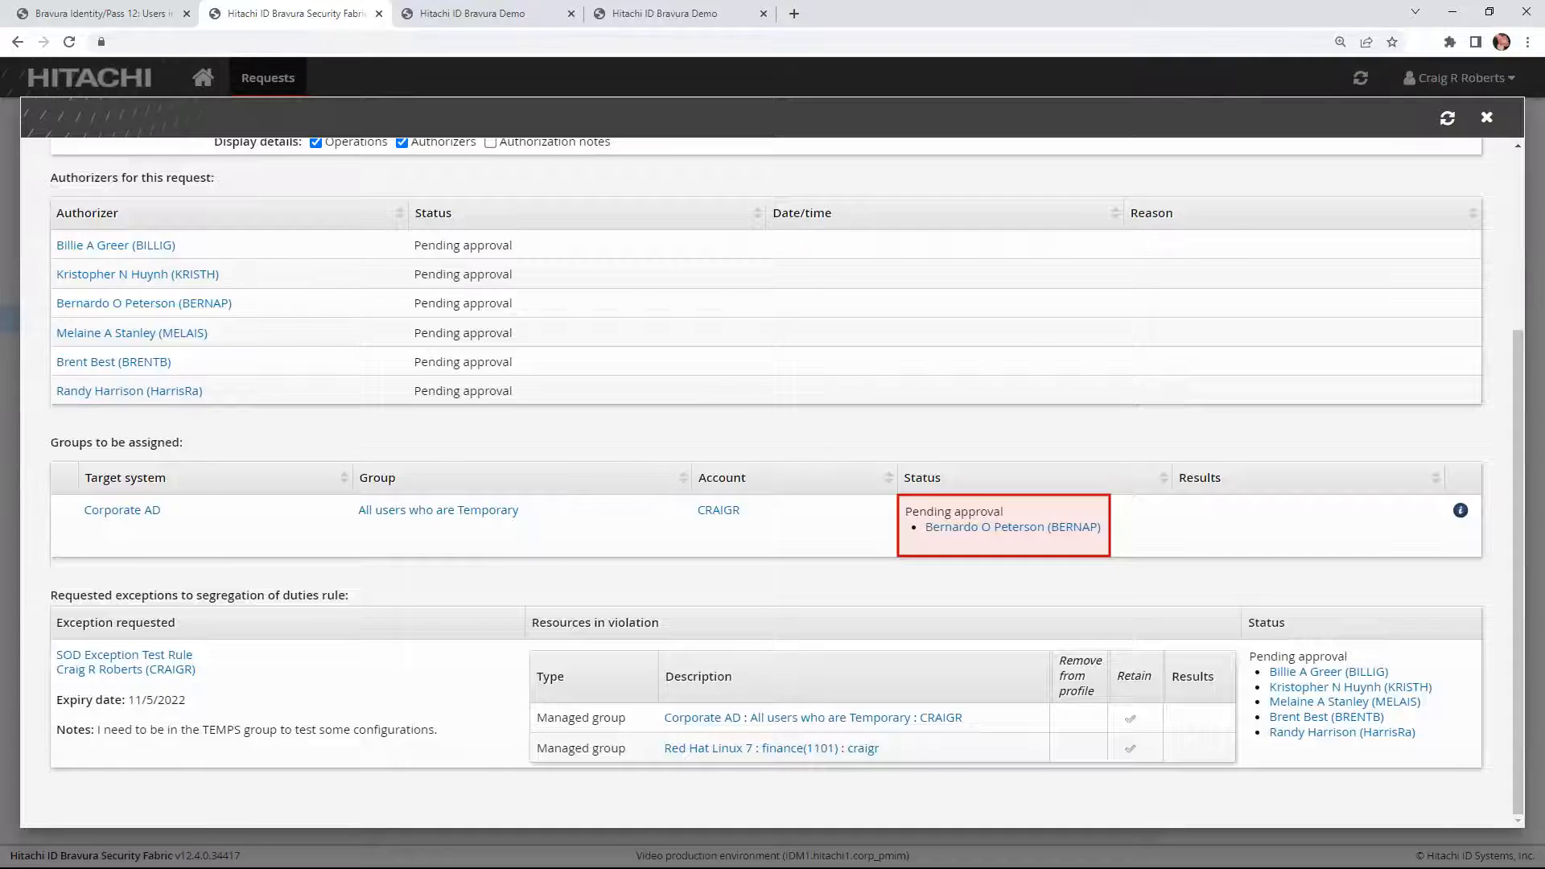
scroll(1512, 652, "up", 3)
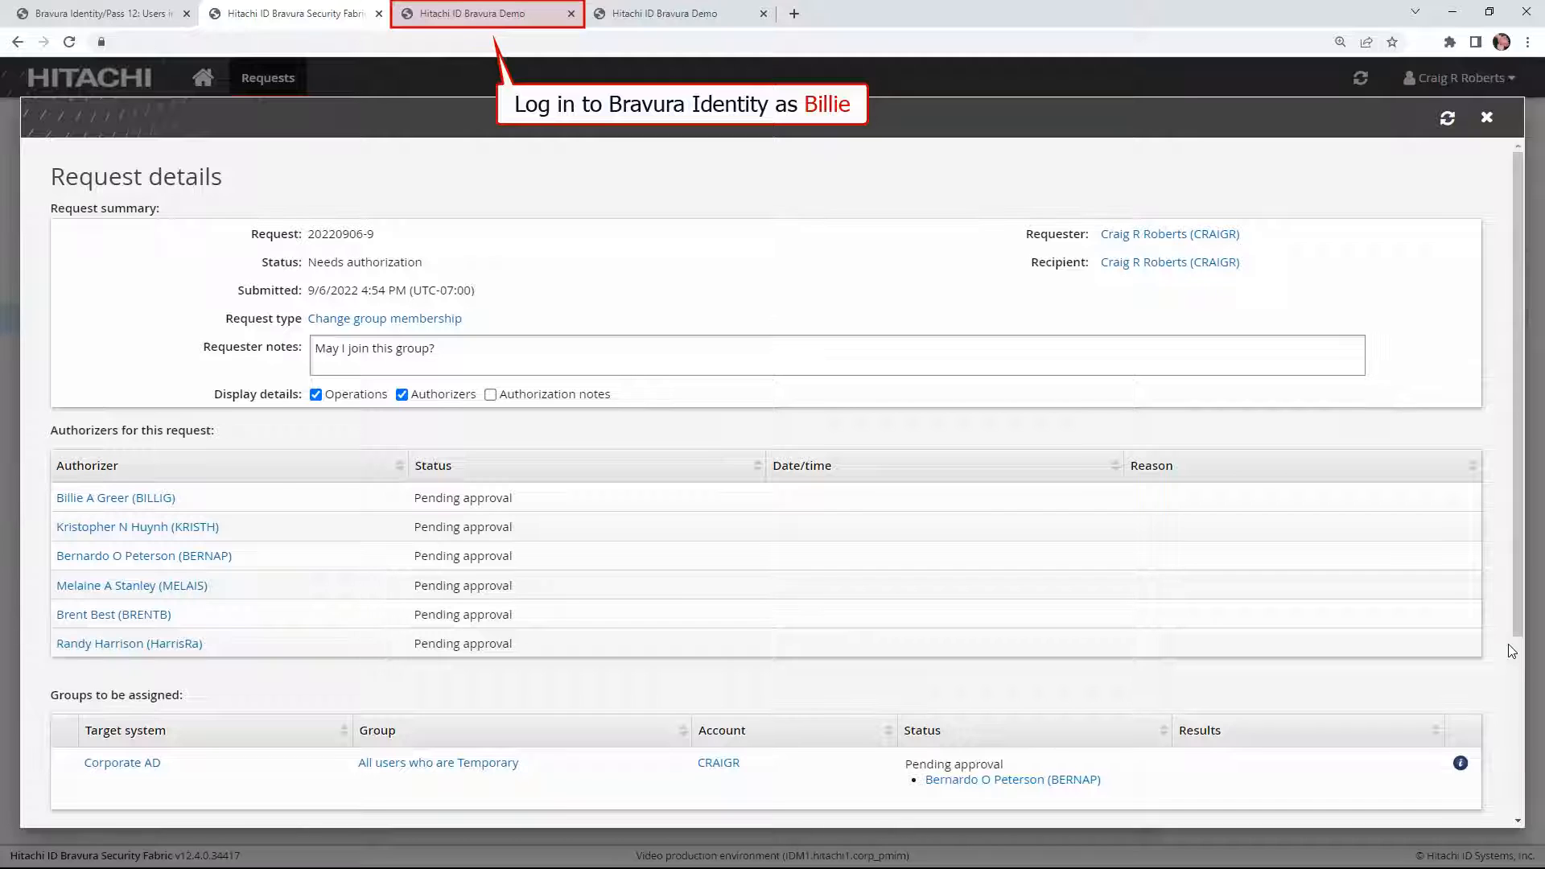
- Sign in to the Bravura Identity, Pass & Group demo in the third browser tab with the first-listed IT Security account, using Success authentication
left_click(487, 14)
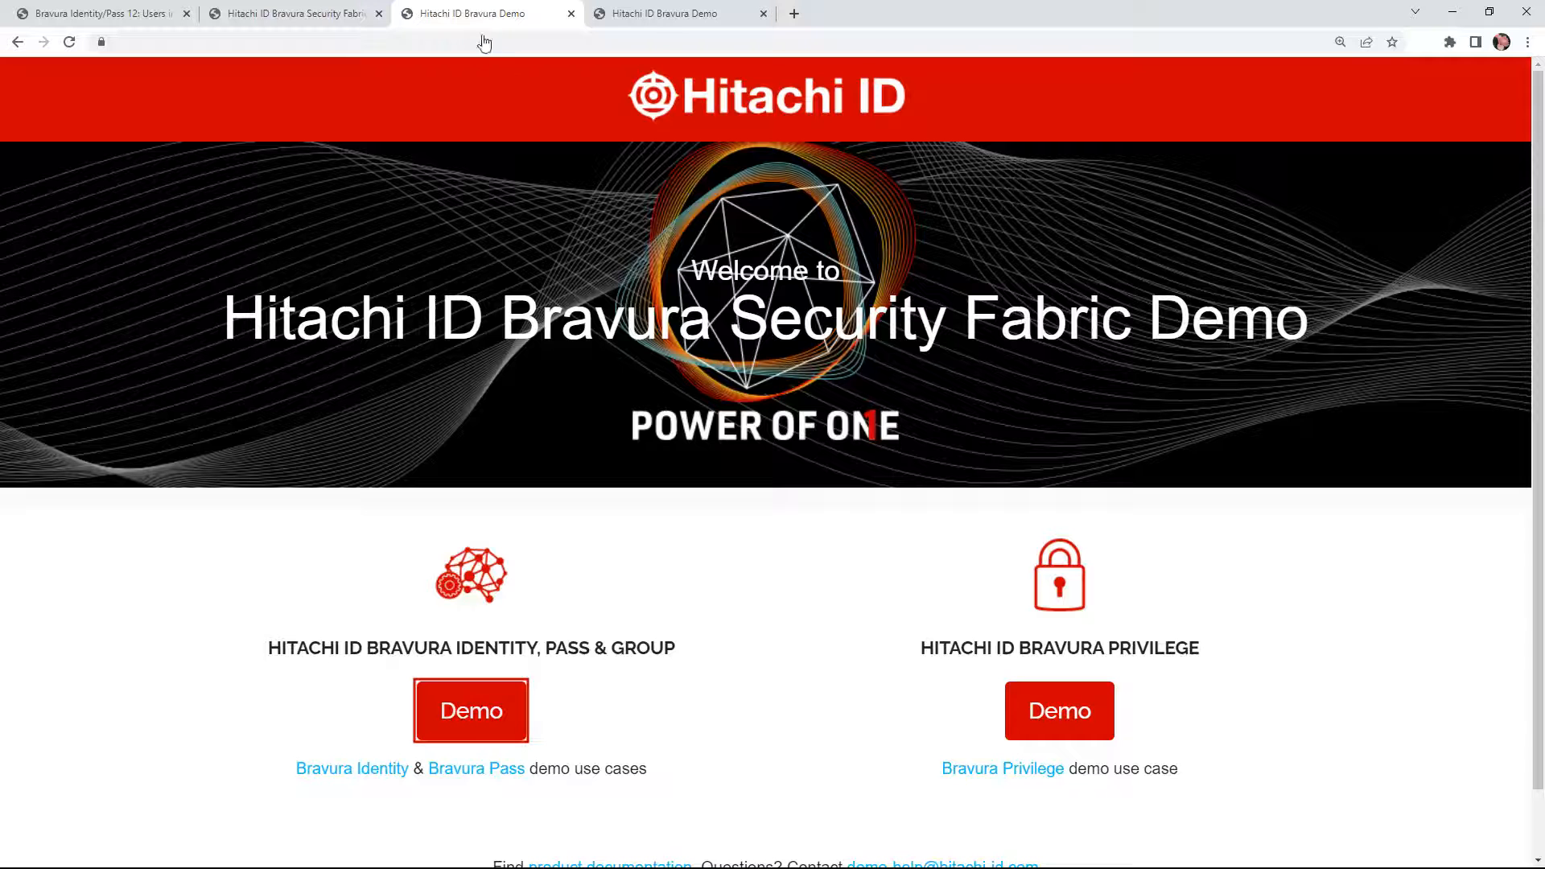
left_click(467, 725)
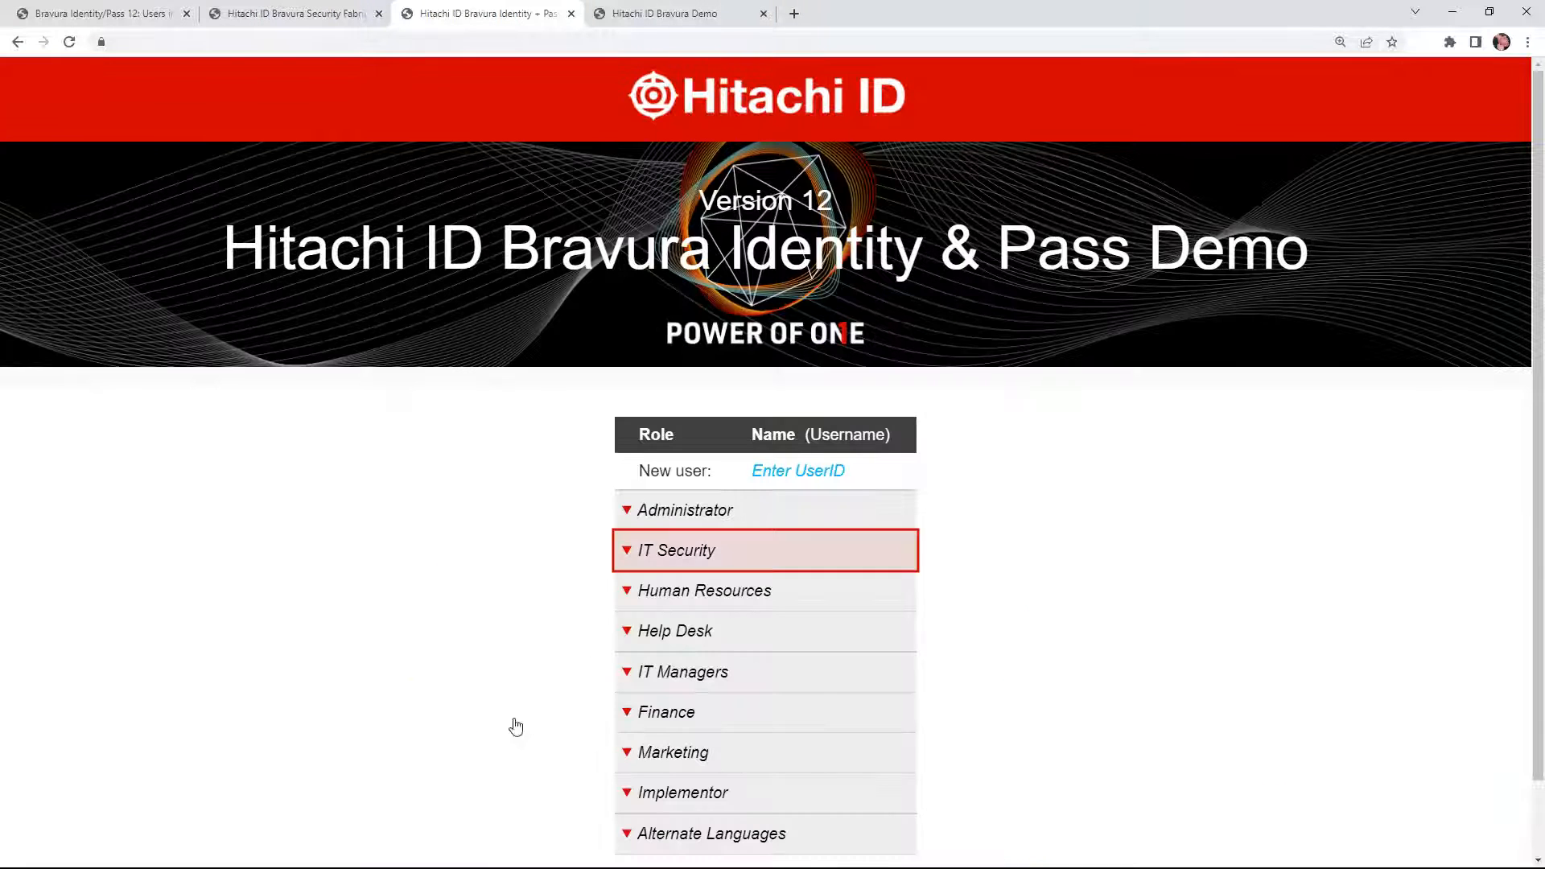
left_click(629, 556)
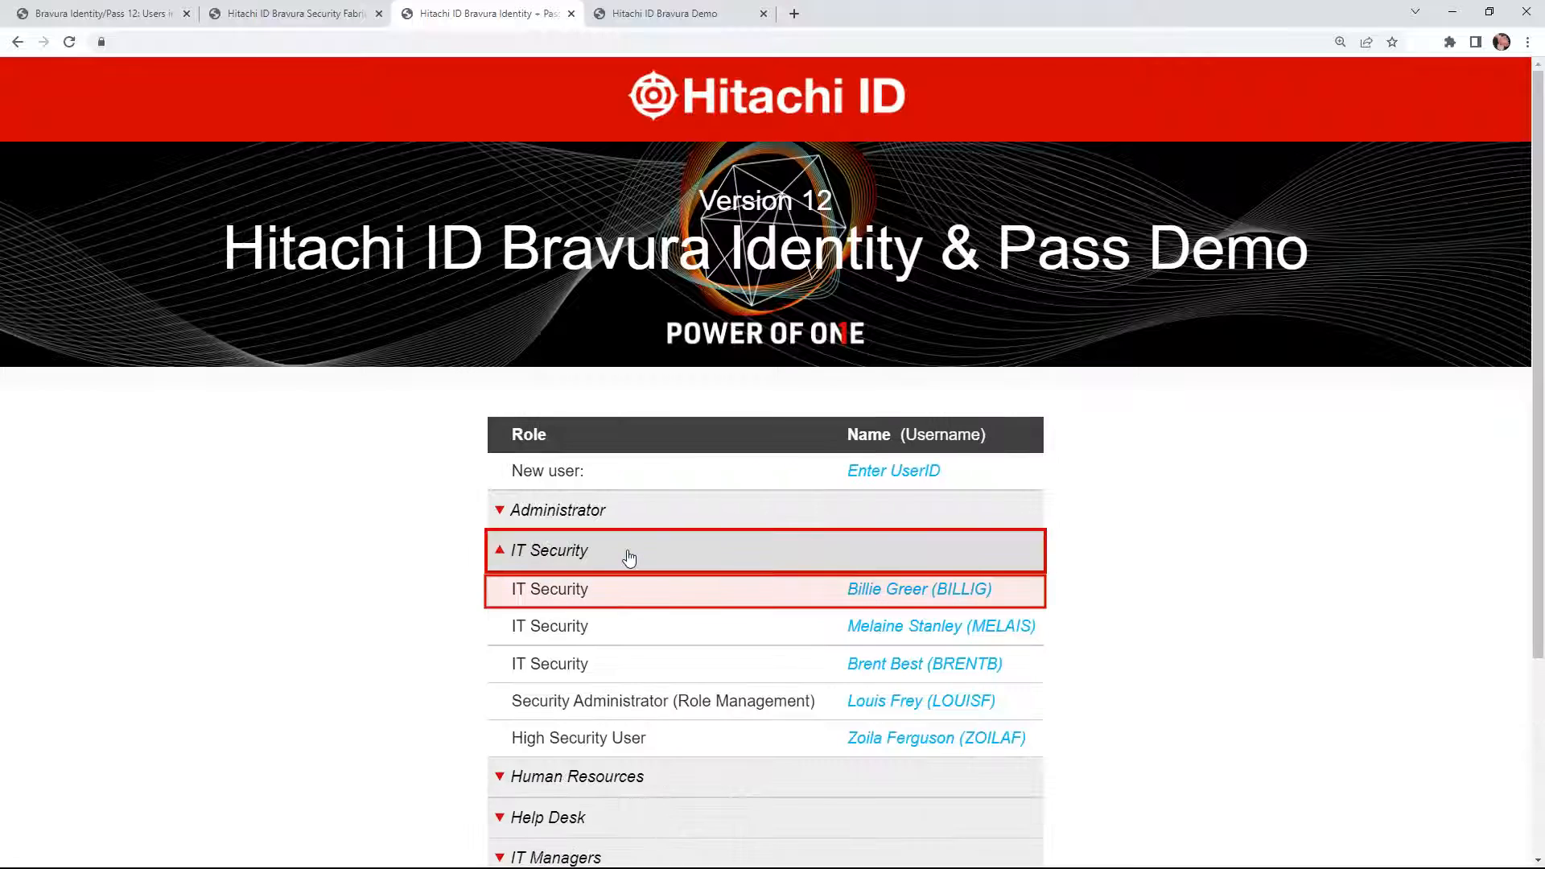
left_click(870, 595)
left_click(687, 493)
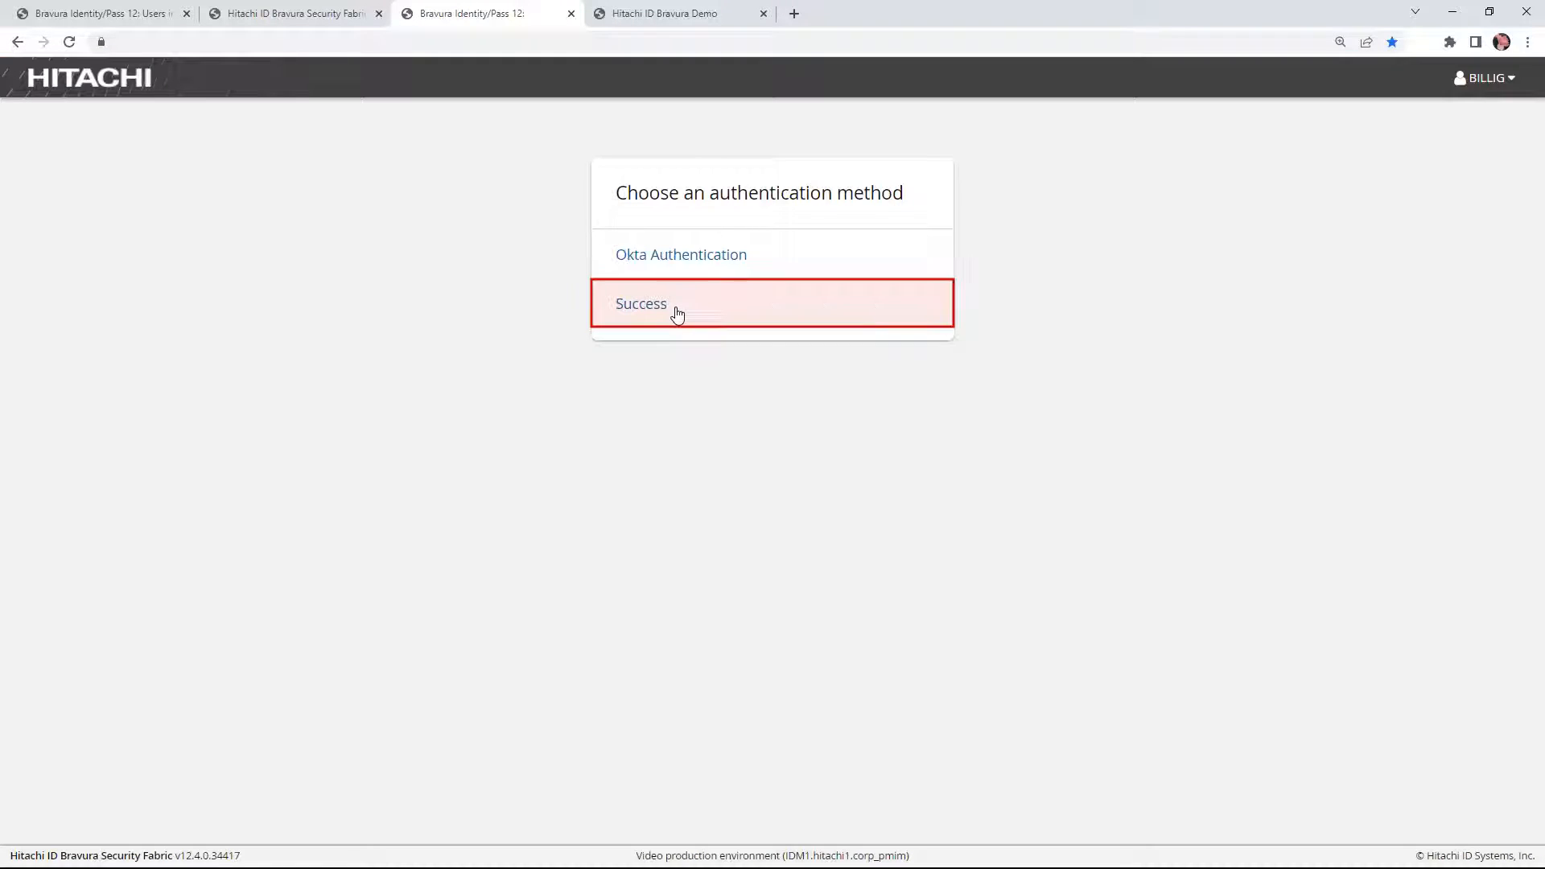
left_click(678, 314)
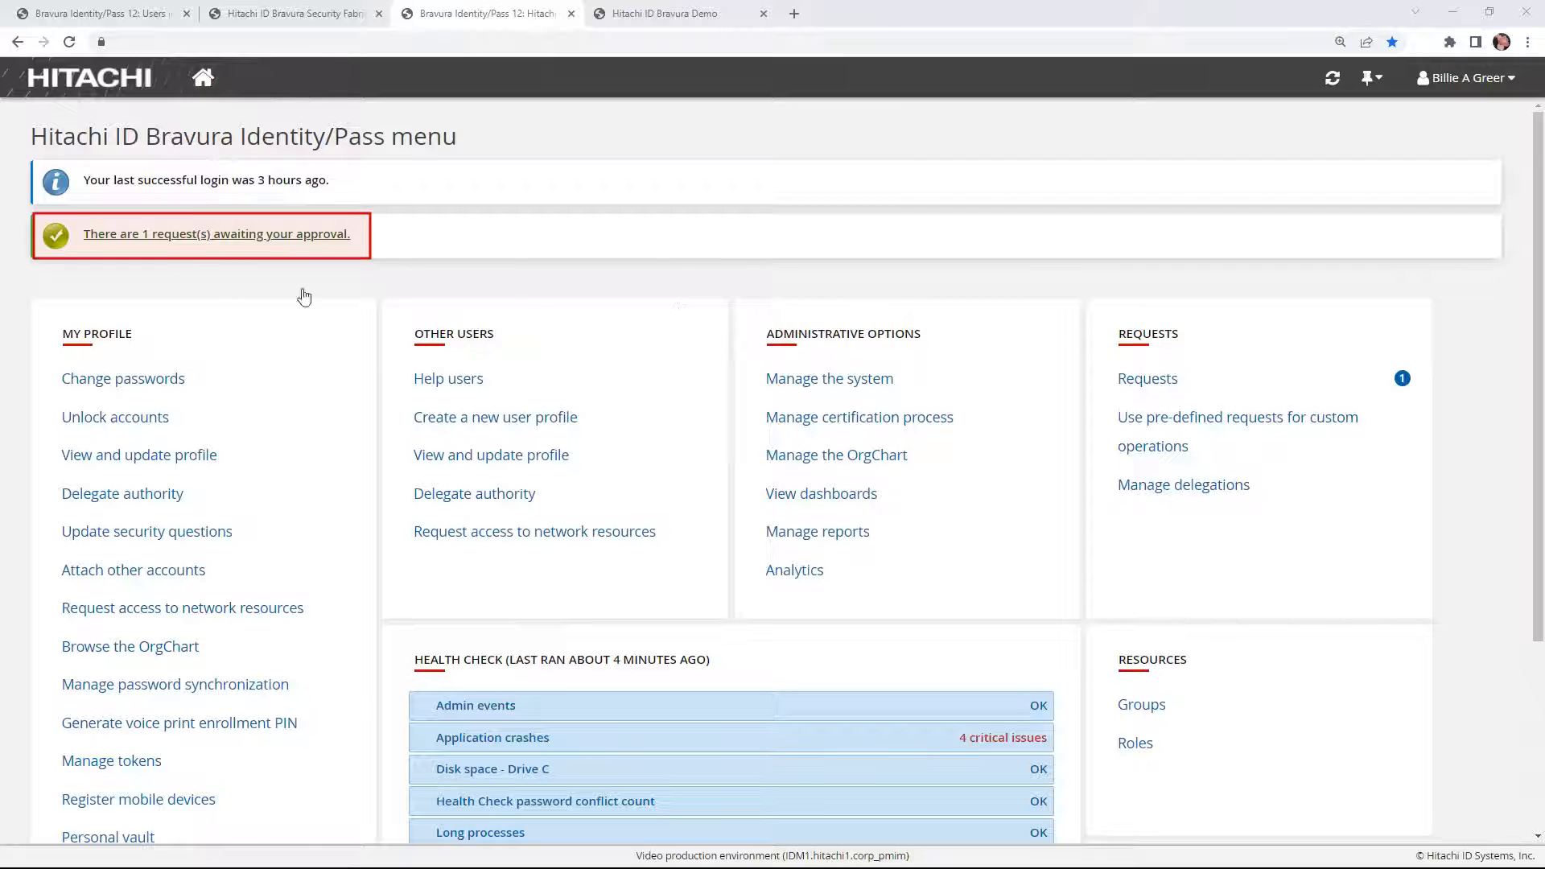
- Review the details of the Change group membership request awaiting the IT Security authorizer's approval, and approve it without a comment
left_click(180, 236)
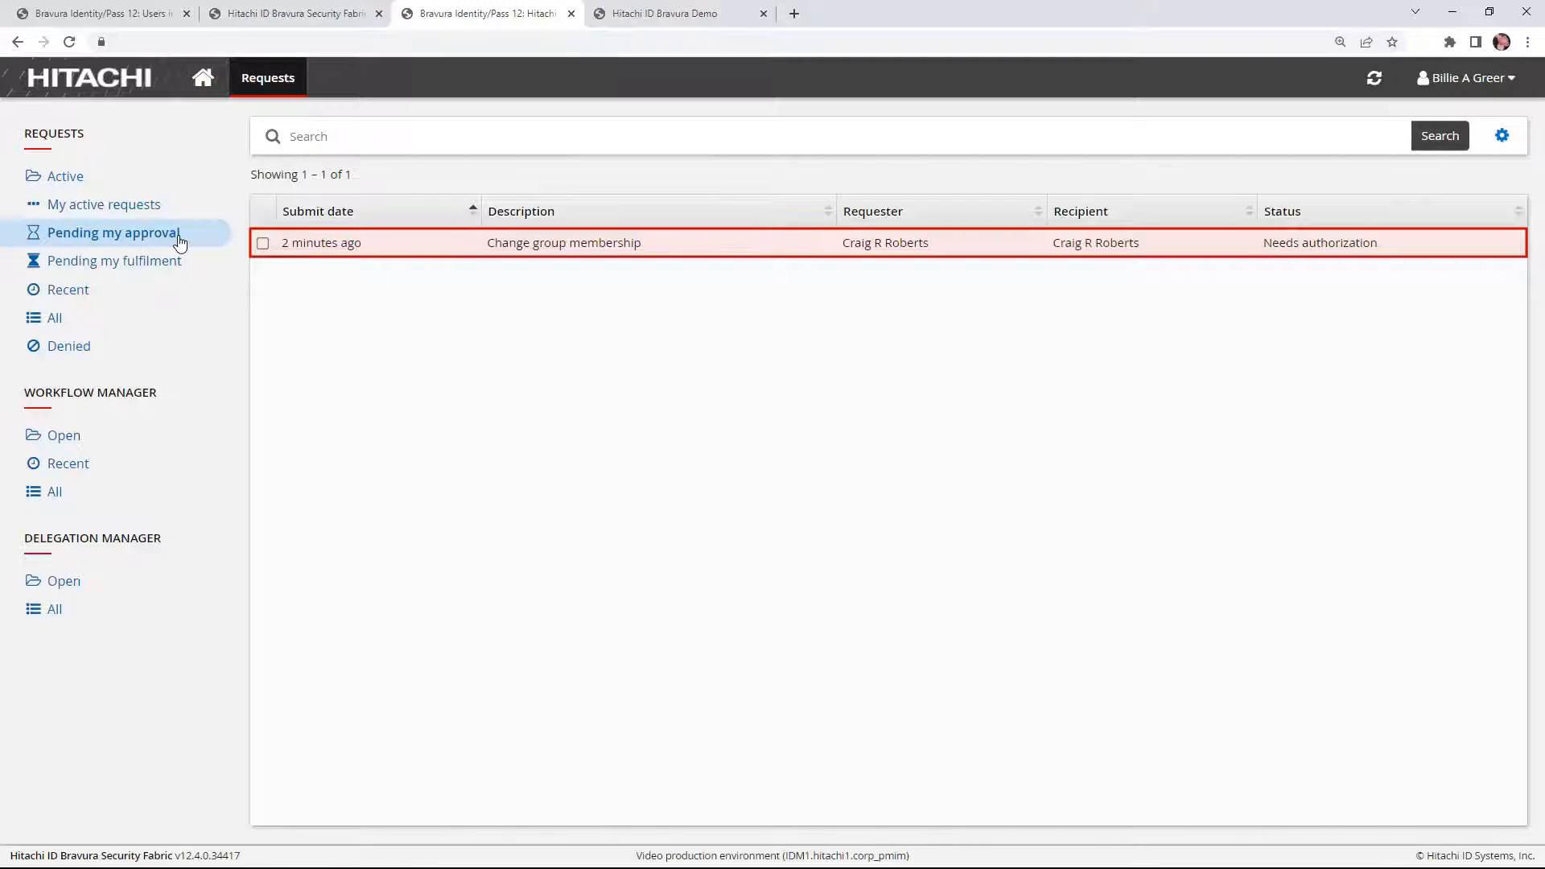
left_click(678, 246)
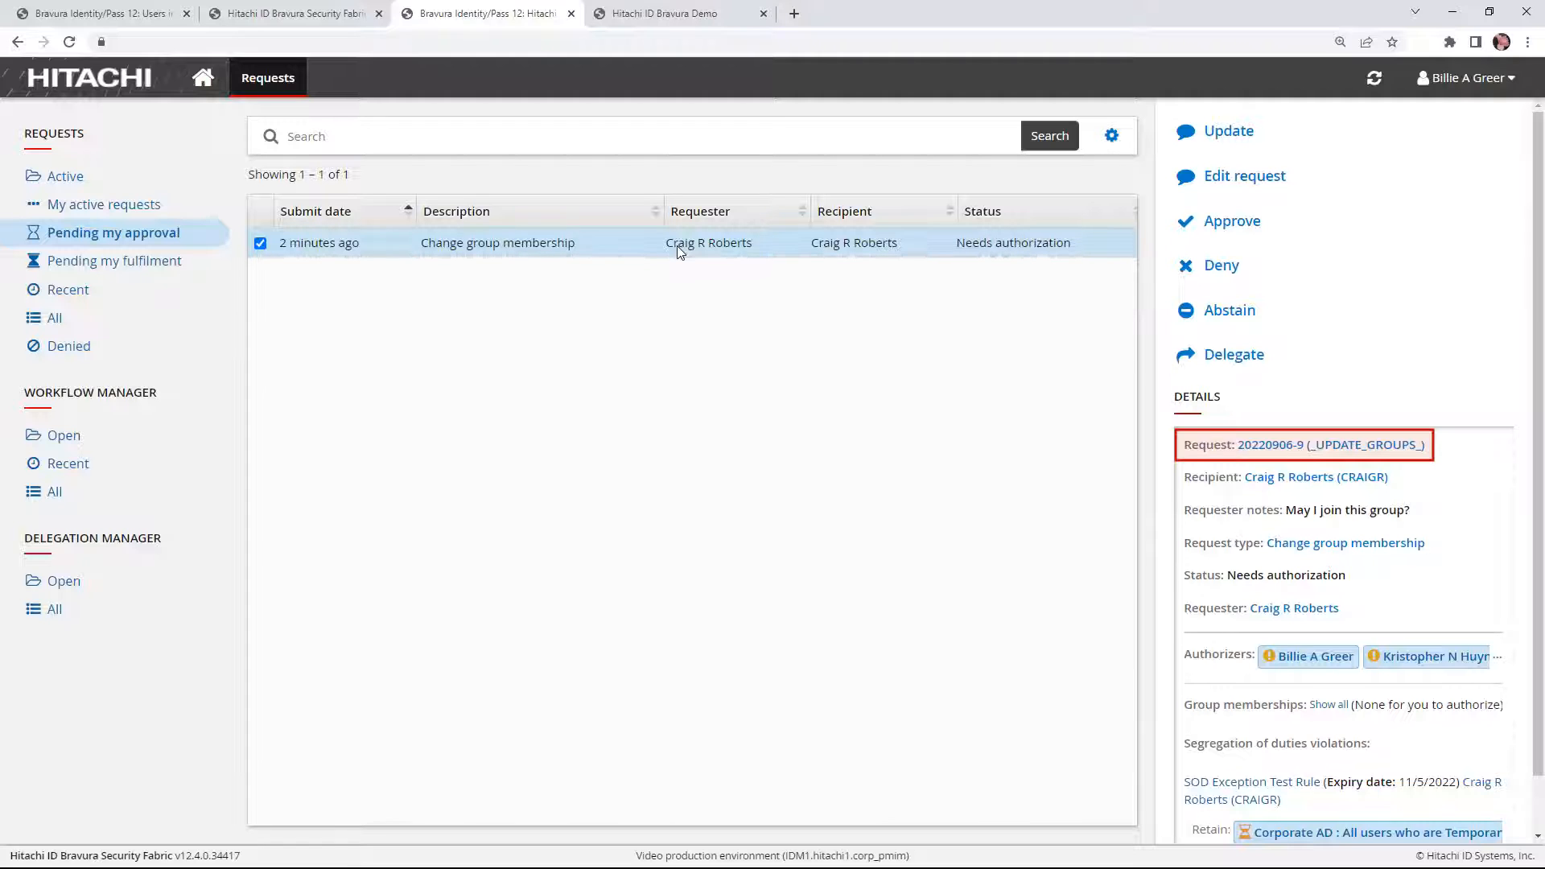
left_click(1270, 445)
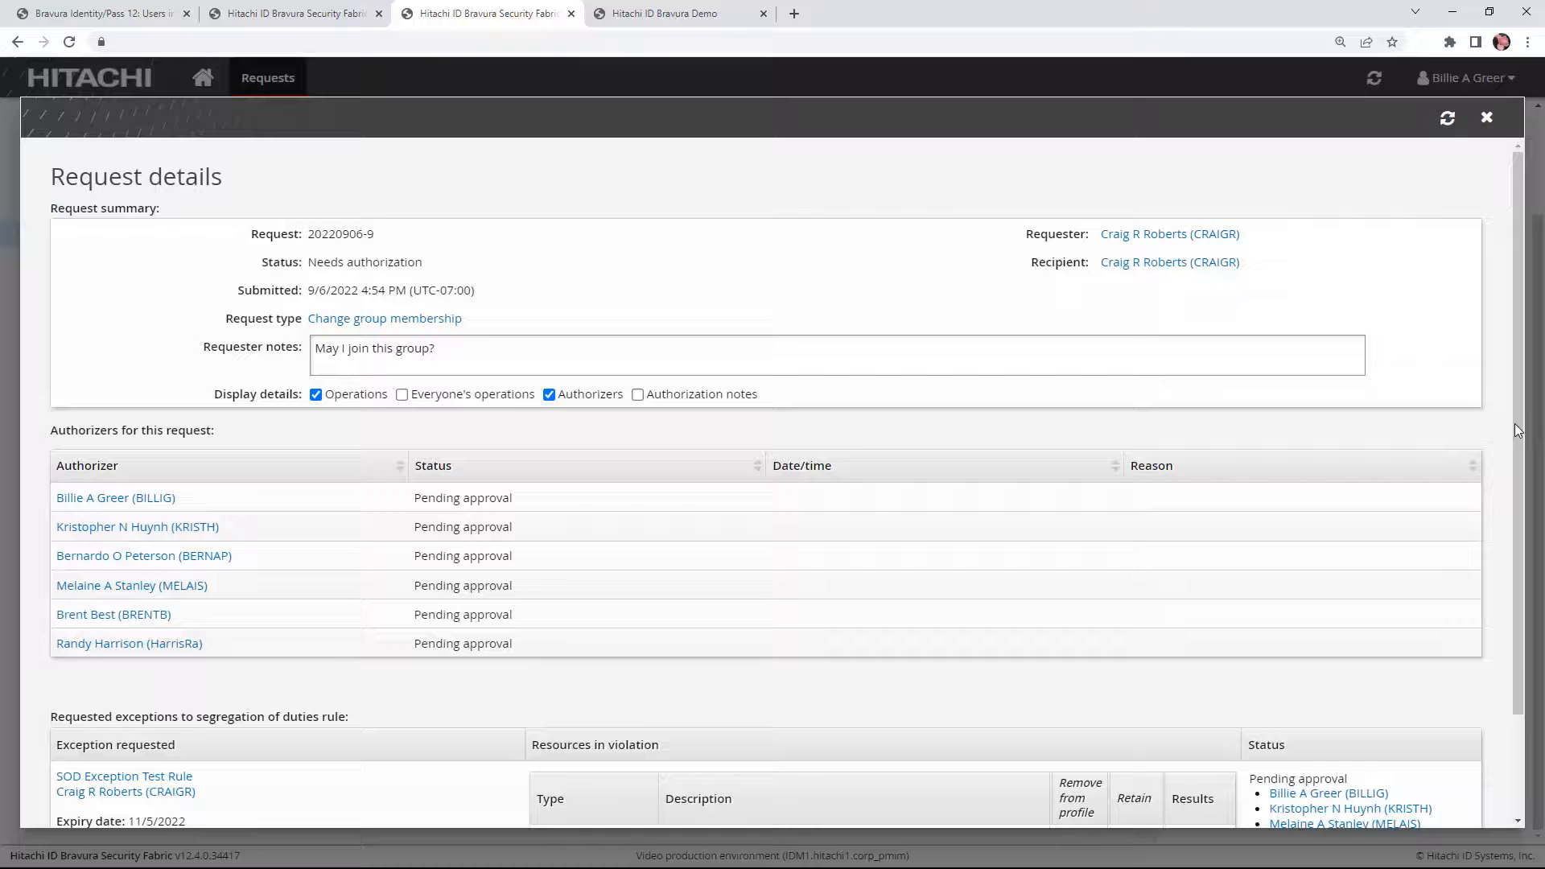
left_click_drag(1515, 423, 1533, 563)
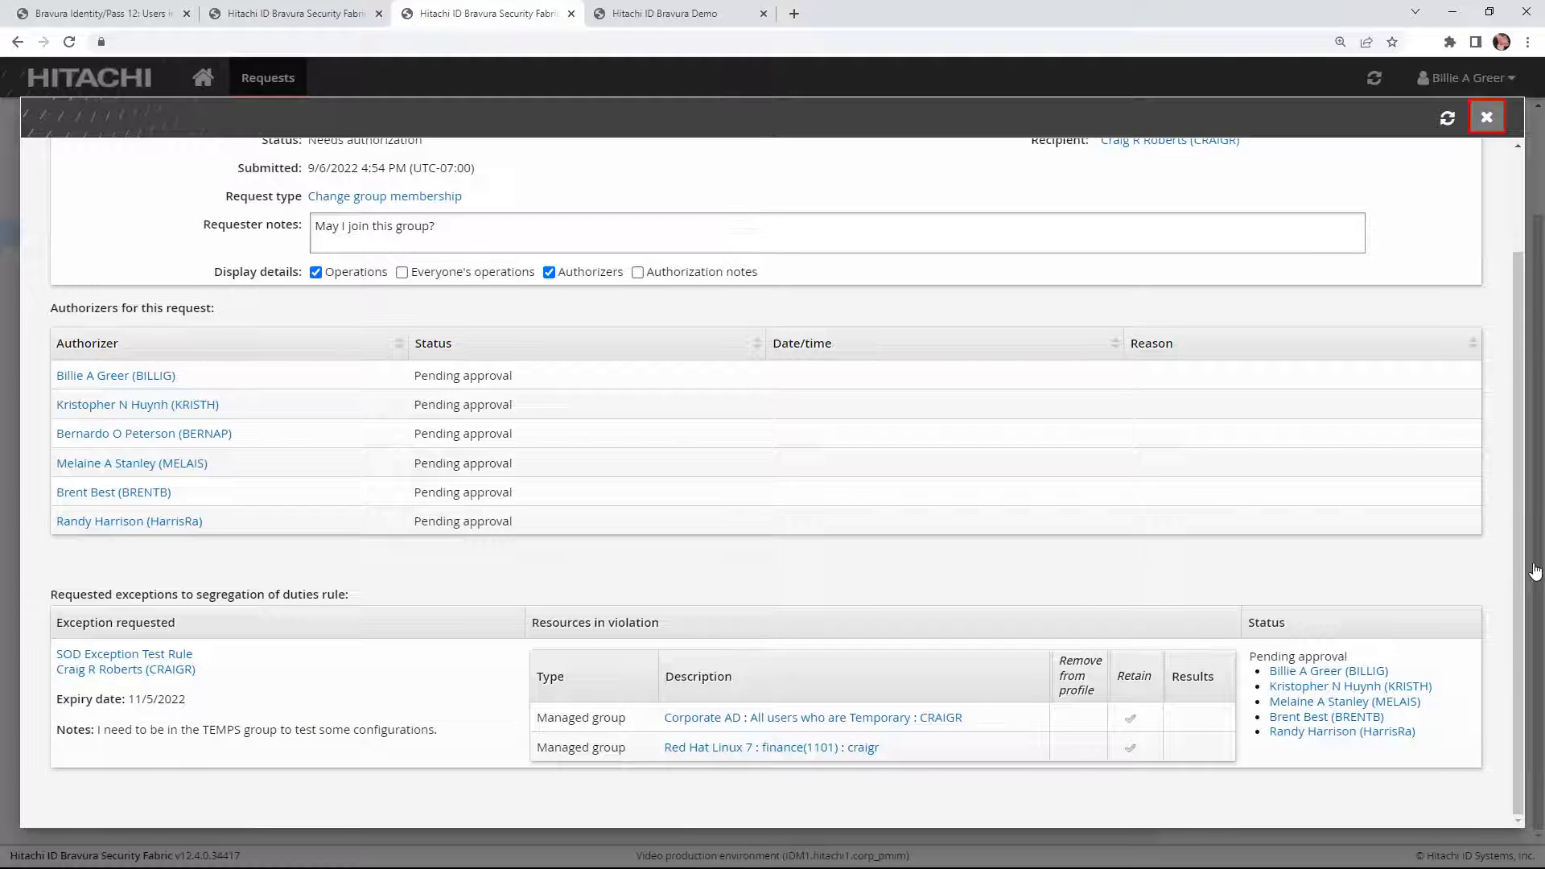
left_click(1488, 119)
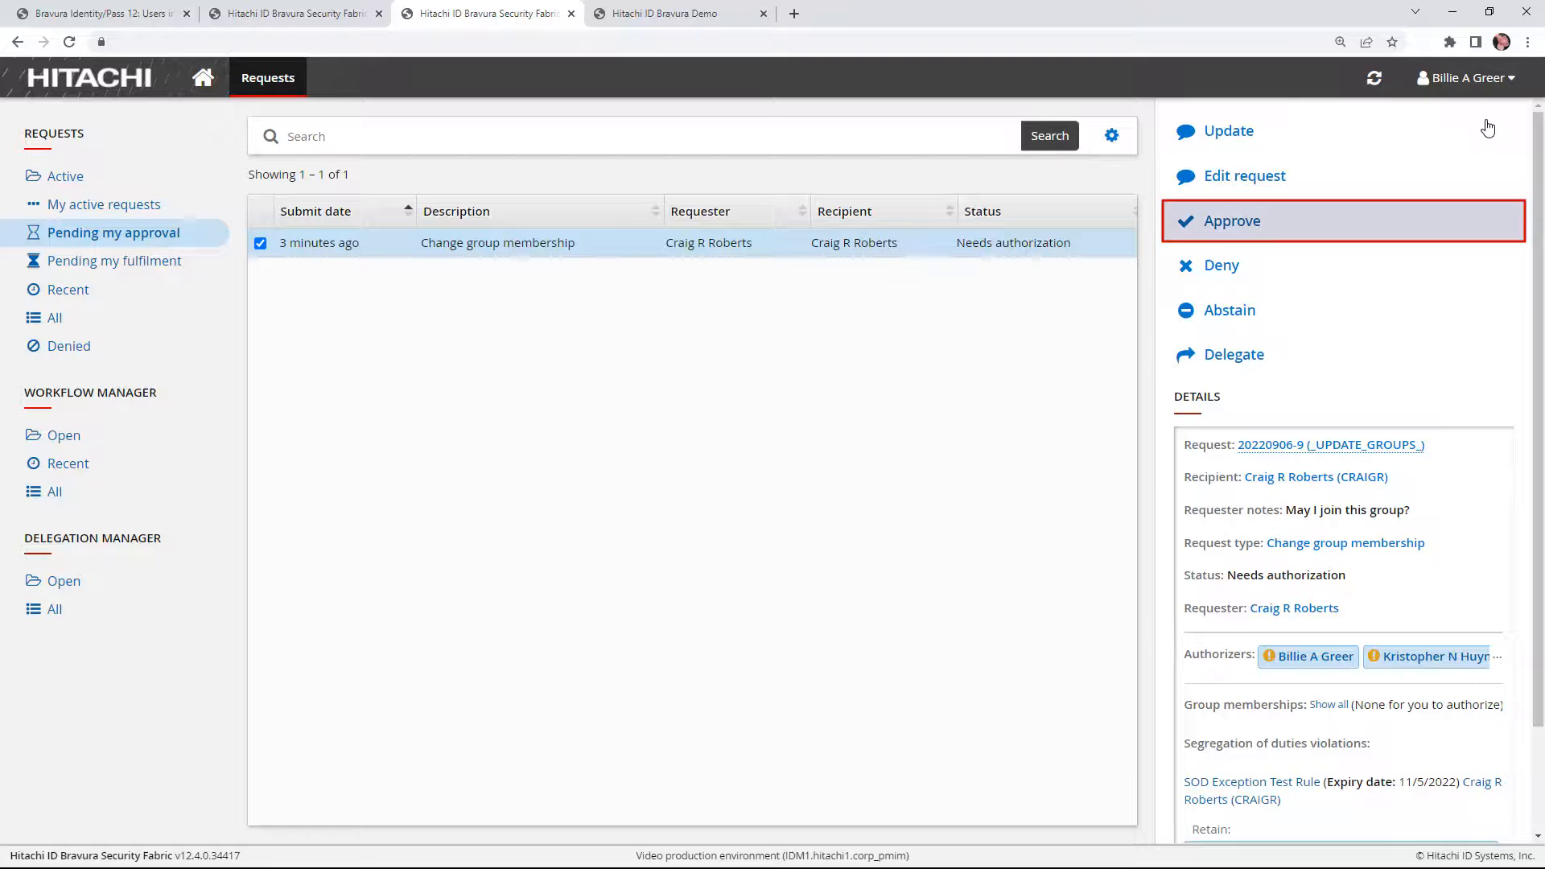
left_click(1269, 228)
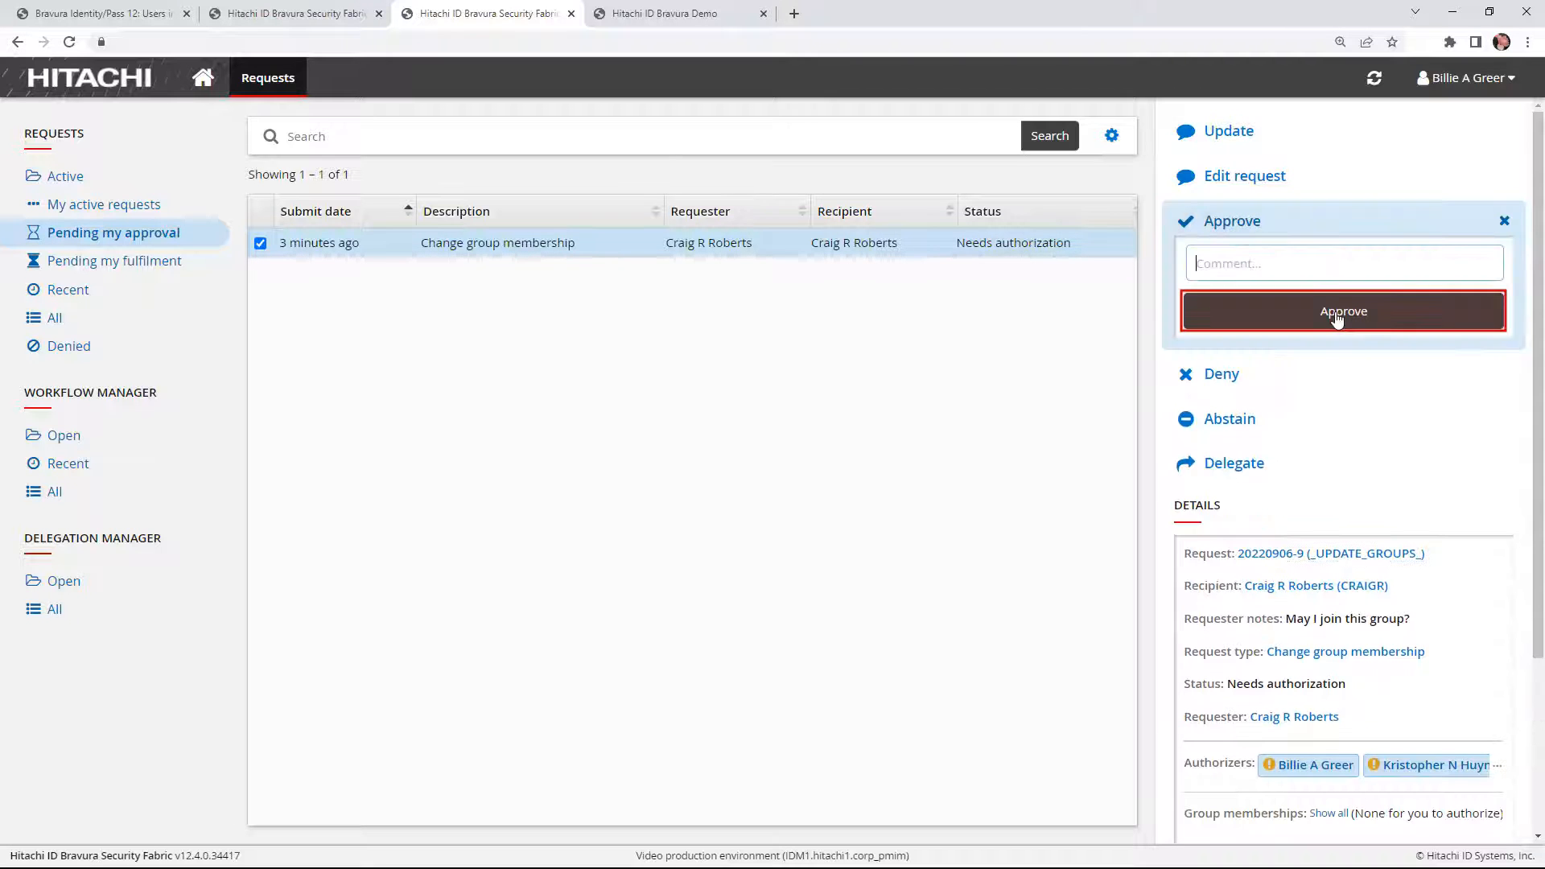
left_click(1337, 318)
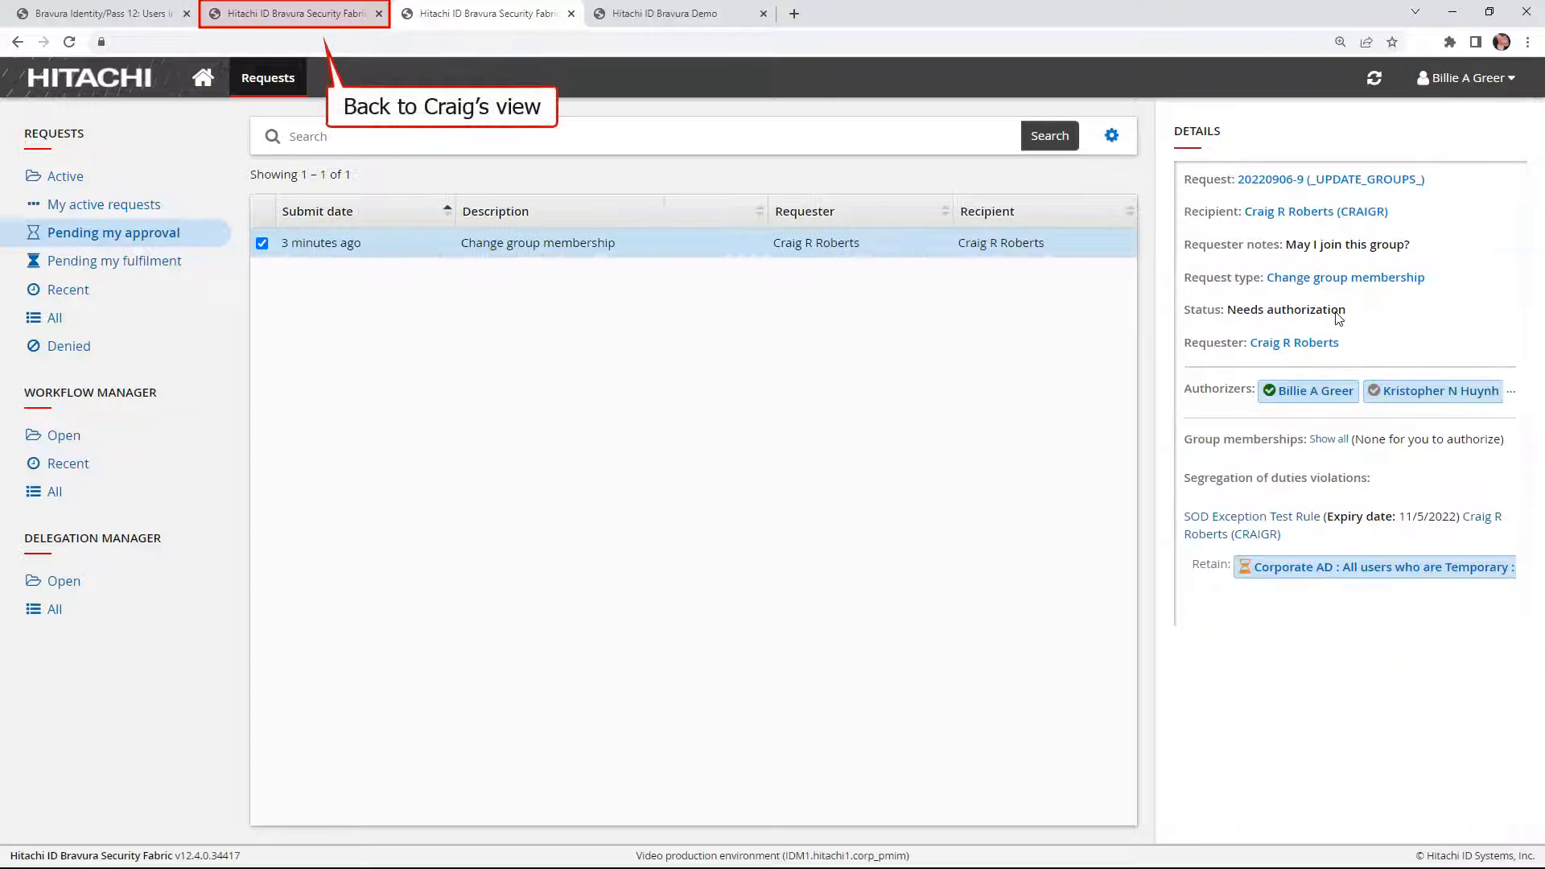
- Return to the requester's browser tab, close the request details and refresh the request list to check the approval status
left_click(291, 17)
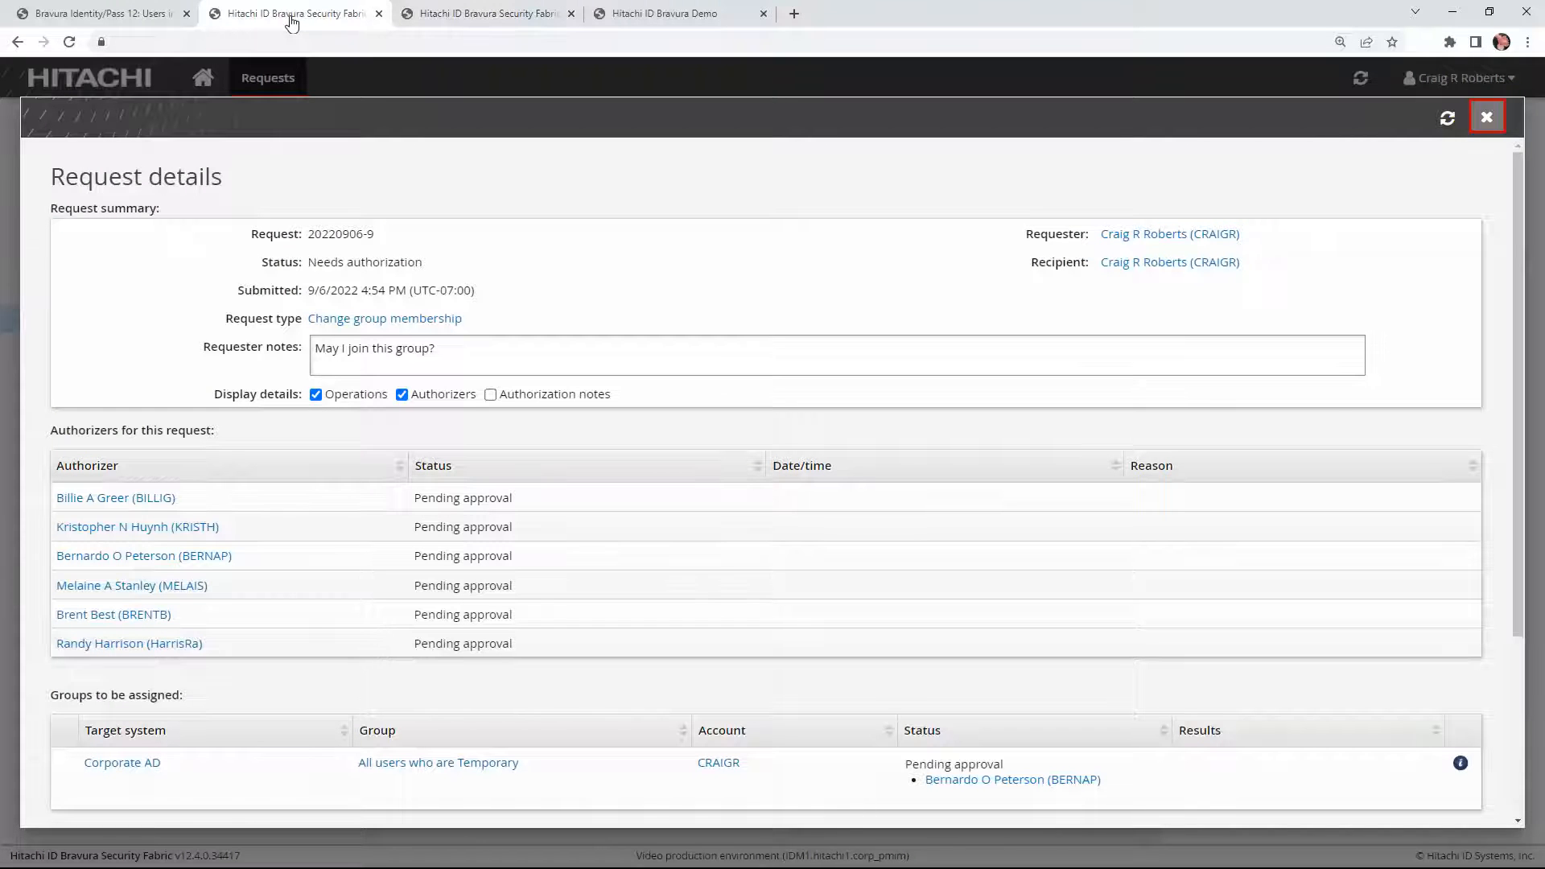
left_click(1486, 117)
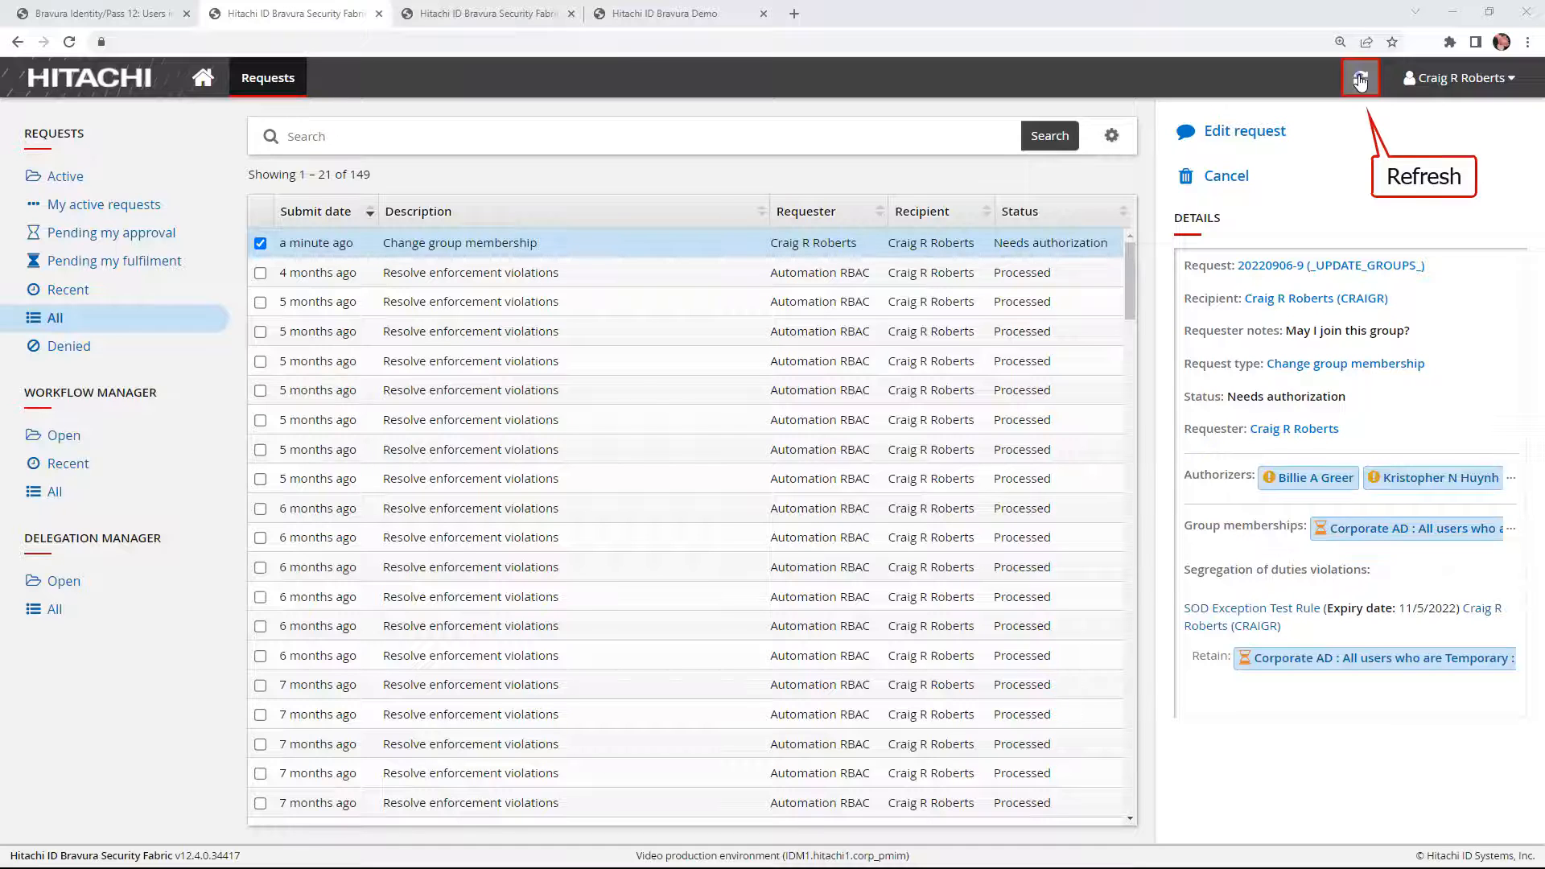
left_click(1360, 81)
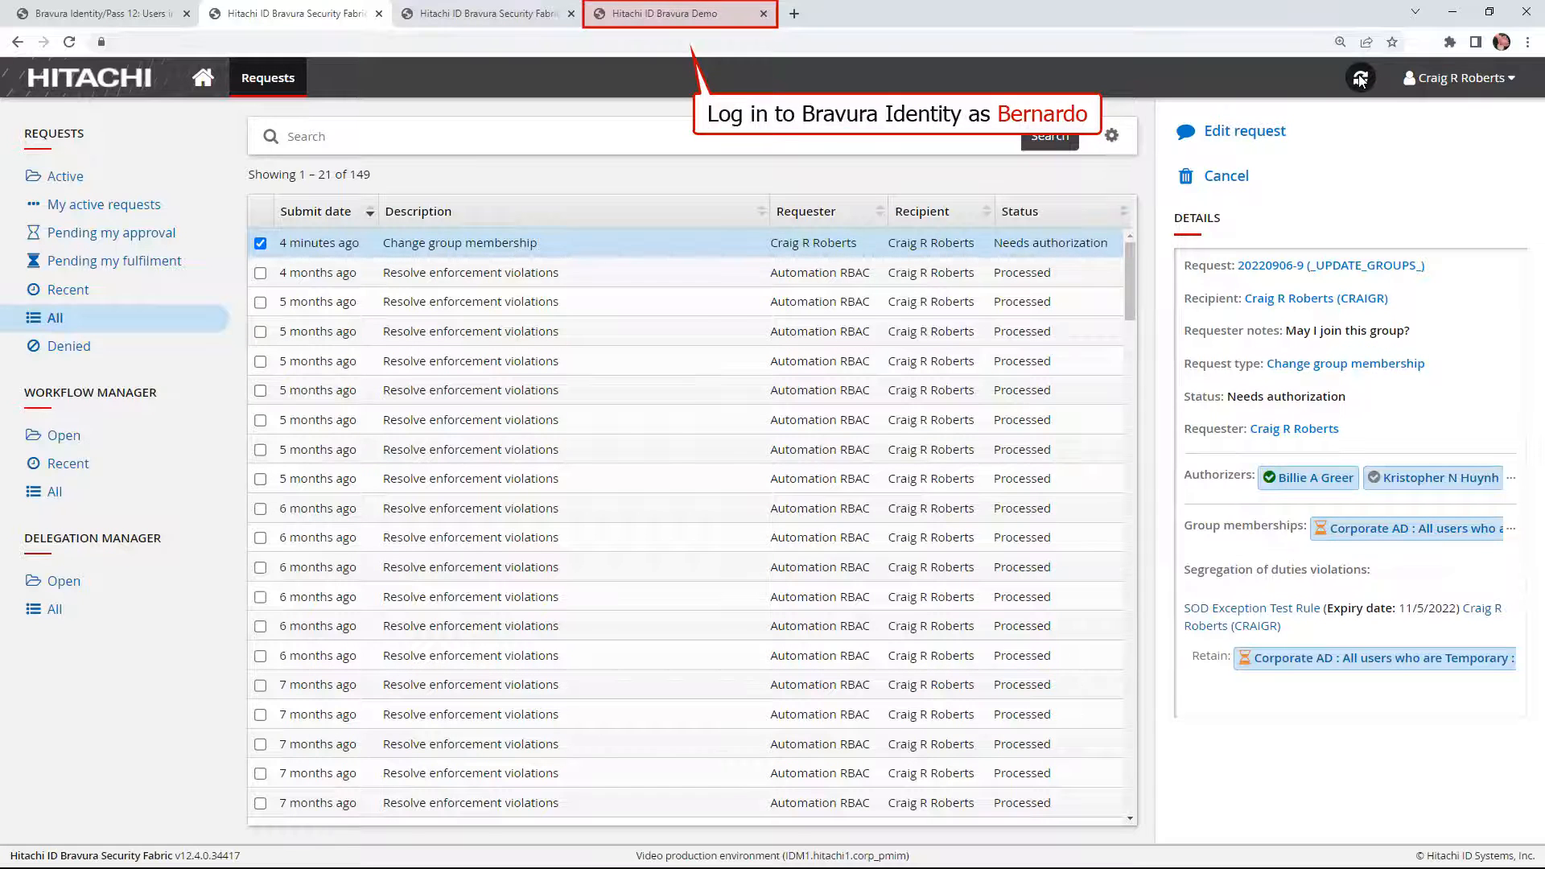
- Sign in to the Bravura Identity, Pass & Group demo in the fourth browser tab as the second-listed HR manager, bypassing authentication
left_click(672, 14)
left_click(466, 716)
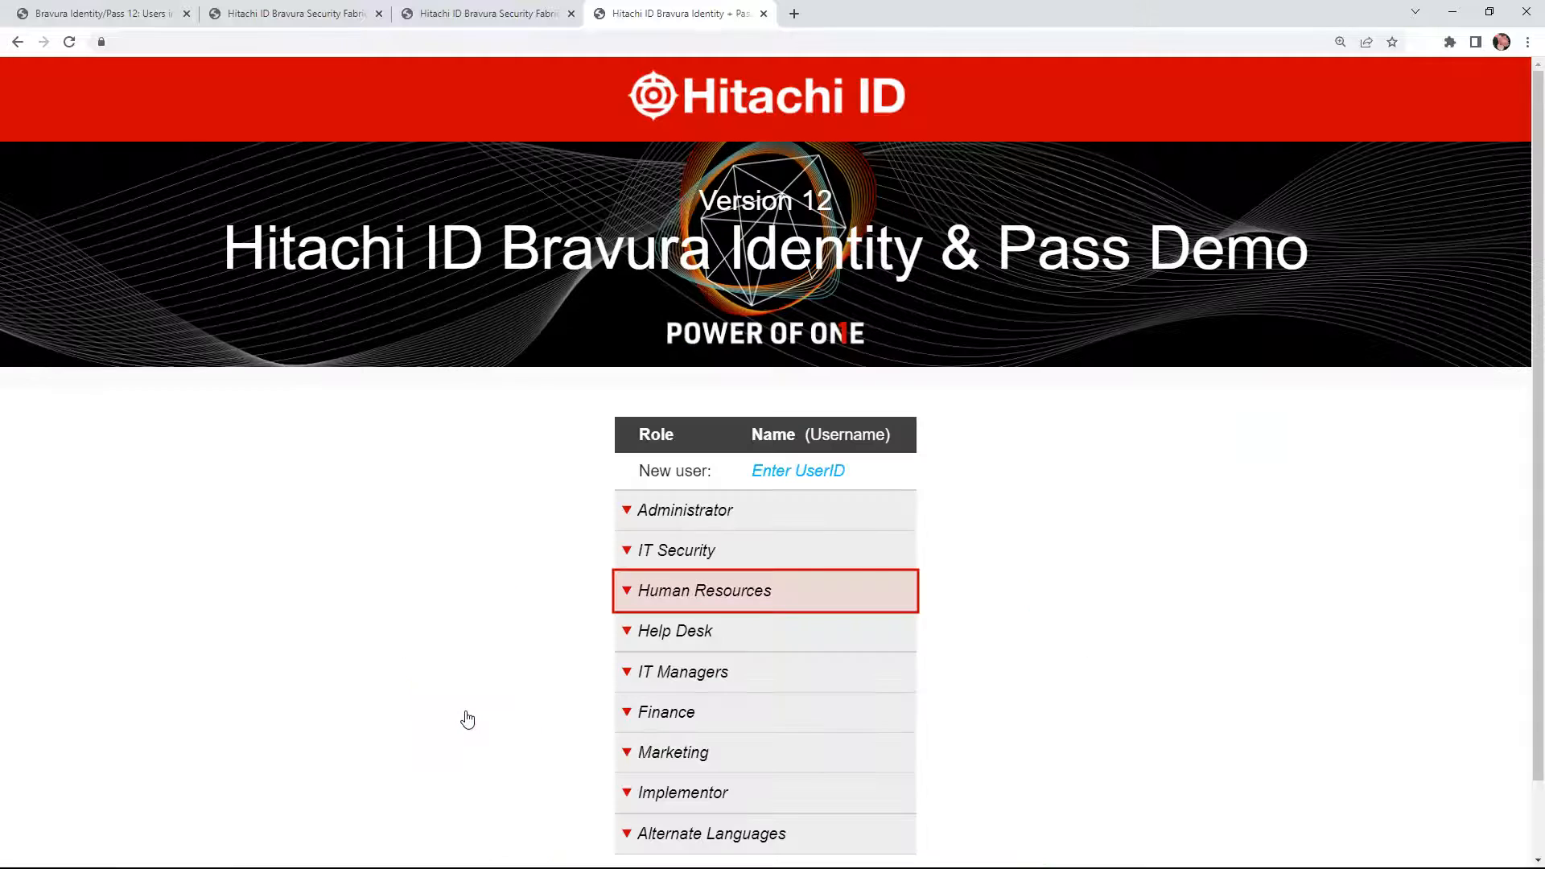
left_click(627, 594)
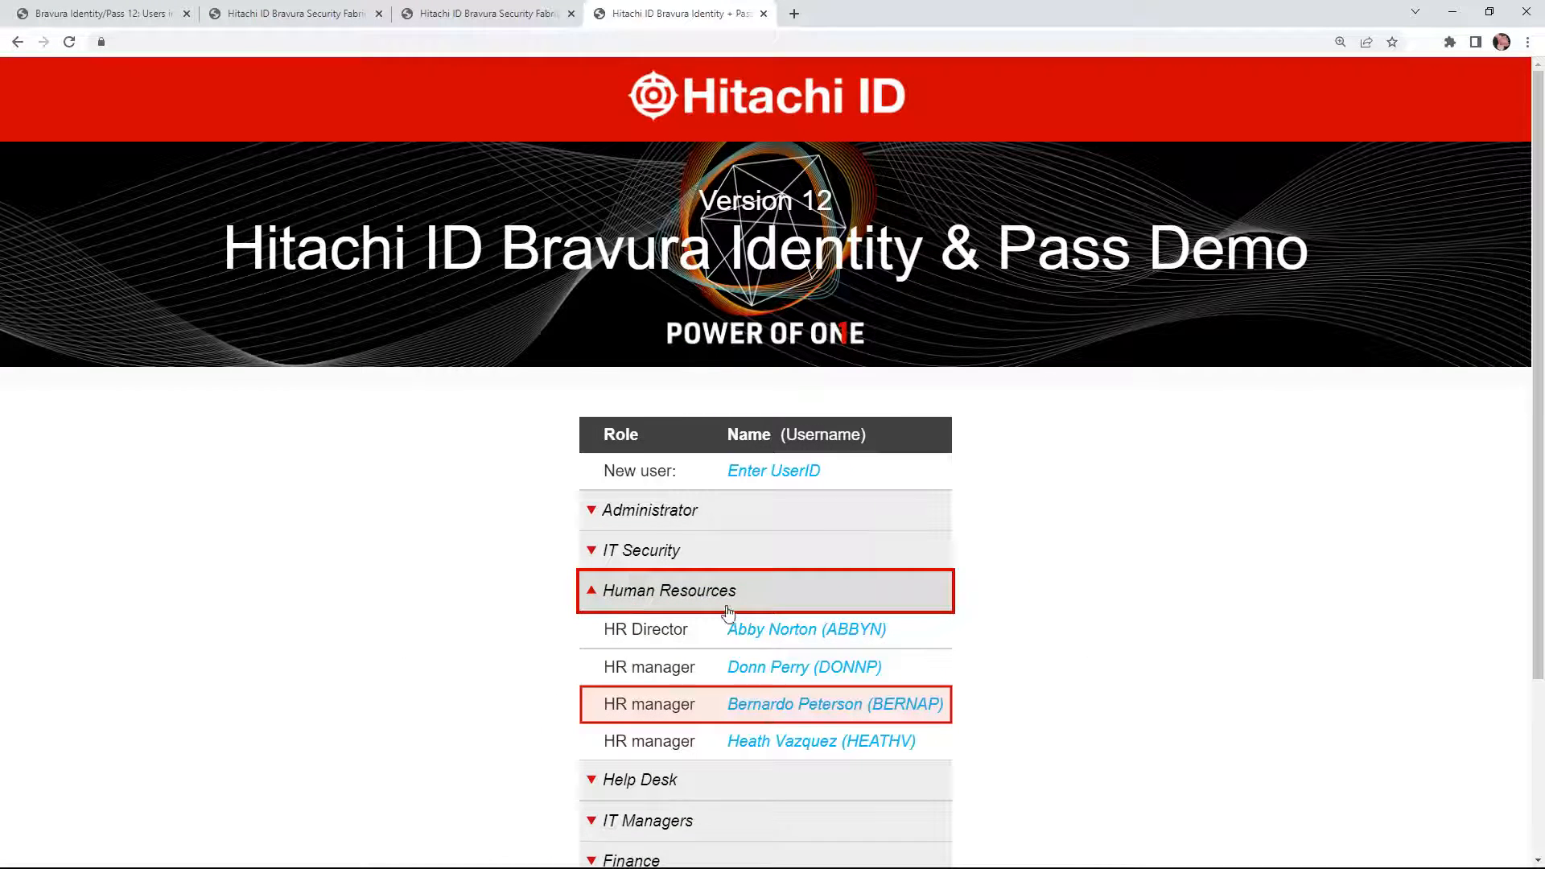
left_click(805, 707)
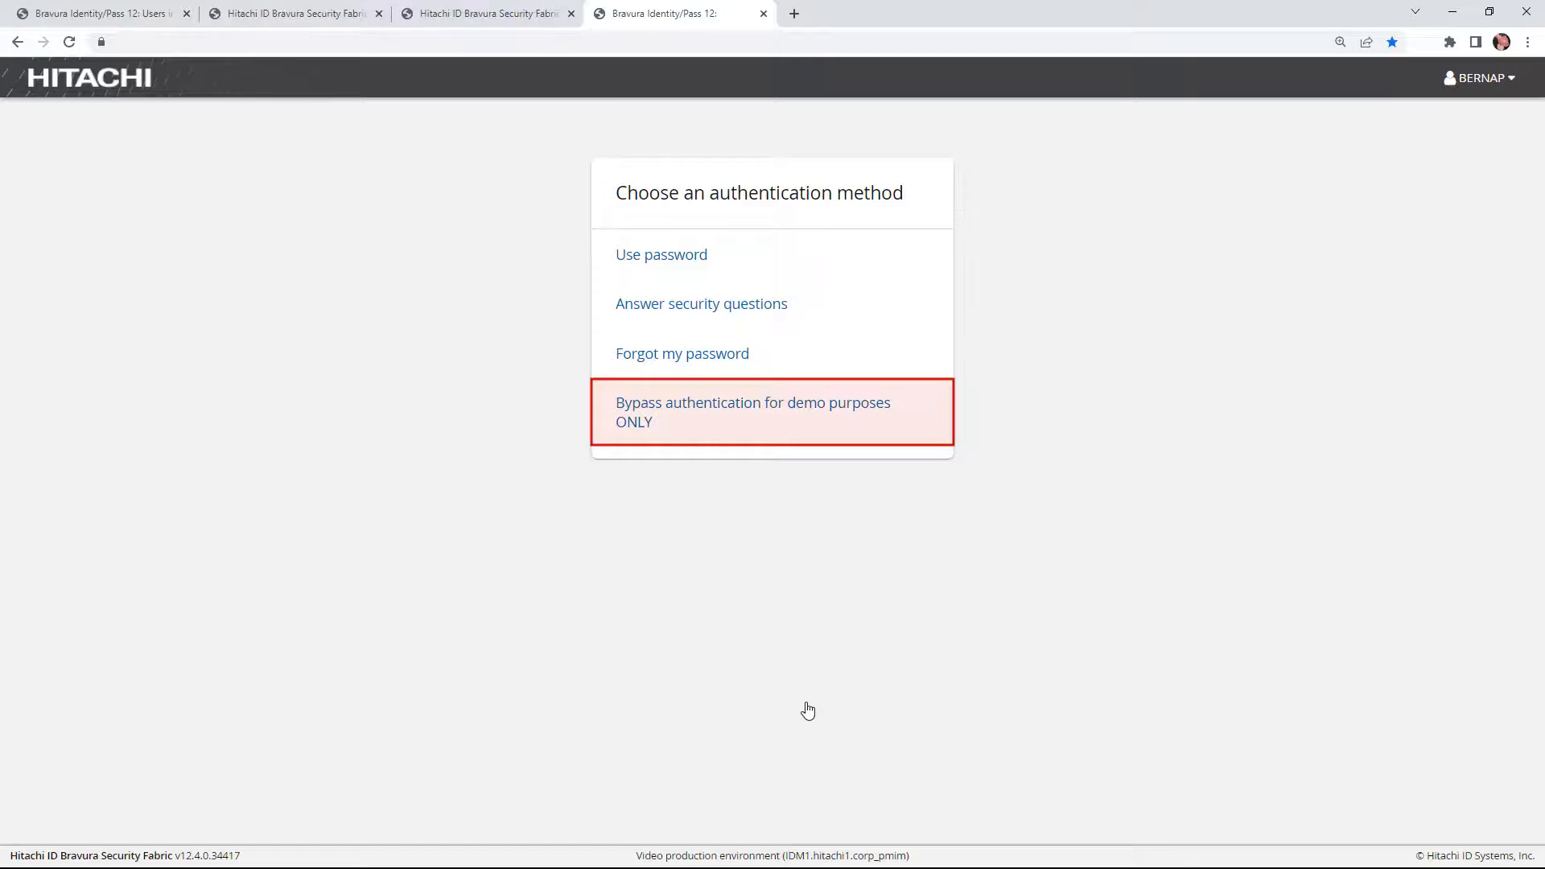
left_click(721, 423)
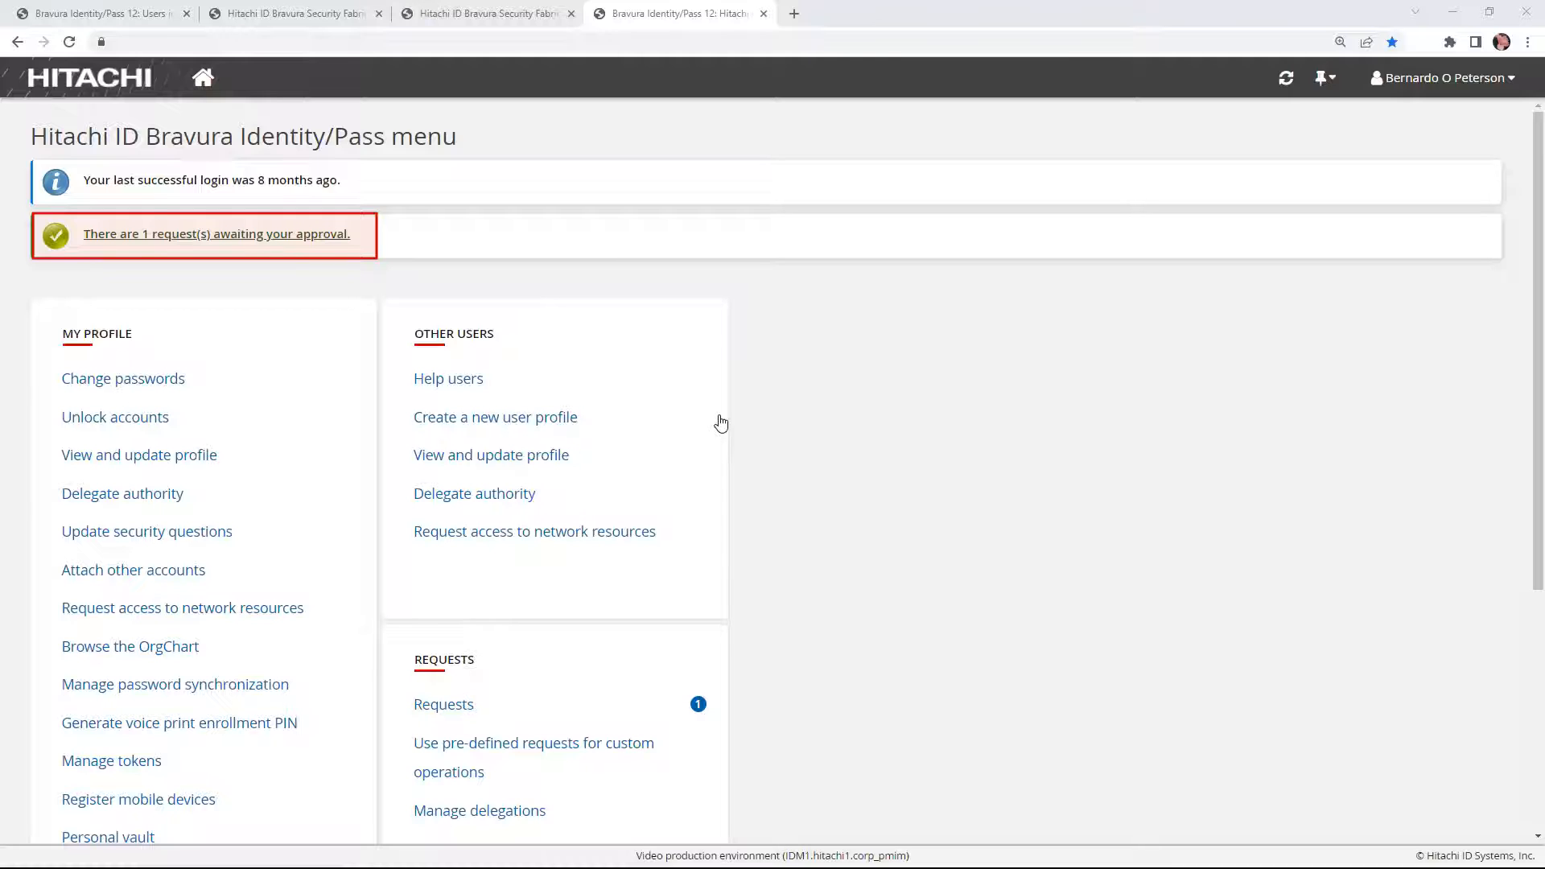
- Review the details of the Change group membership request awaiting the HR manager's approval, and approve it without a comment
left_click(181, 235)
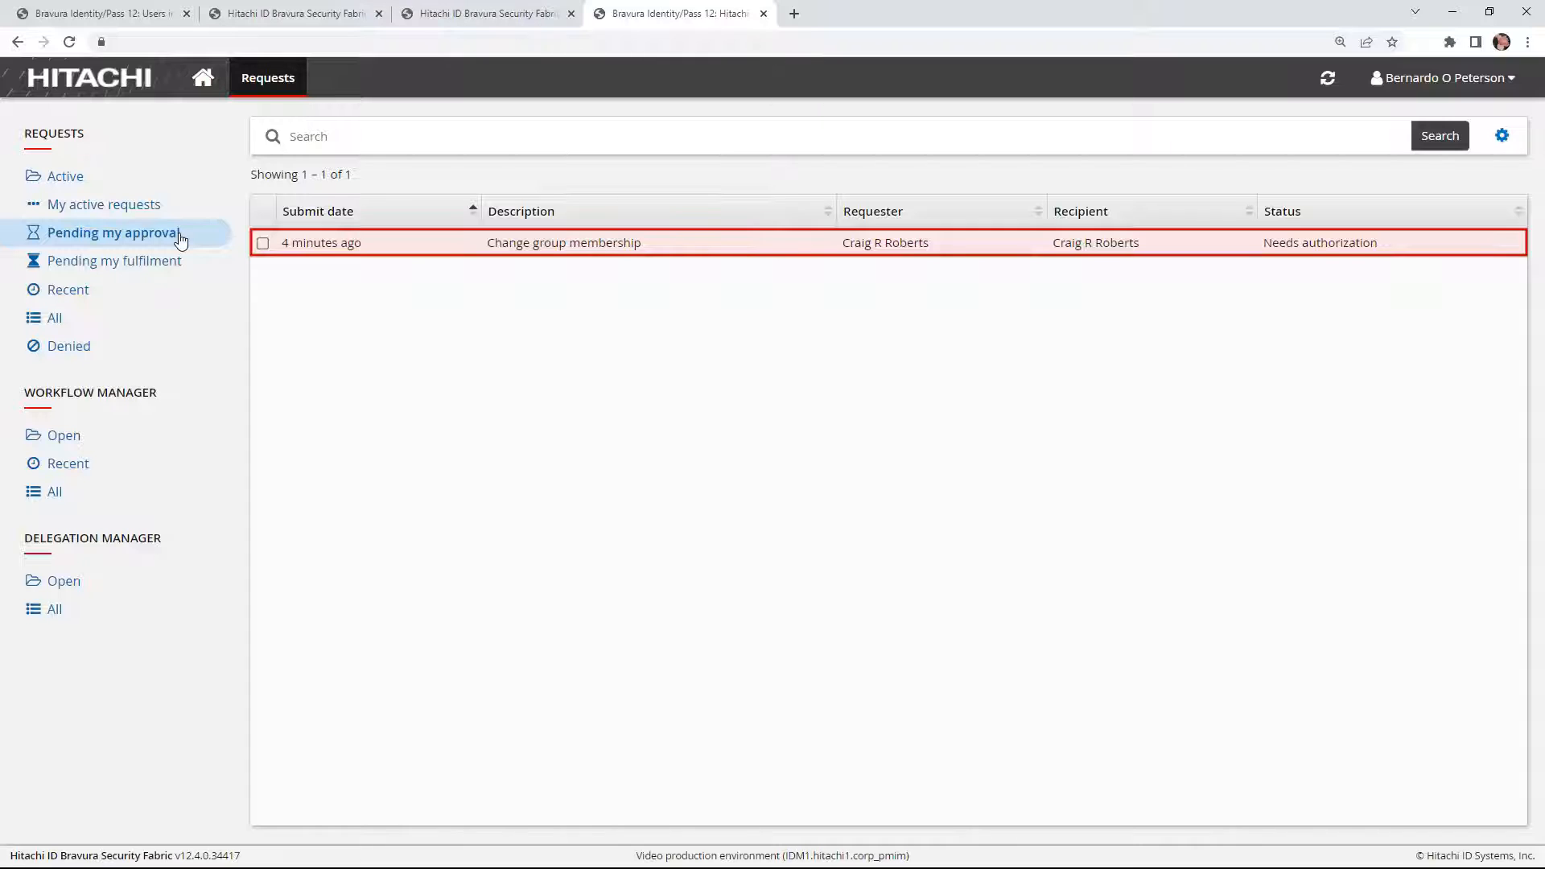
left_click(732, 249)
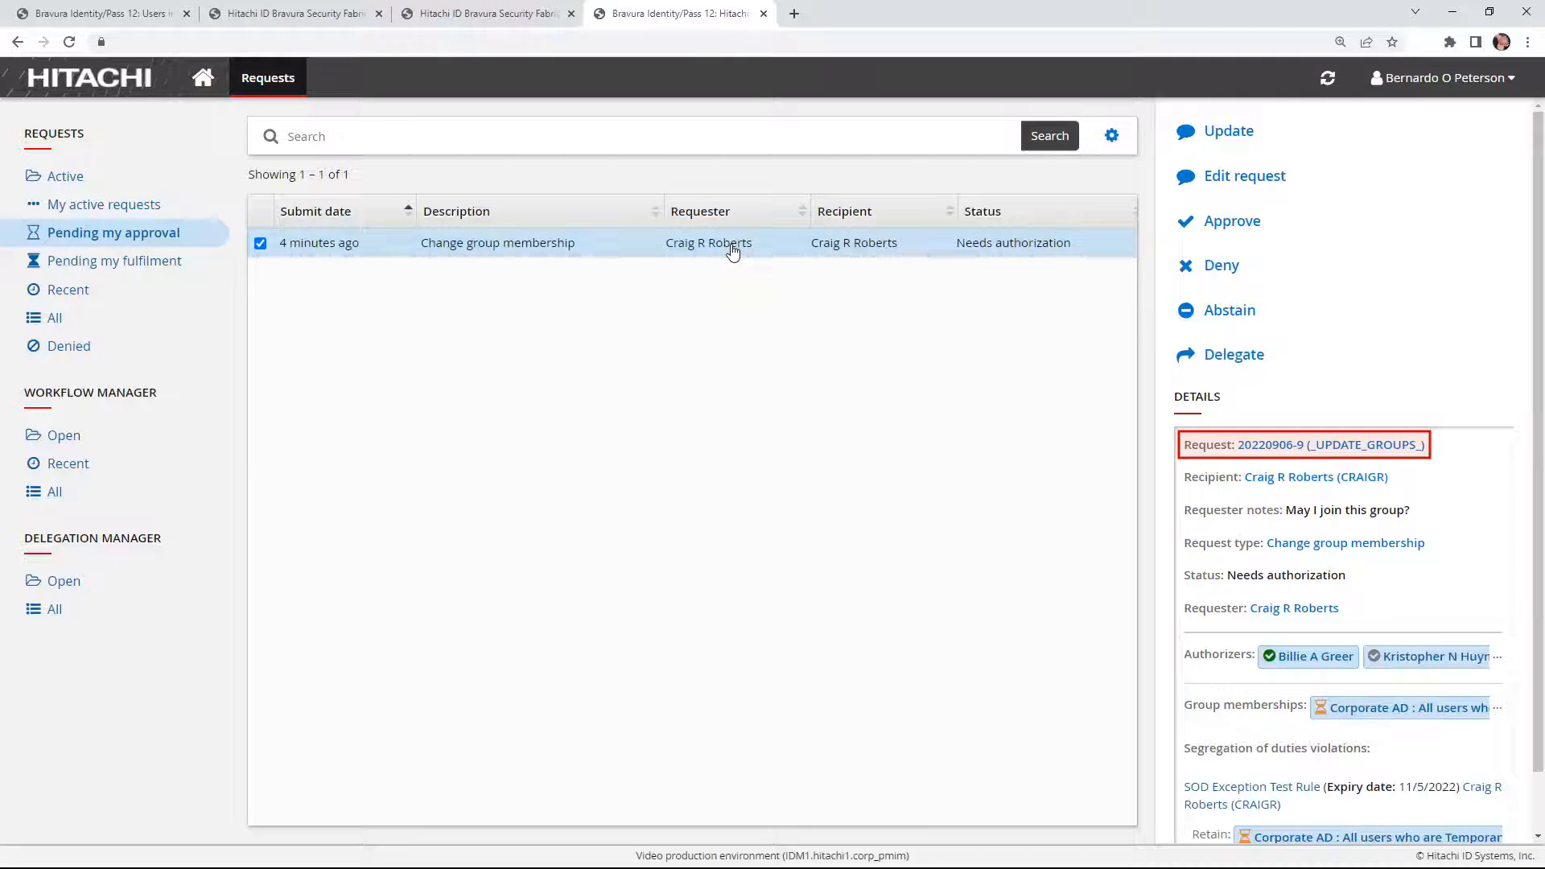
left_click(1273, 445)
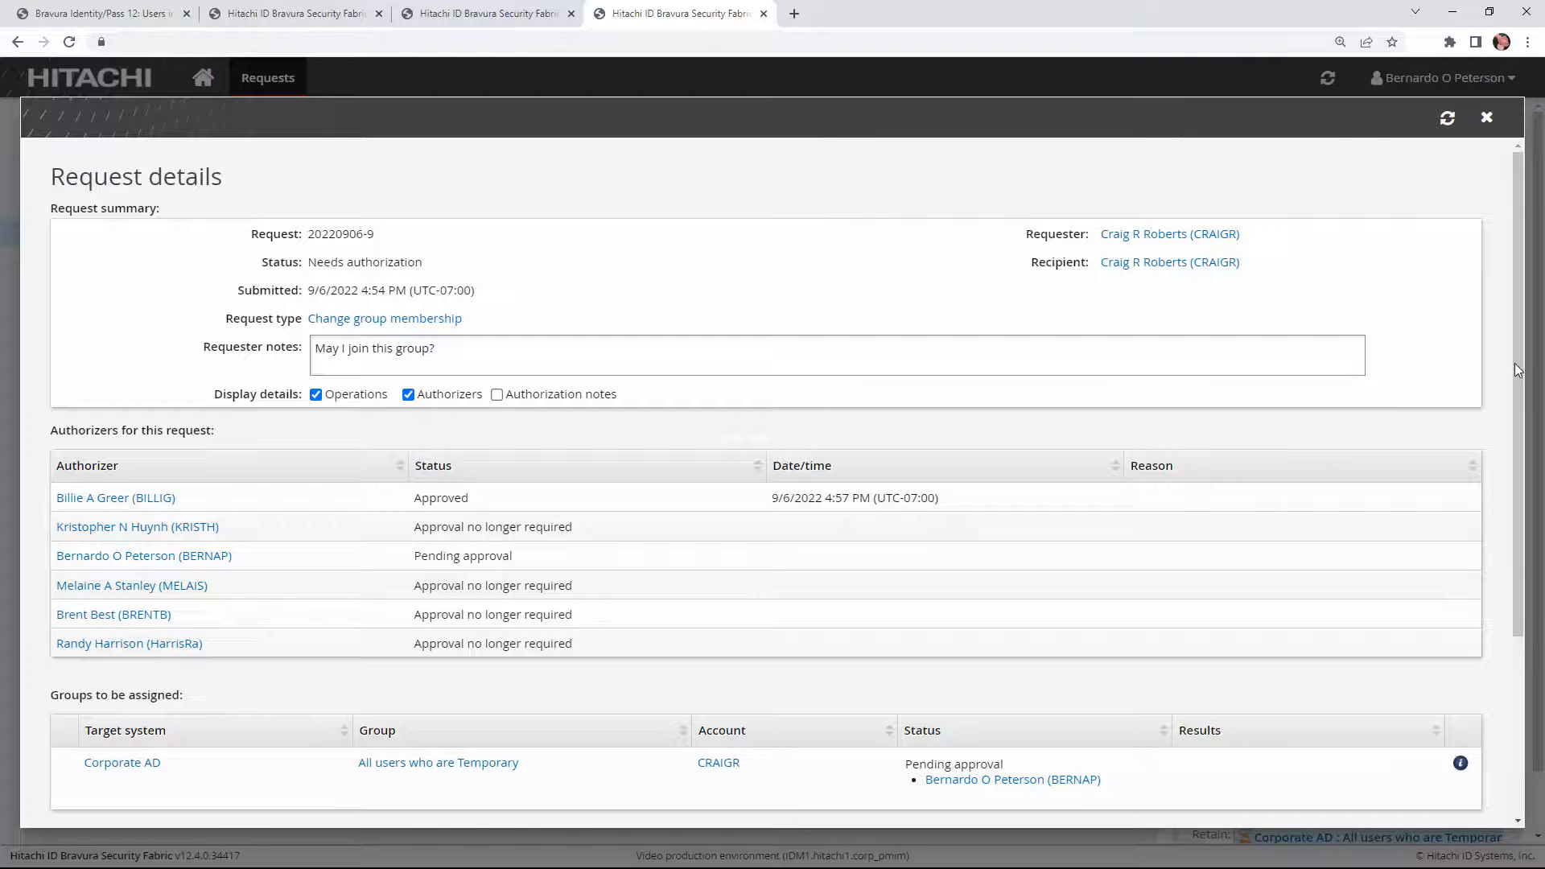
left_click_drag(1519, 389, 1524, 392)
scroll(1526, 398, "down", 3)
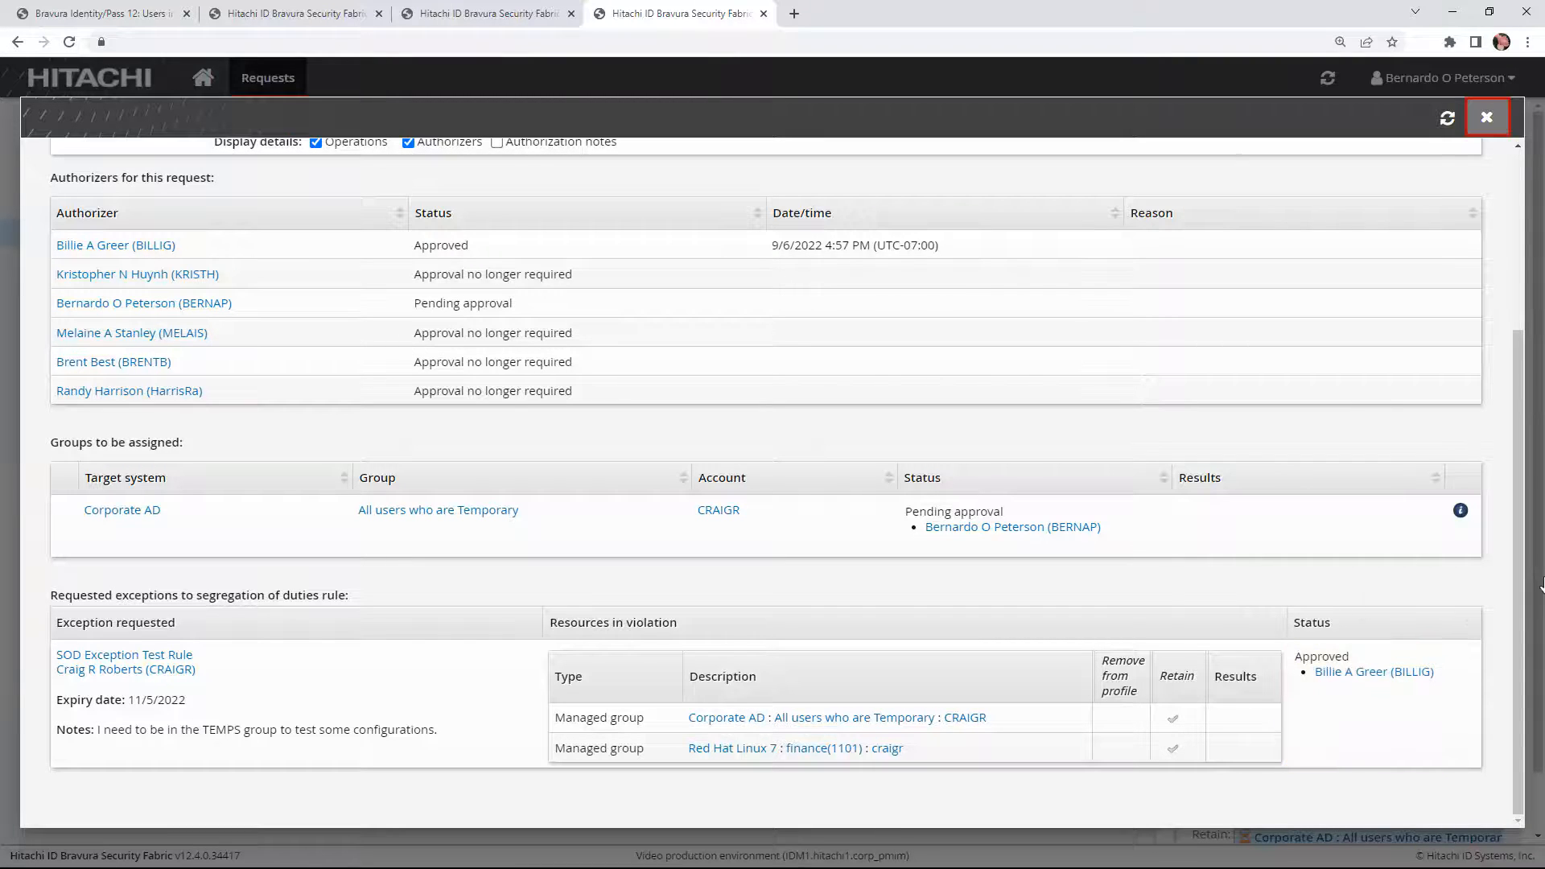
left_click(1486, 117)
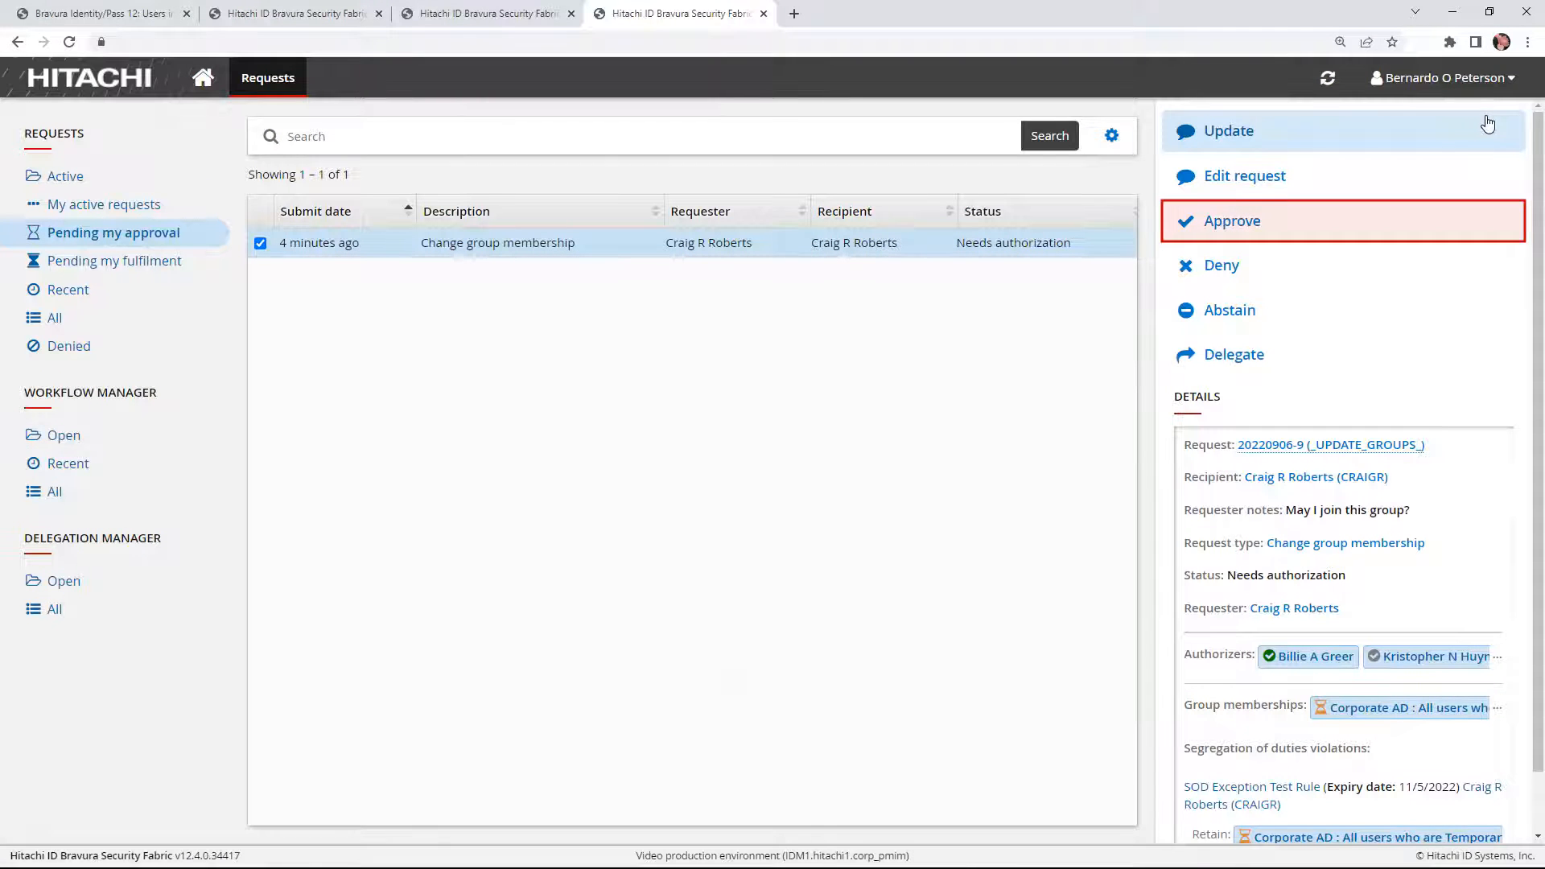
left_click(1274, 222)
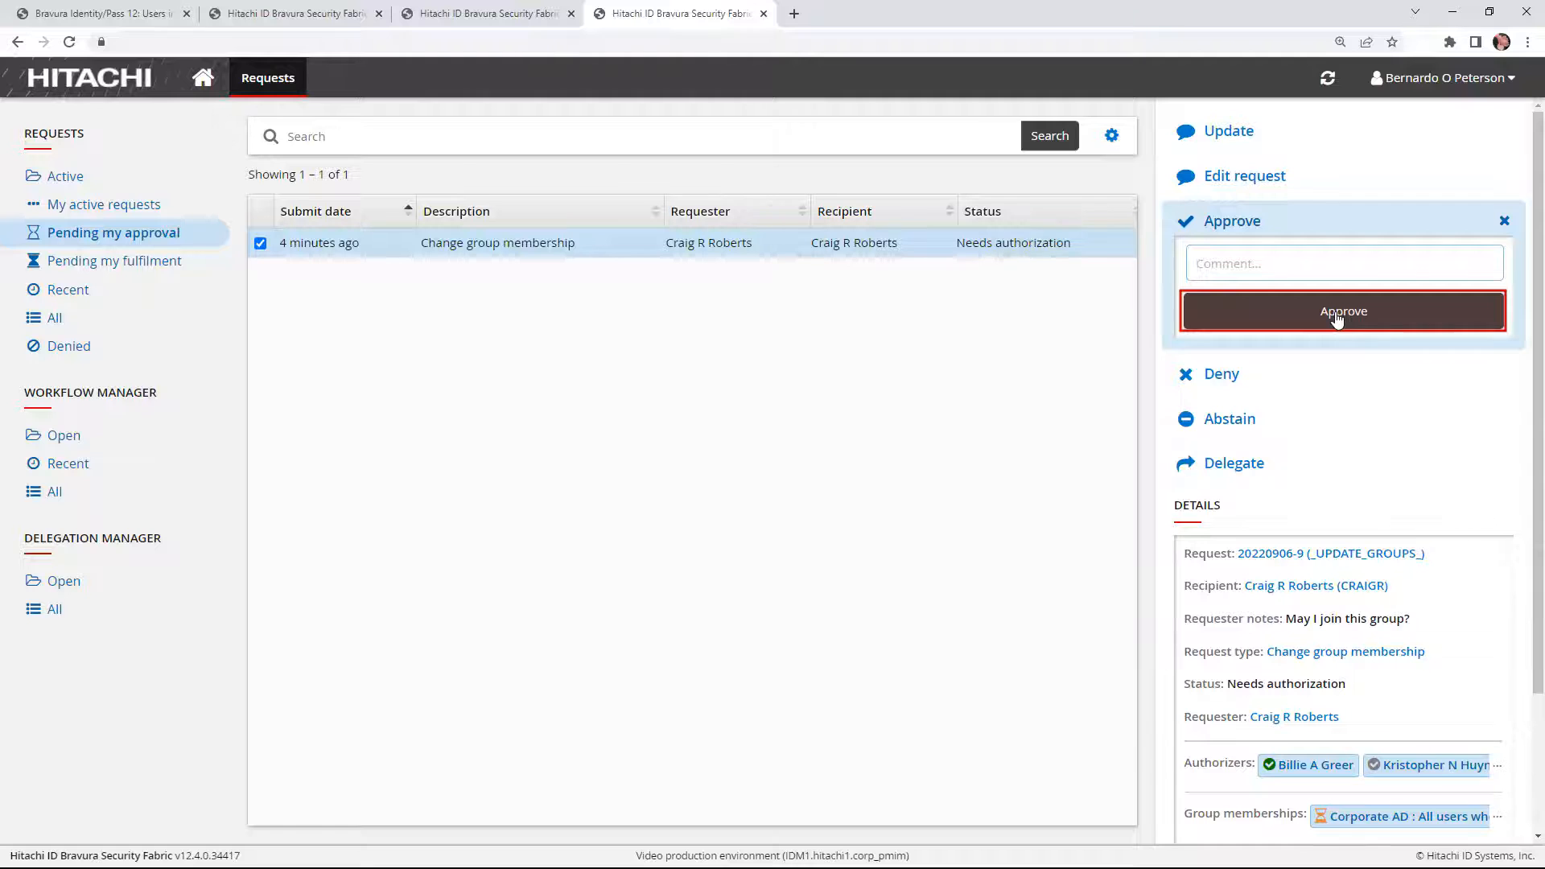
left_click(1337, 319)
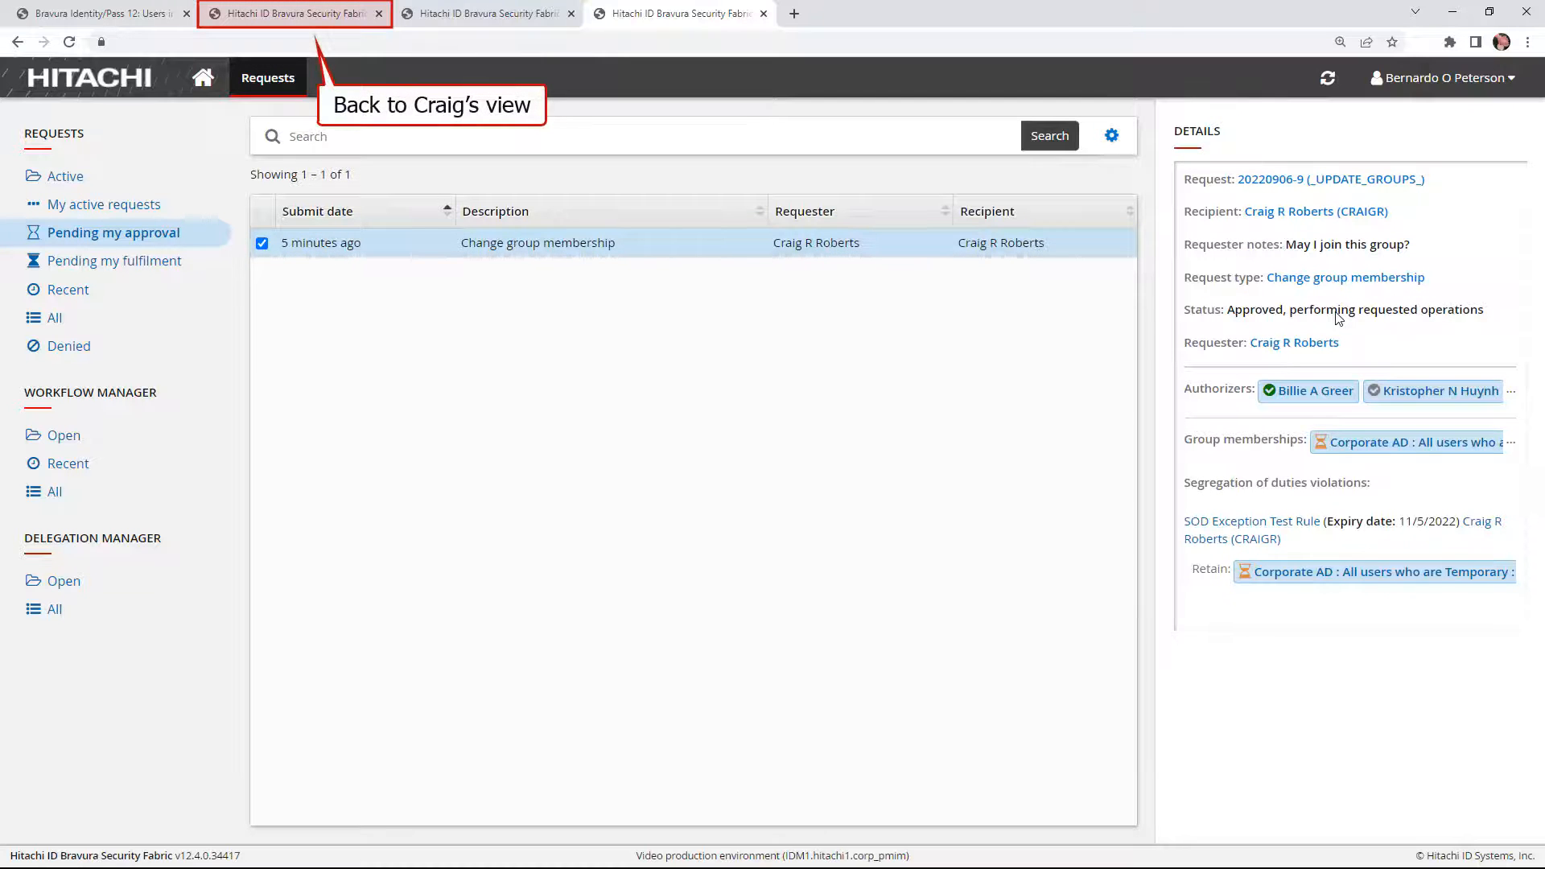
- Return to the requester's browser tab, refresh the request list, and examine the recipient's profile for the managed group memberships
left_click(267, 16)
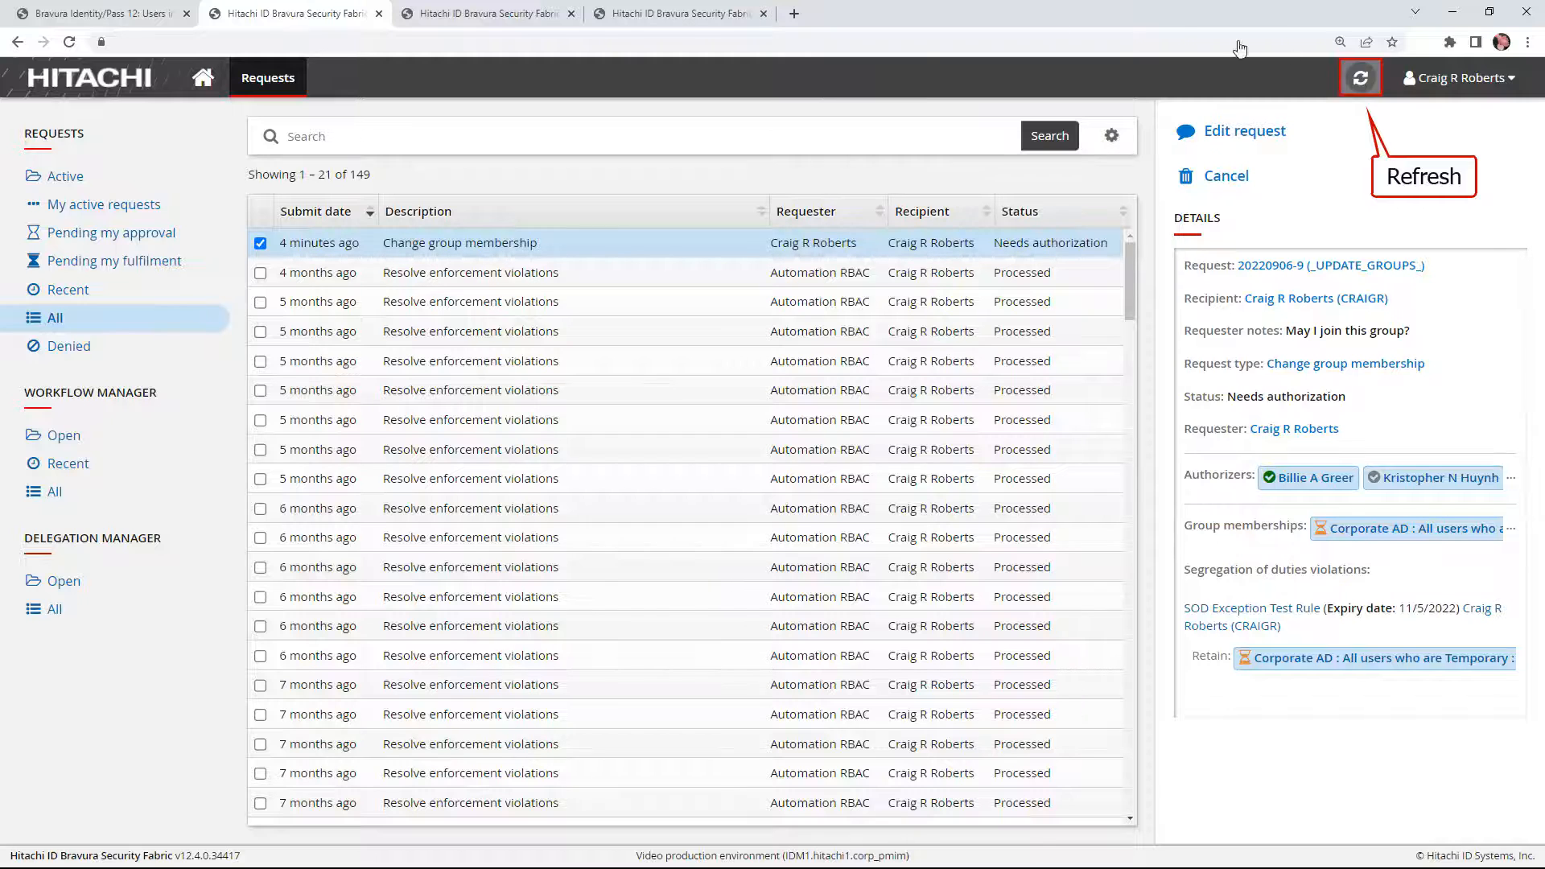
left_click(1360, 79)
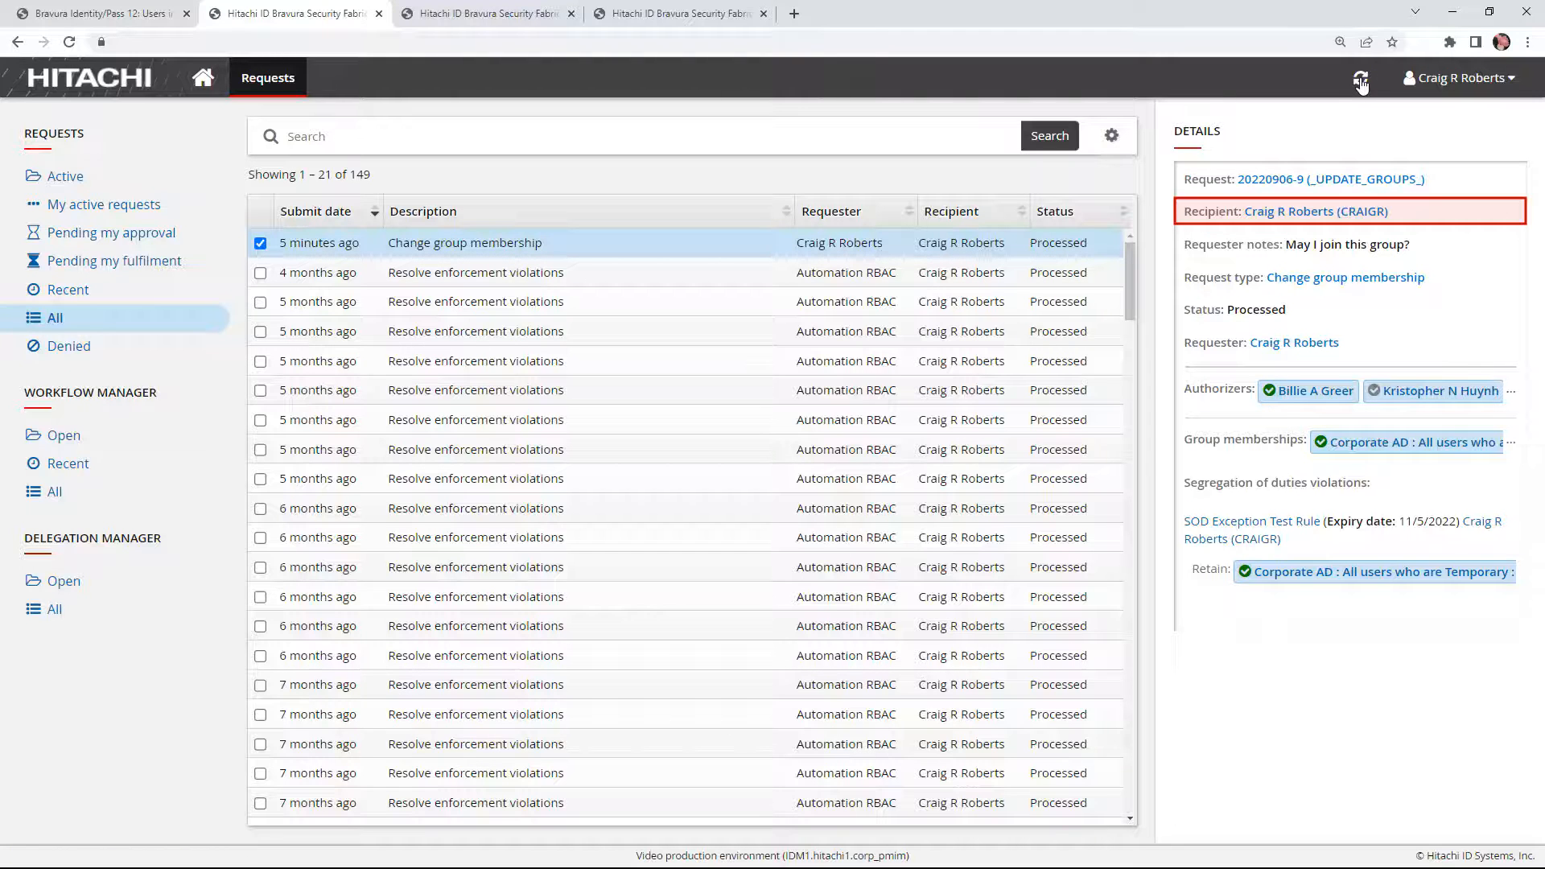
left_click(1300, 212)
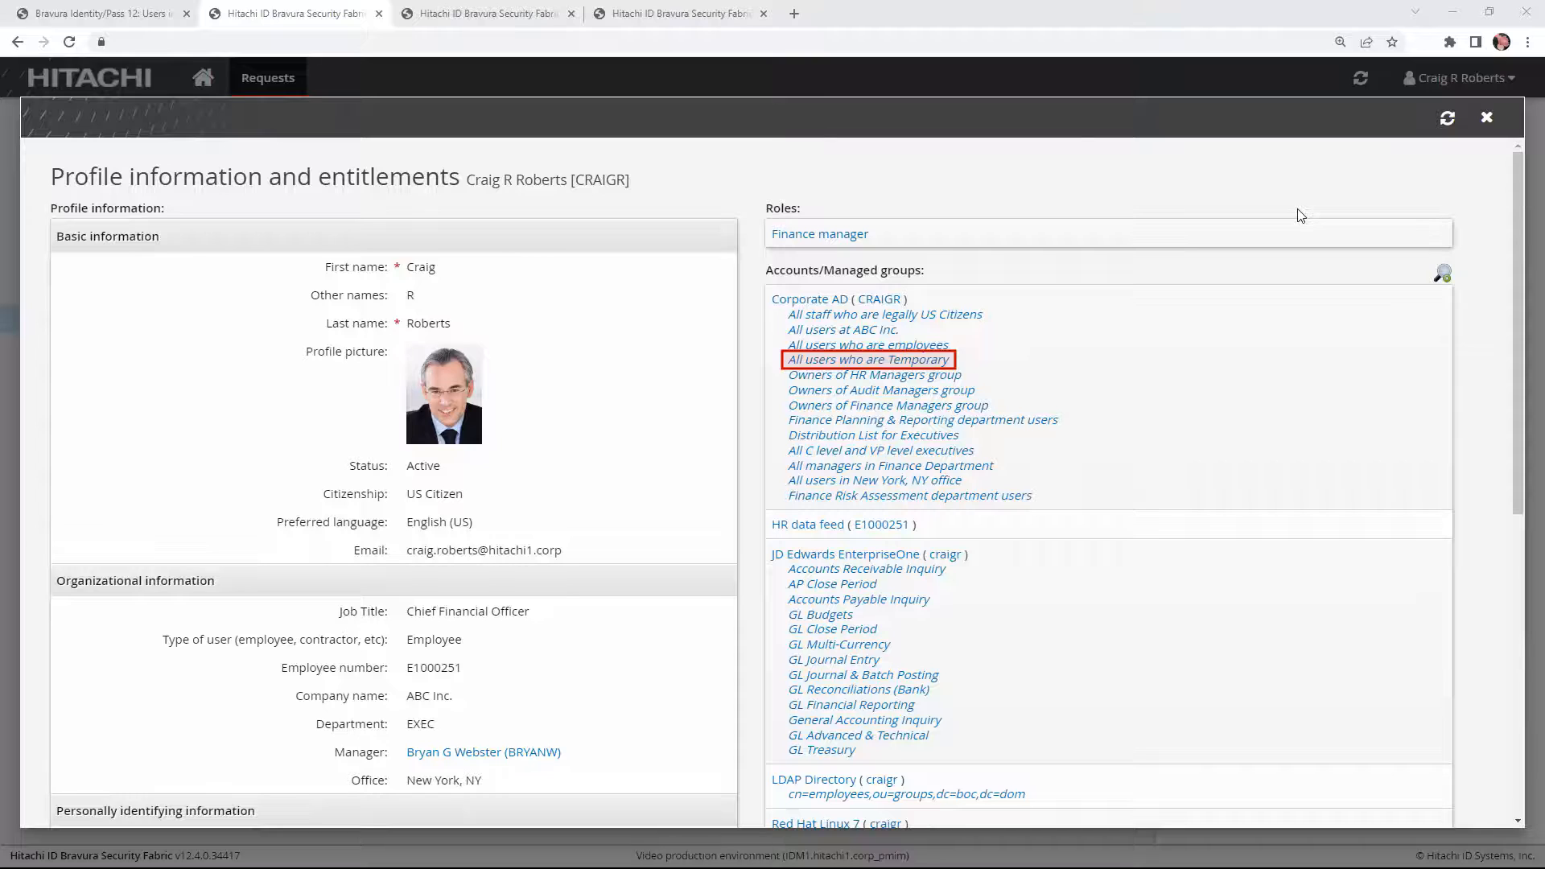
left_click_drag(1520, 499, 1519, 609)
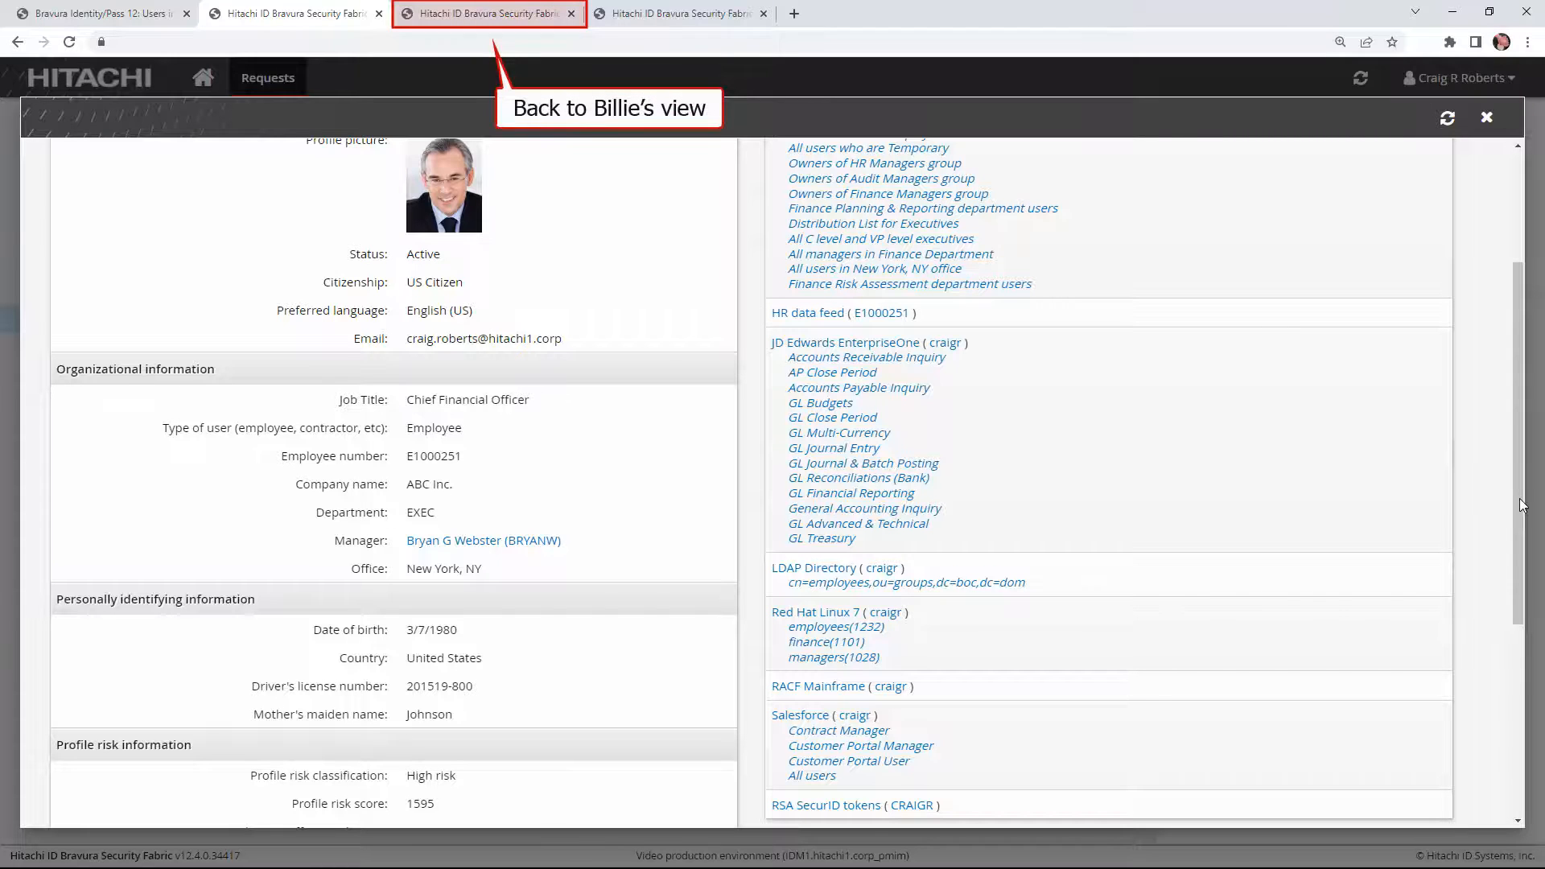
- Switch to the IT Security authorizer's browser tab and open the segregation of duties report on approved exceptions to rules violations
left_click(463, 16)
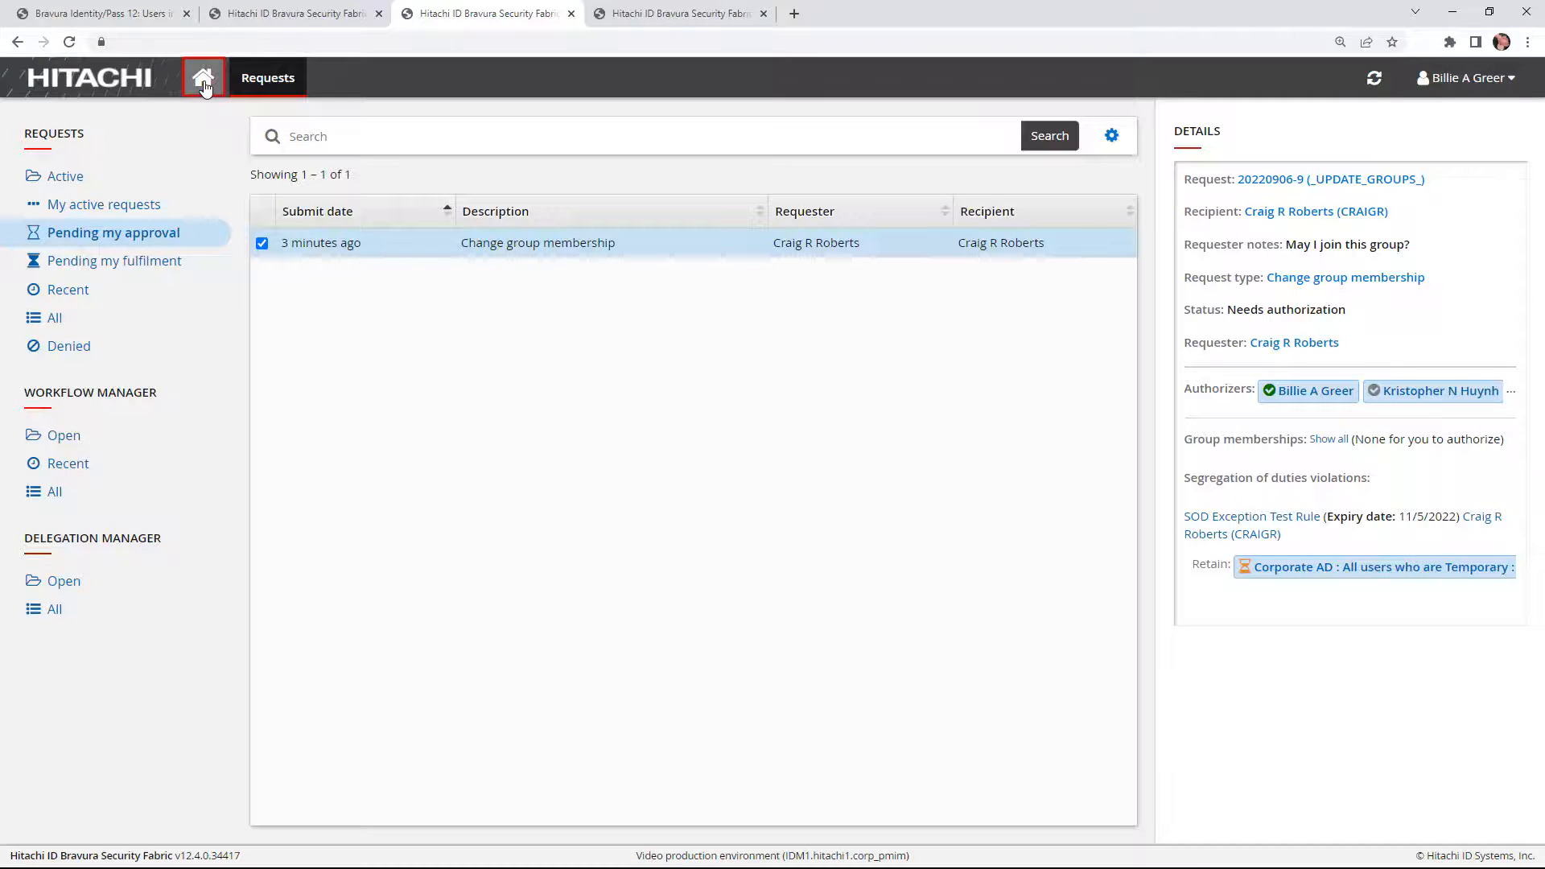
left_click(202, 78)
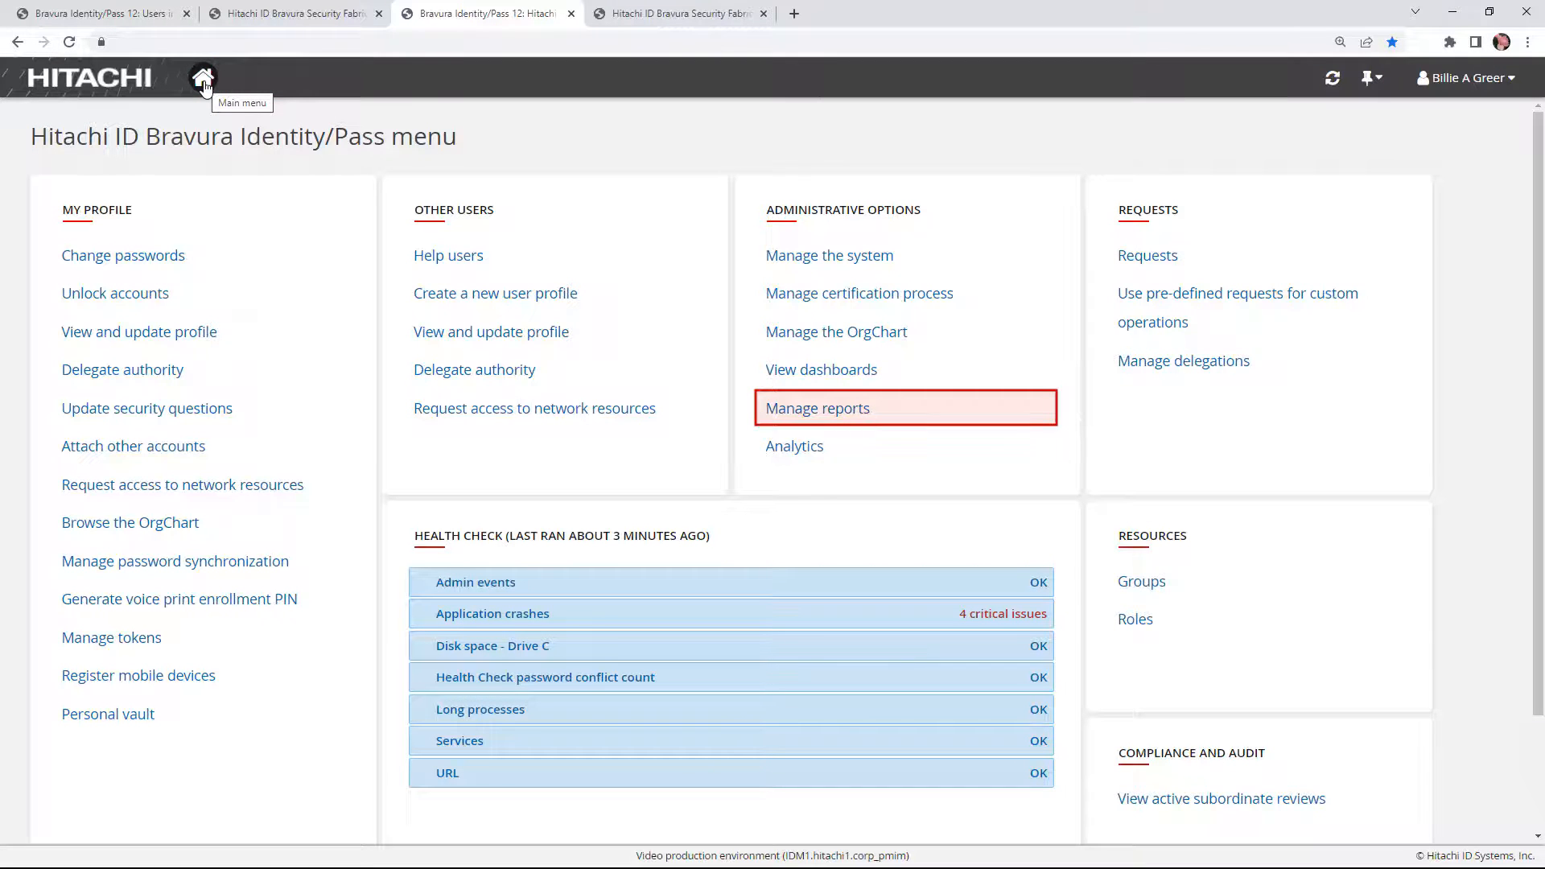
left_click(786, 411)
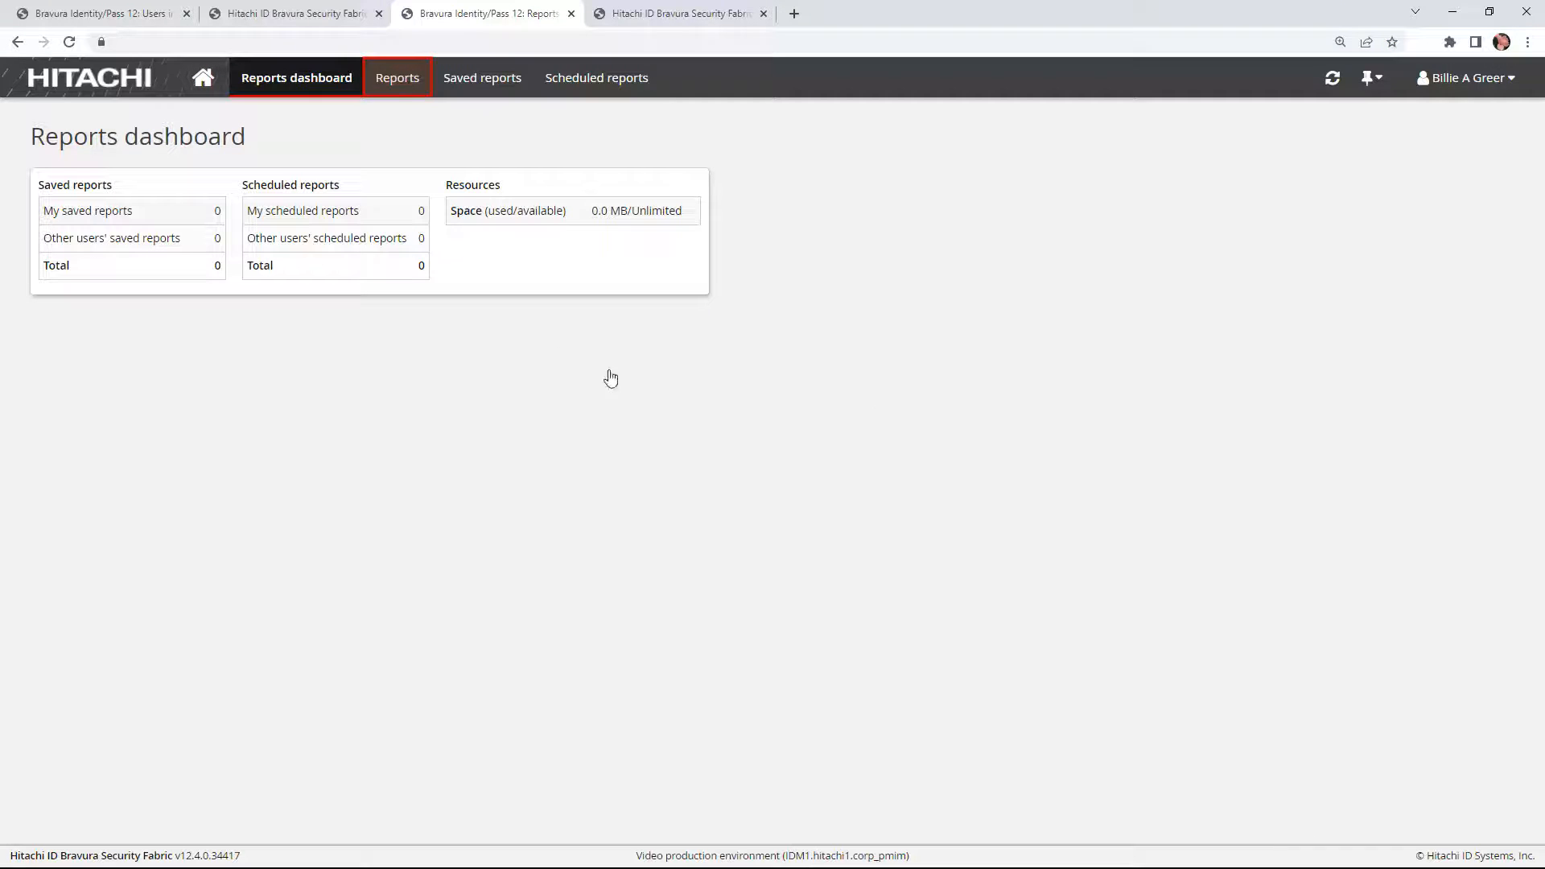
left_click(396, 80)
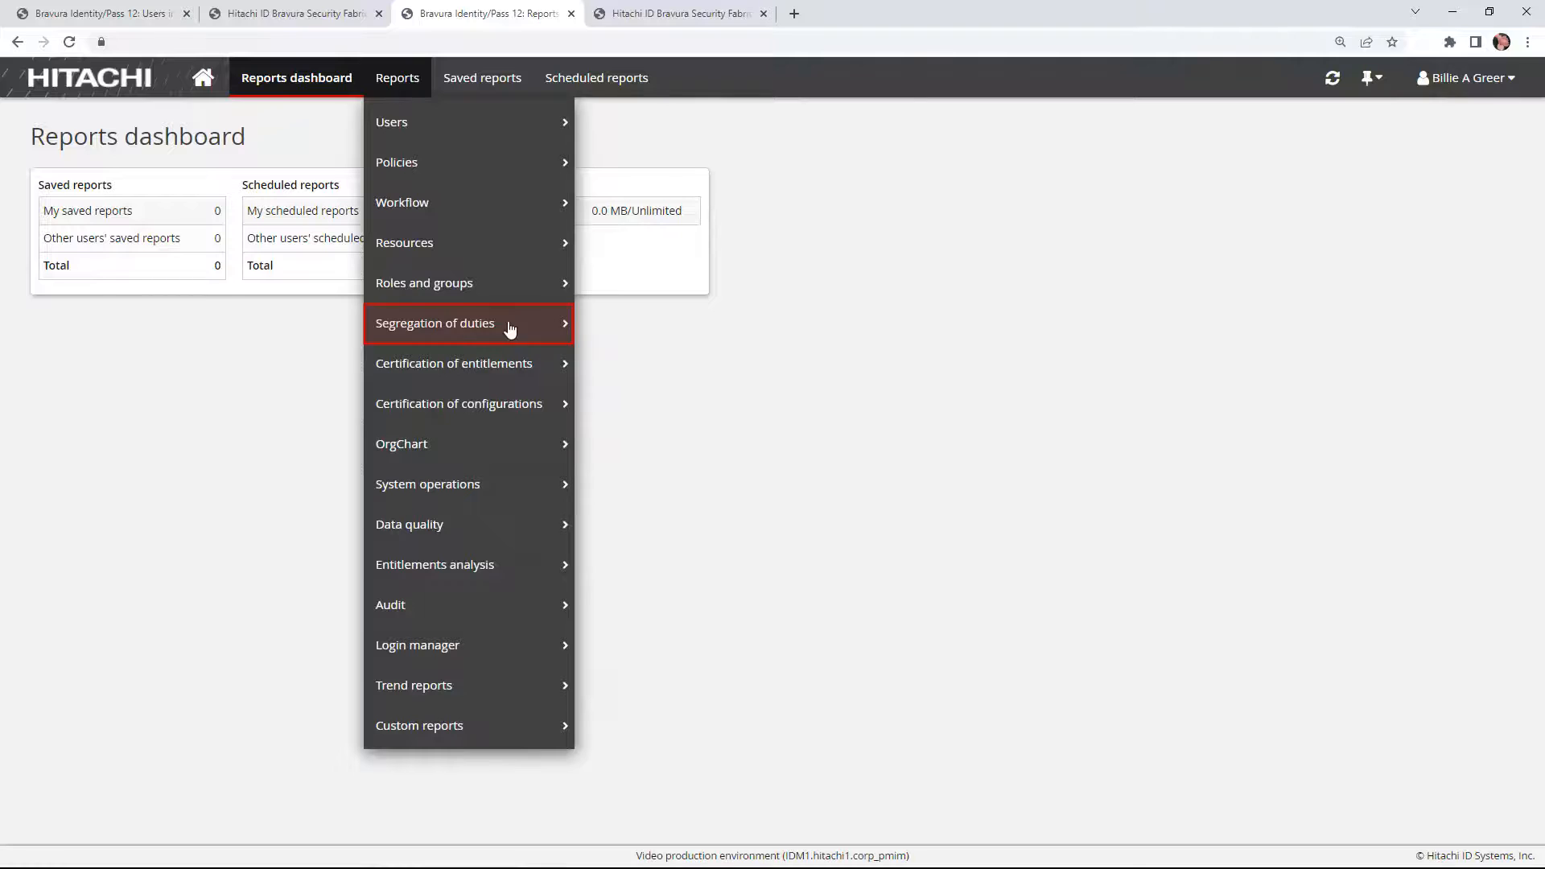
mouse_move(510, 328)
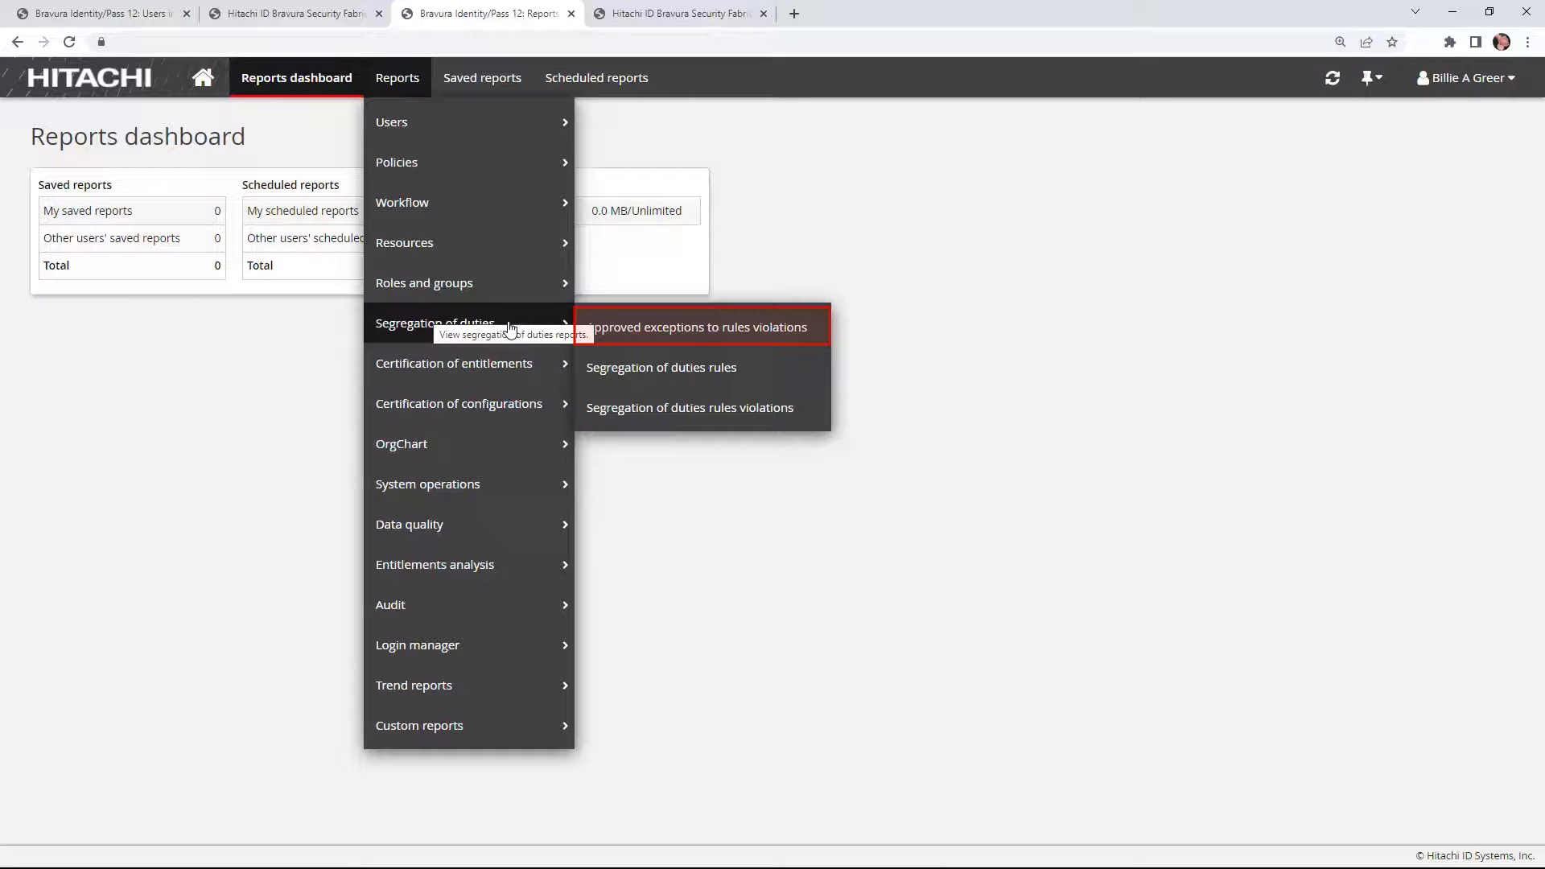
left_click(686, 330)
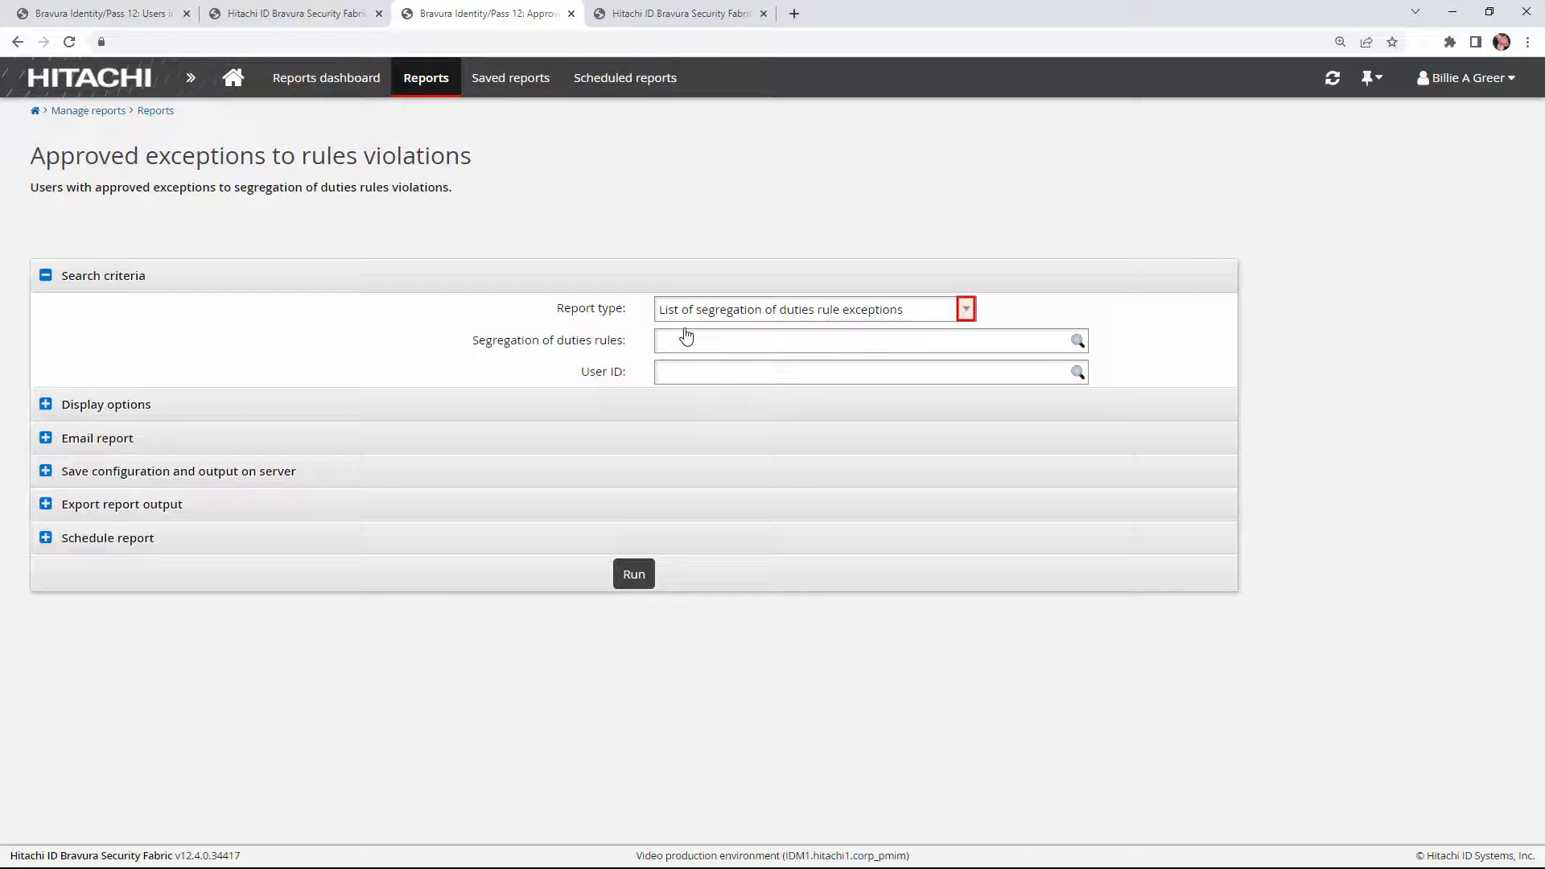
- Run the report as a detailed list of segregation of duties rule exceptions for the EXCEPTION_TEST rule, and view its remaining columns
left_click(966, 309)
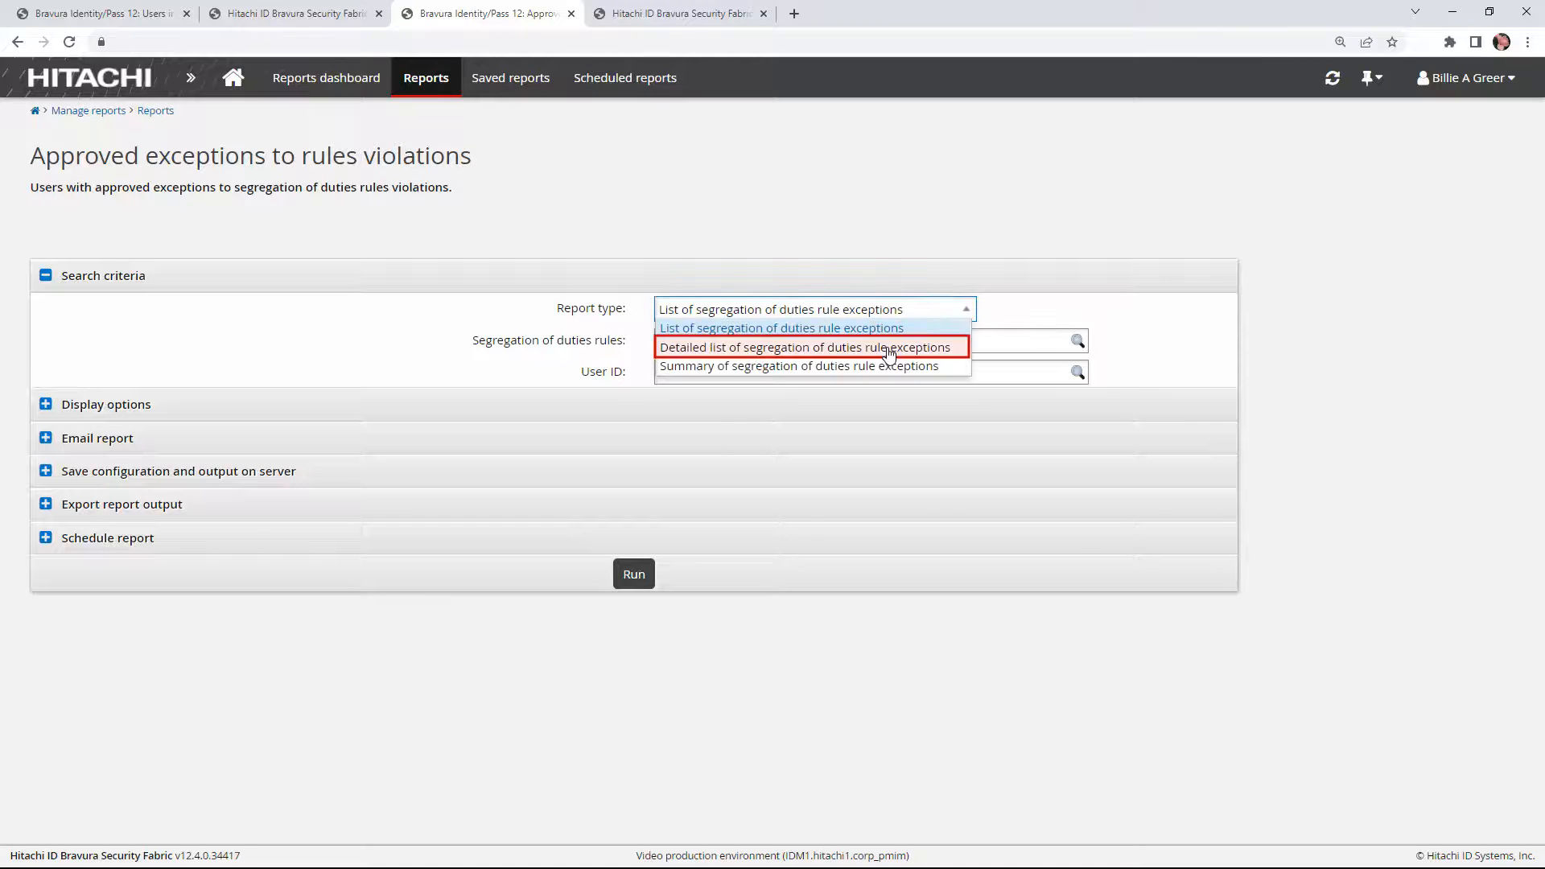
left_click(889, 347)
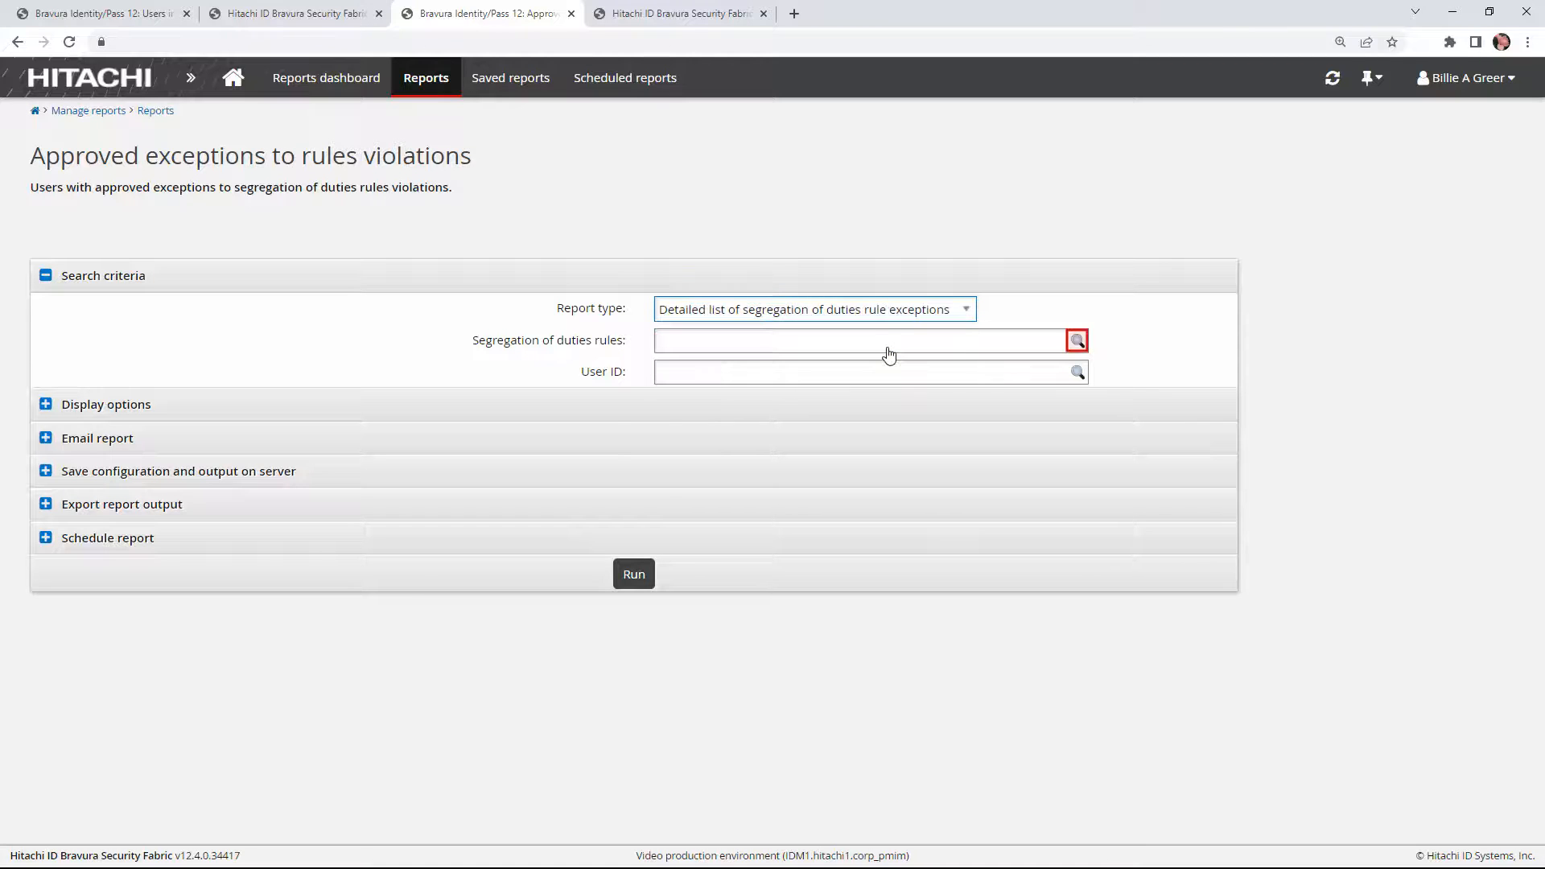
left_click(1077, 341)
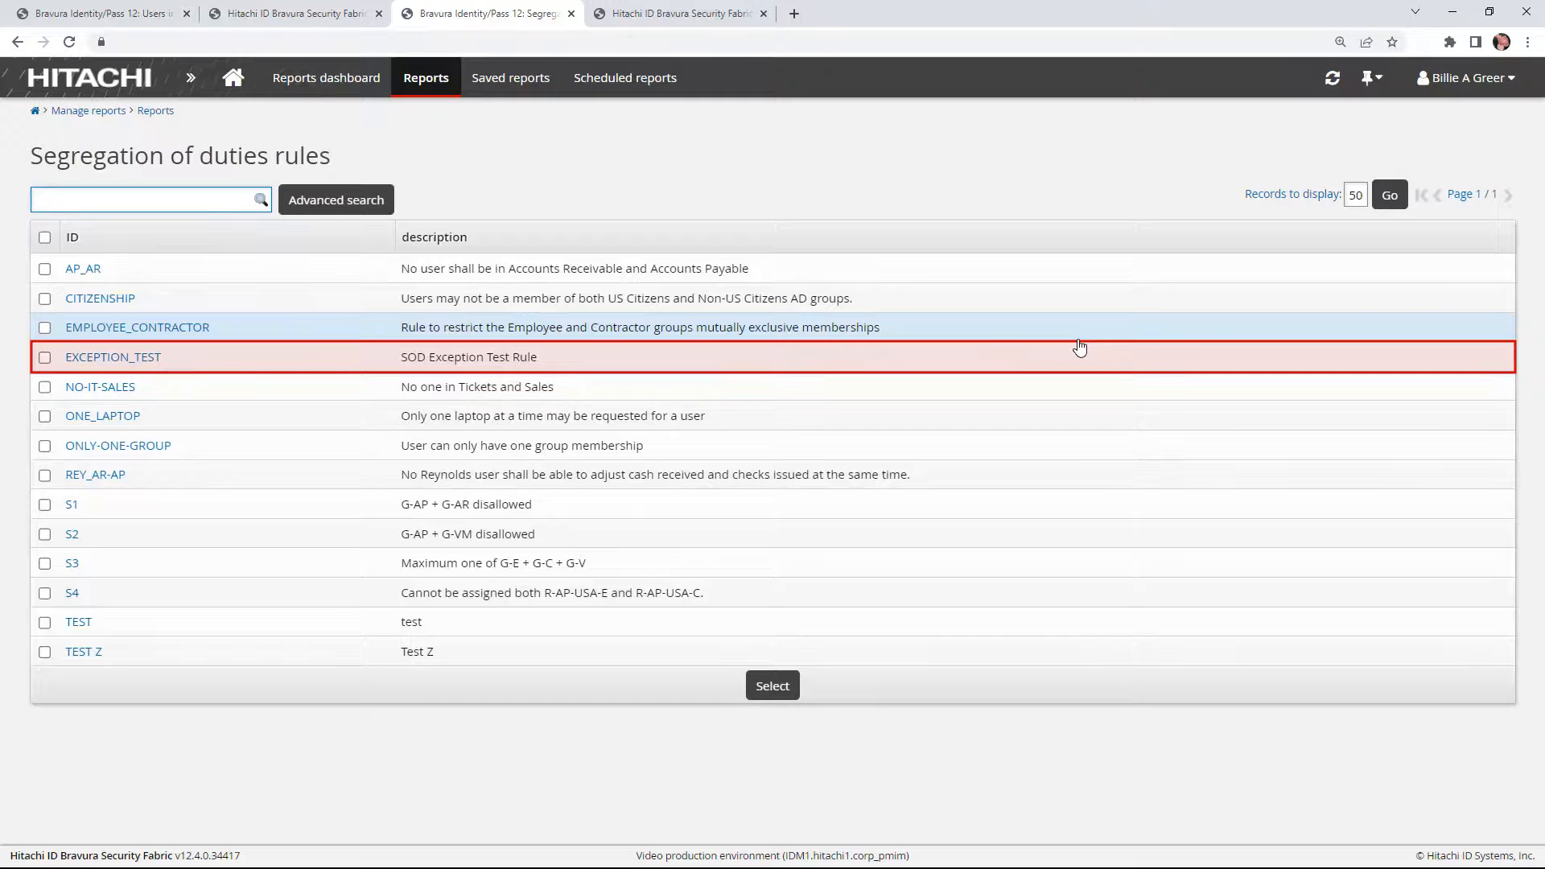
left_click(640, 359)
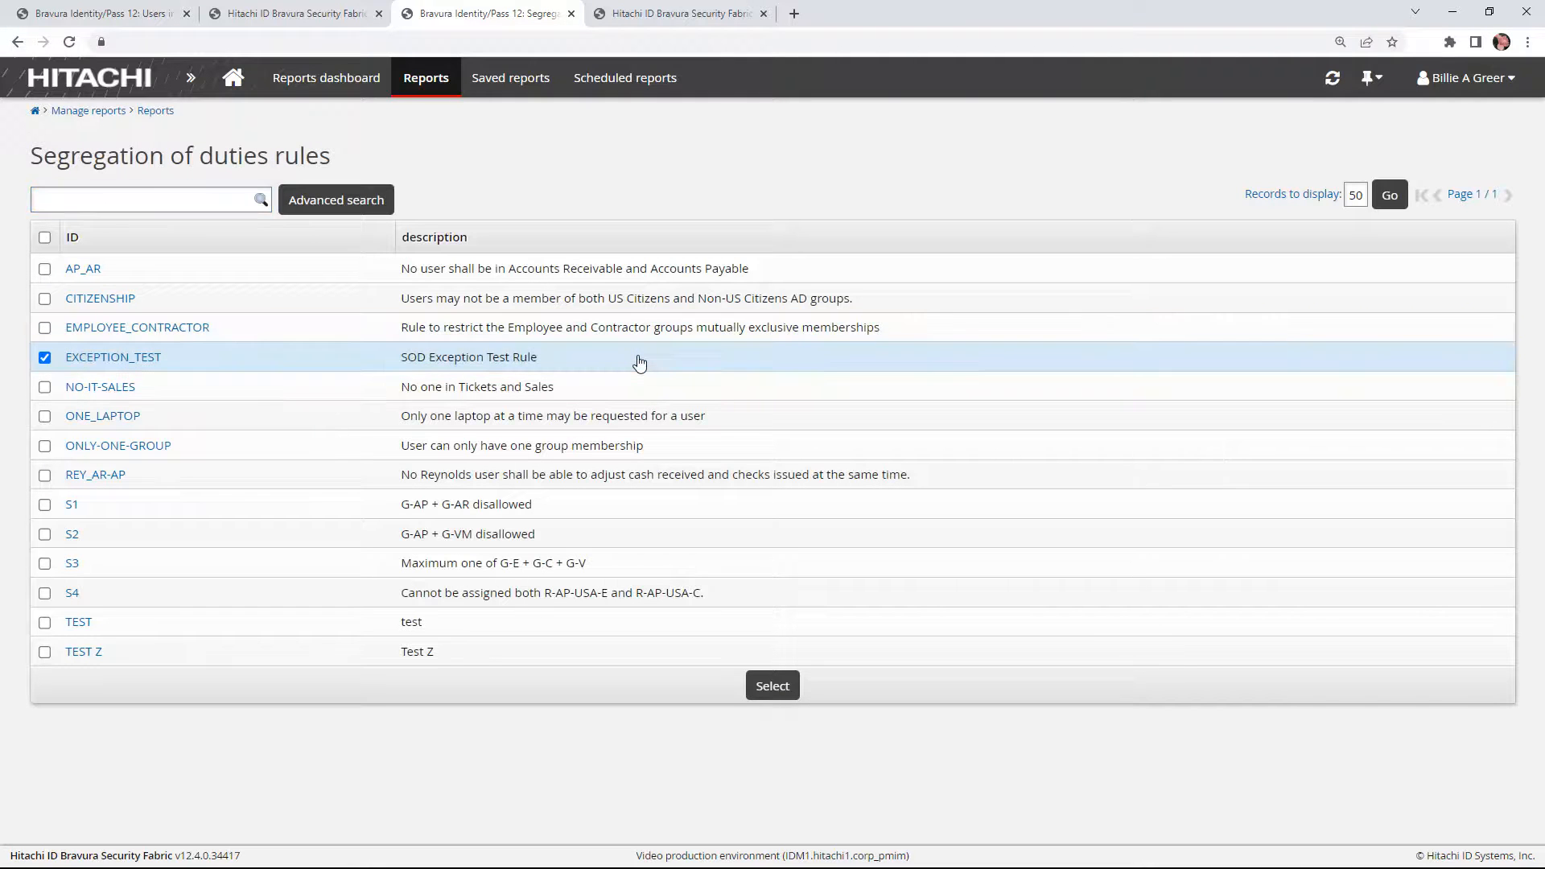
left_click(773, 688)
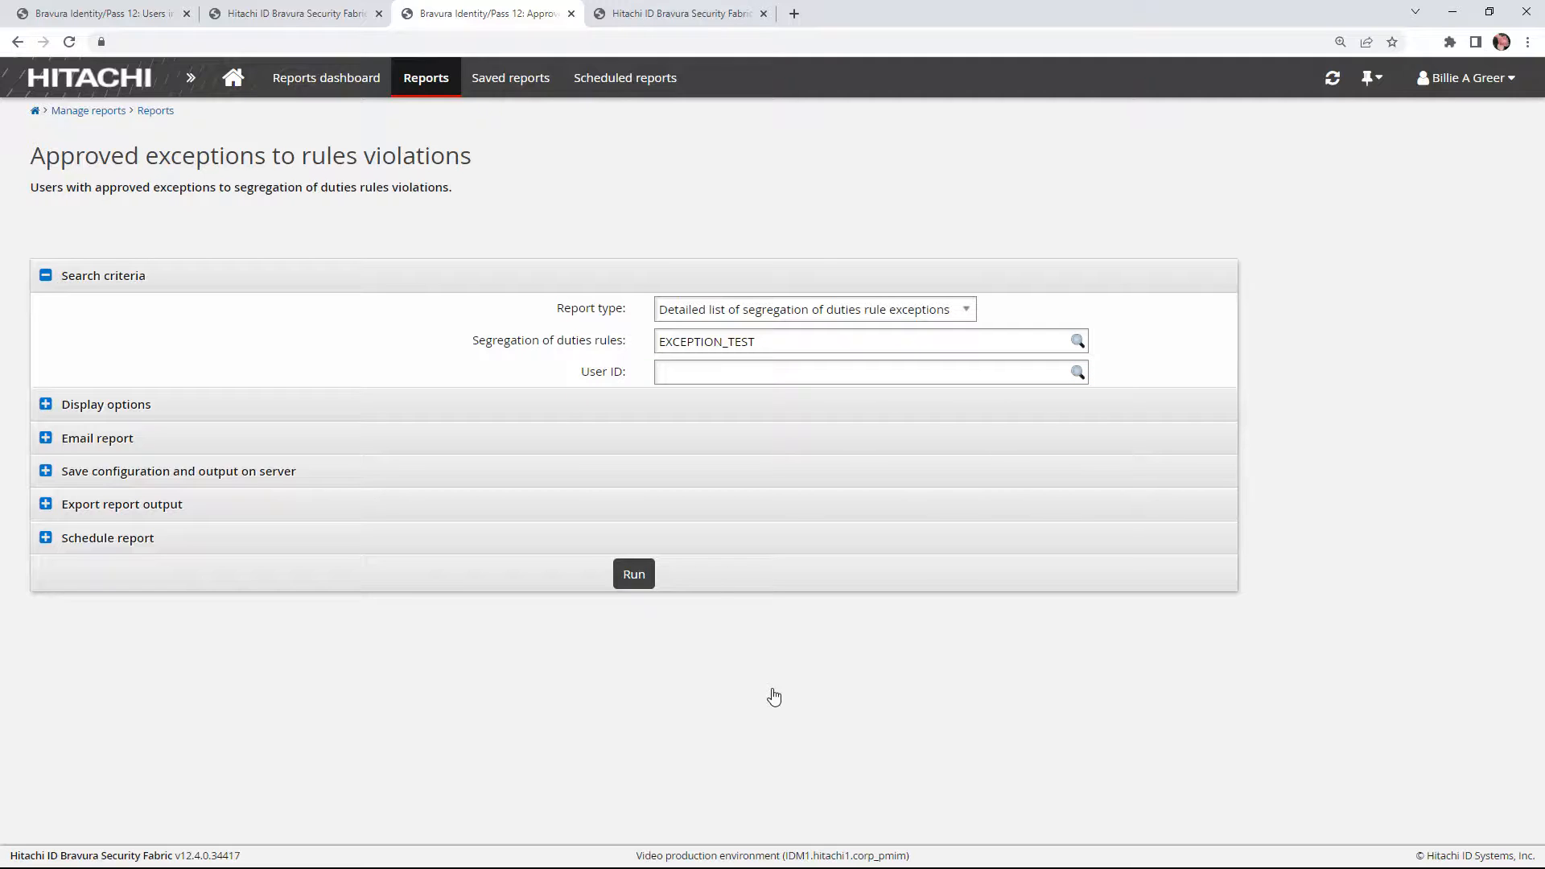
left_click(633, 574)
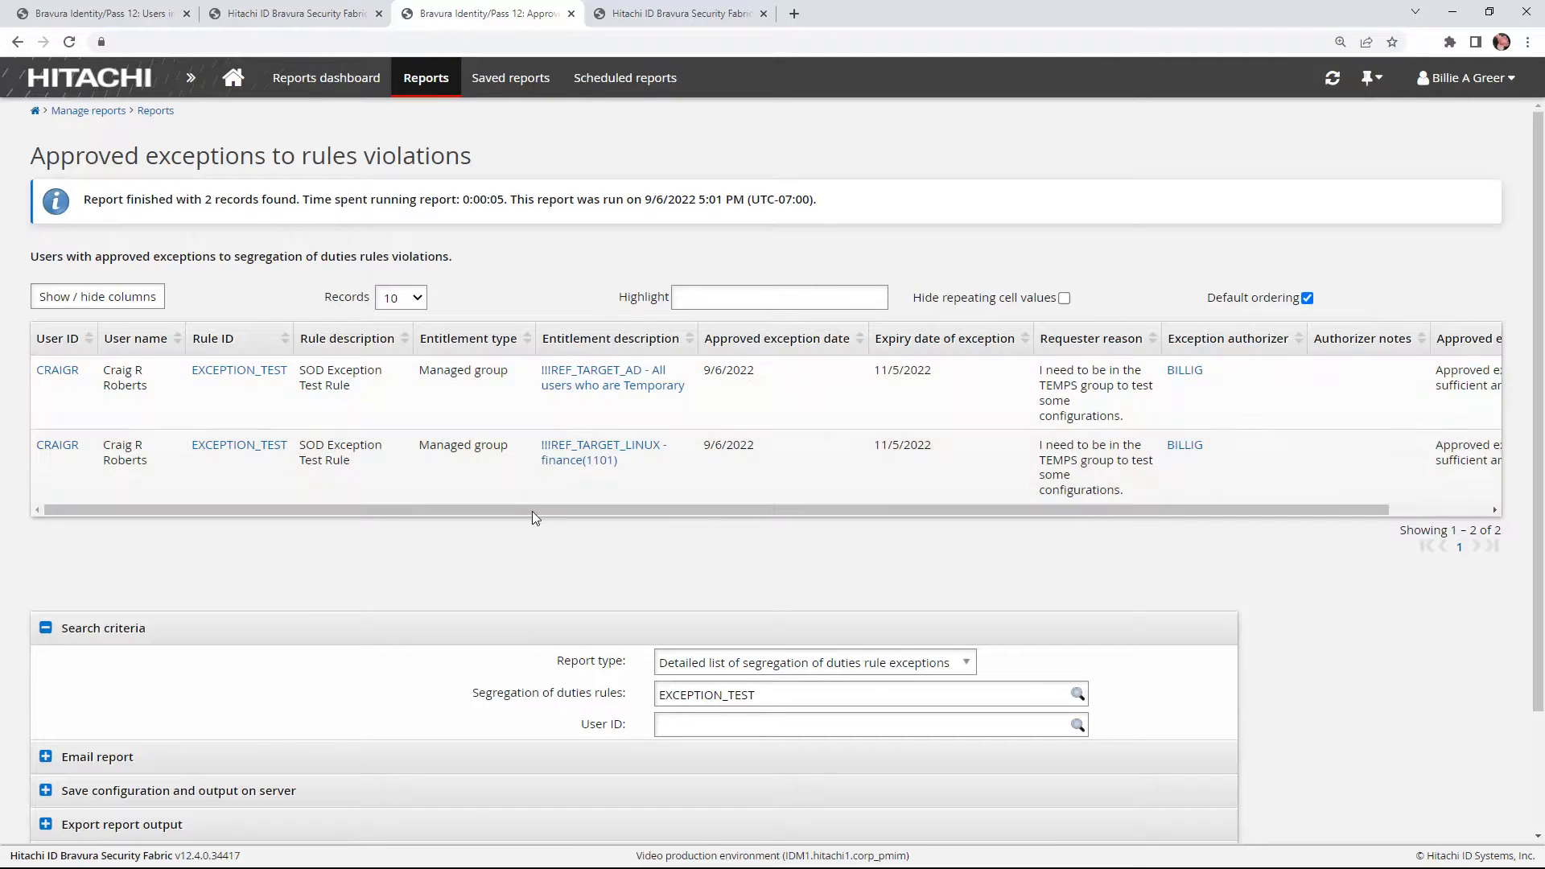
left_click_drag(532, 511, 631, 510)
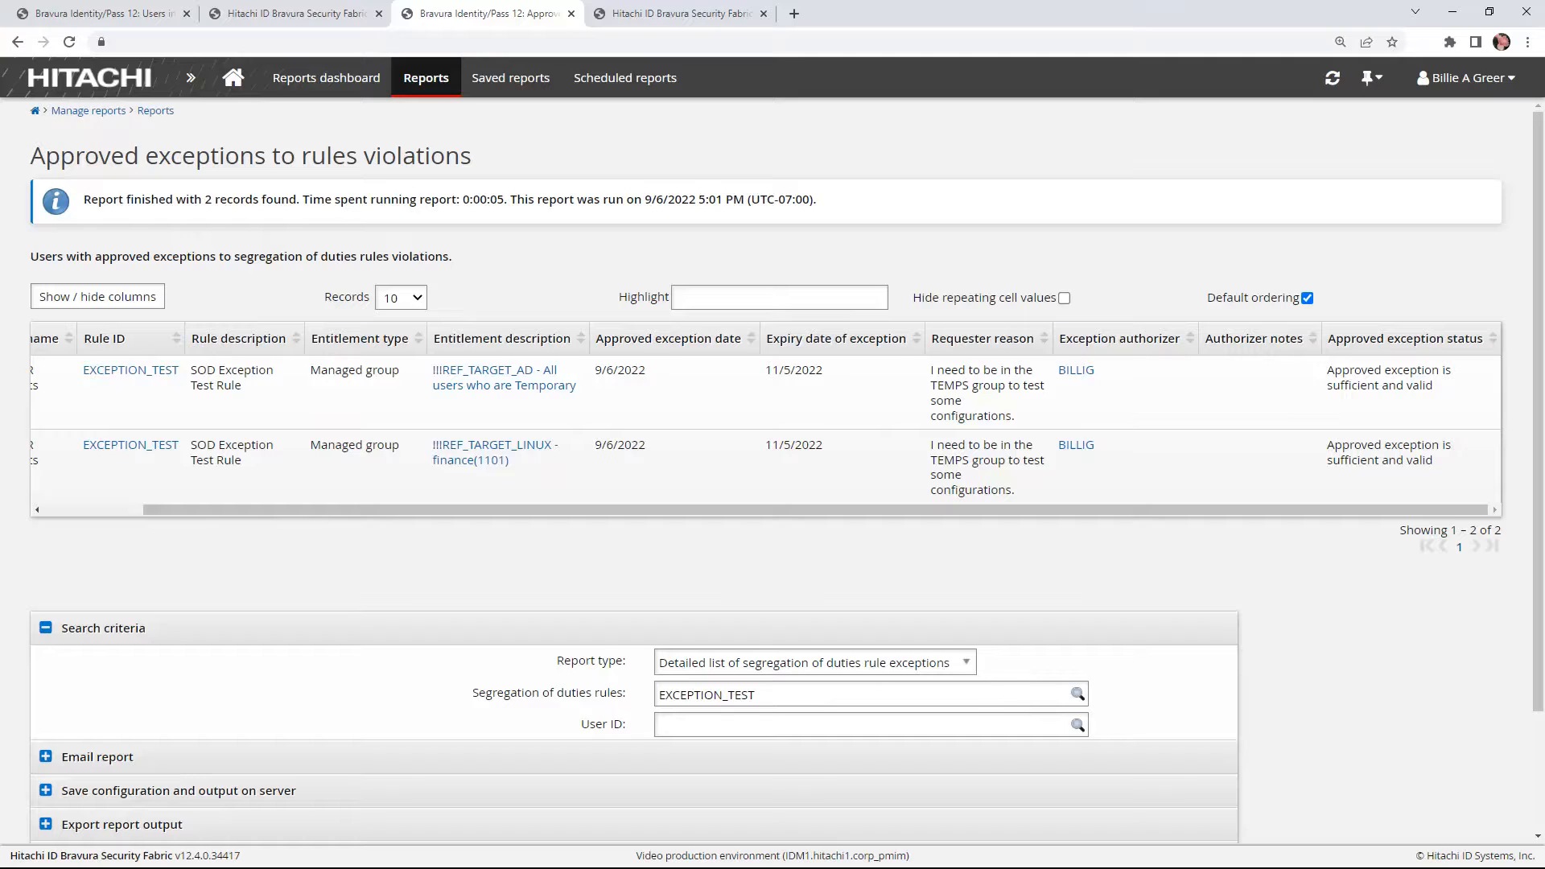